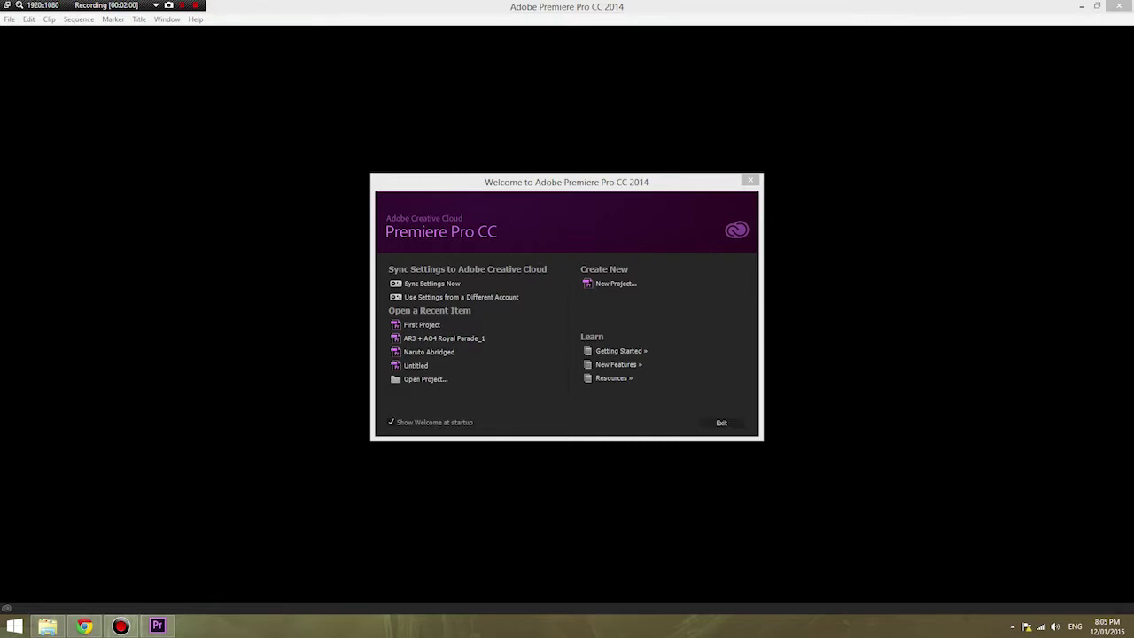
Start a new project named "First project 2" with the Desktop as its save location
left_click(616, 283)
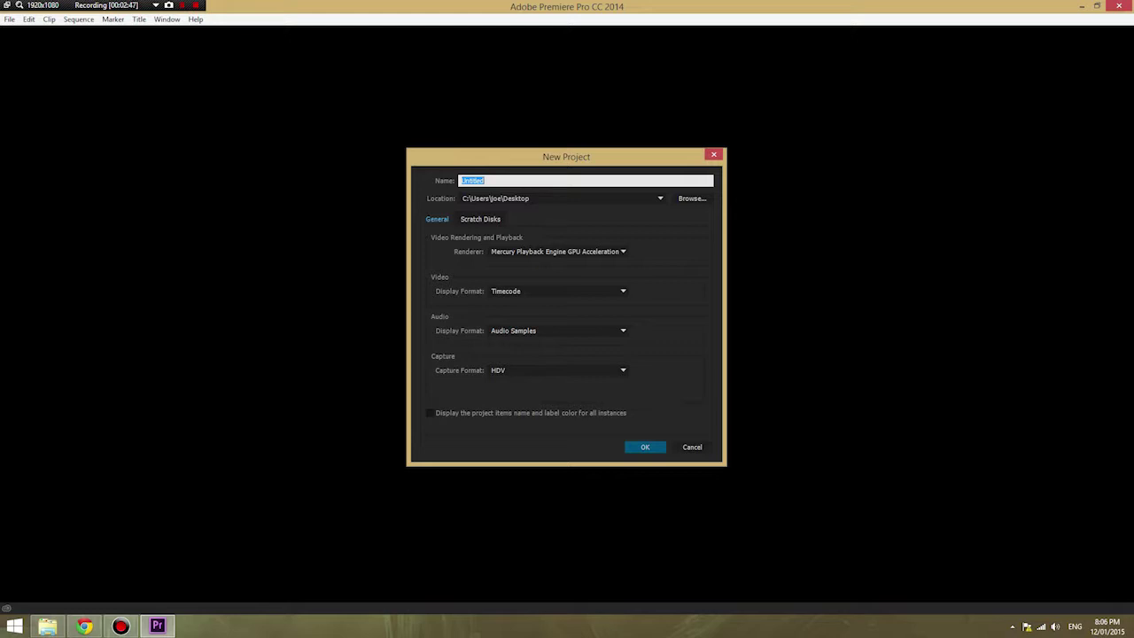
key("Return")
left_click(473, 181)
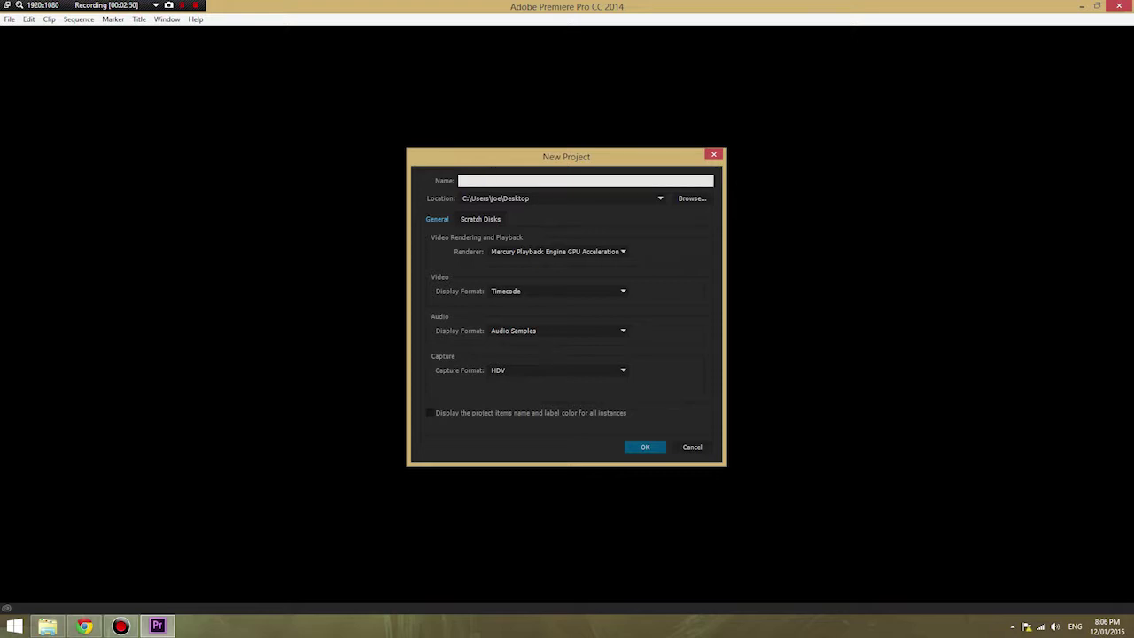
type("S")
type("First project")
left_click(558, 199)
left_click(505, 210)
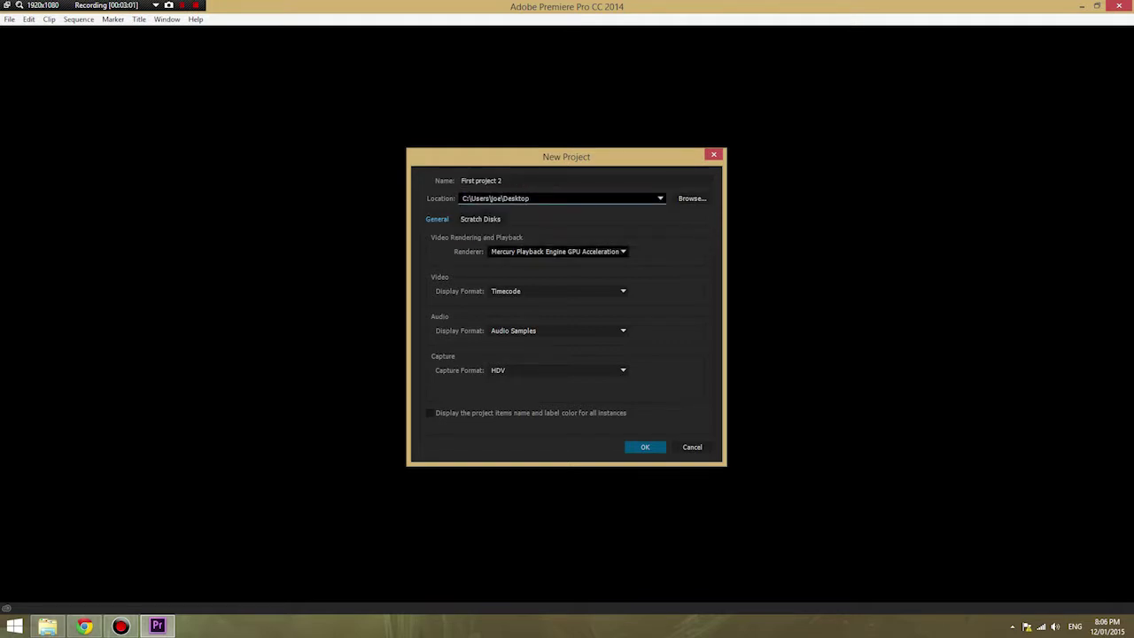
Set the project's renderer to Mercury Playback Engine GPU Acceleration (CUDA) and its video display format to Timecode
left_click(558, 251)
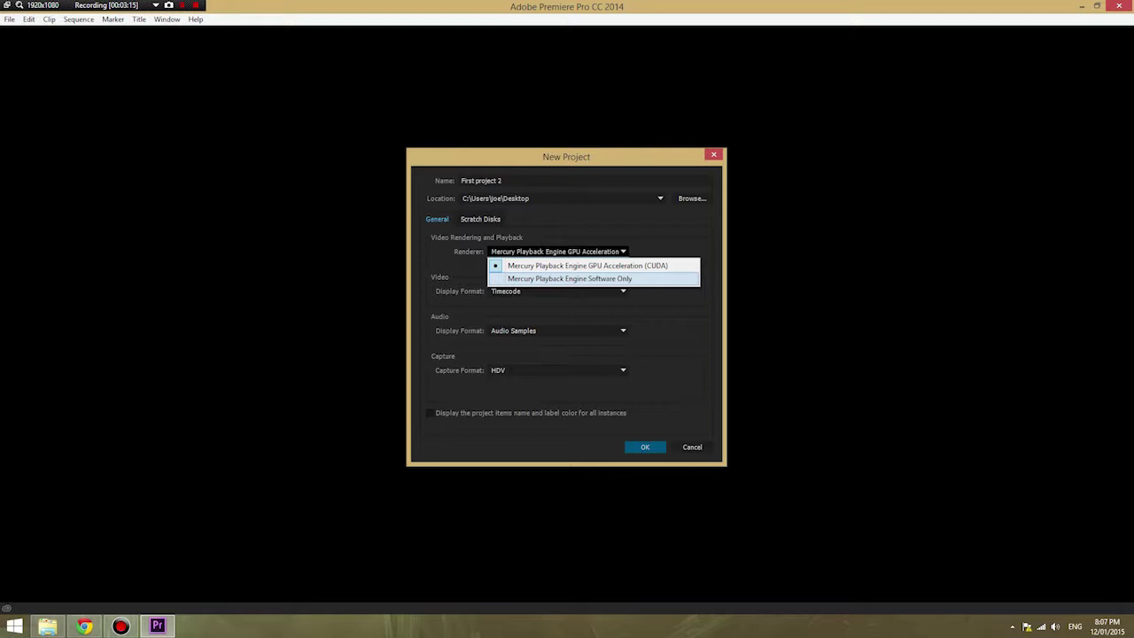
left_click(588, 265)
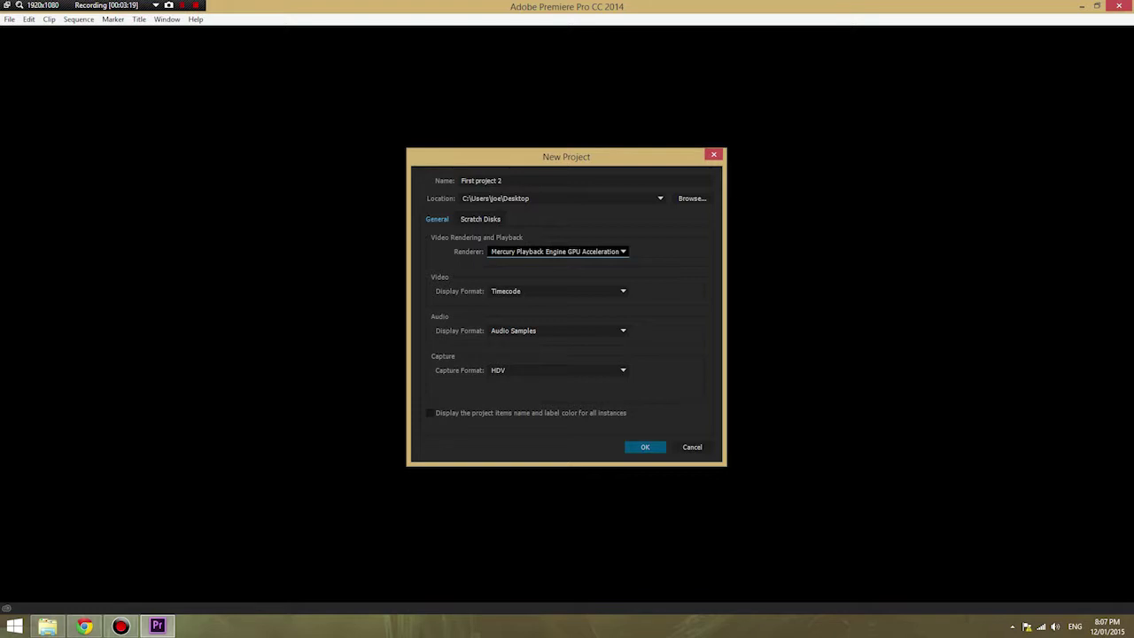
left_click(558, 291)
left_click(514, 301)
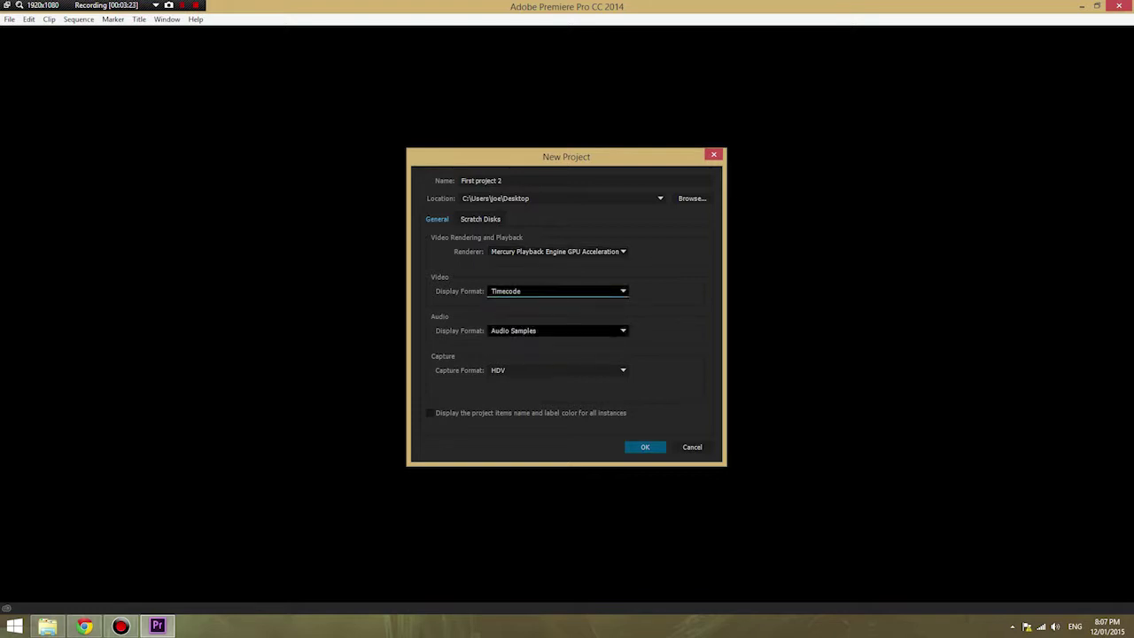
left_click(558, 291)
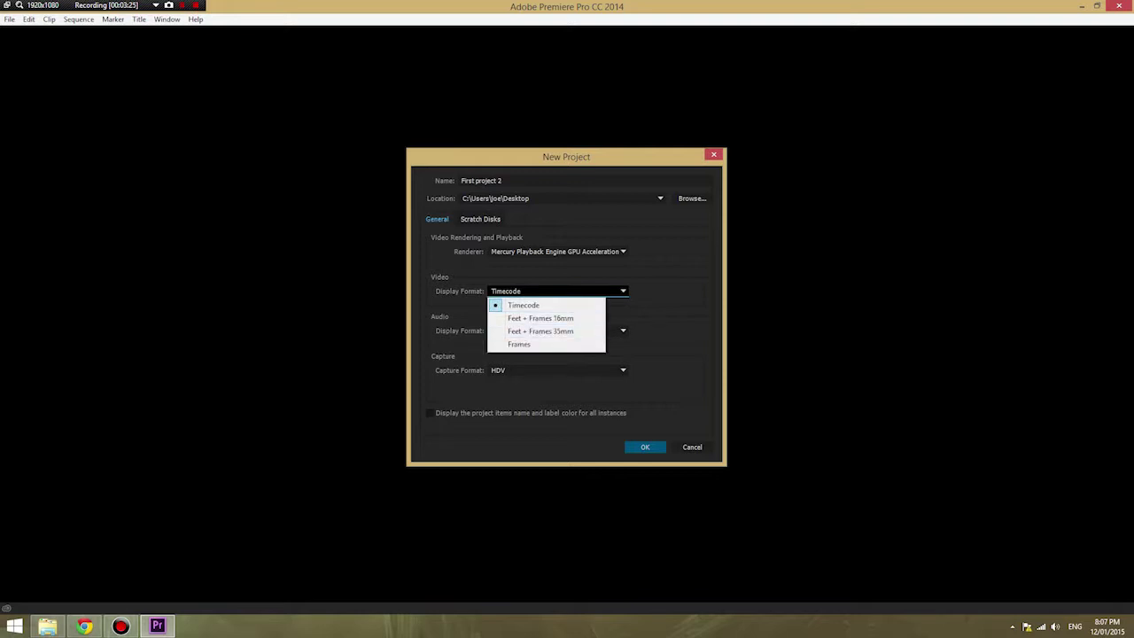
key("Escape")
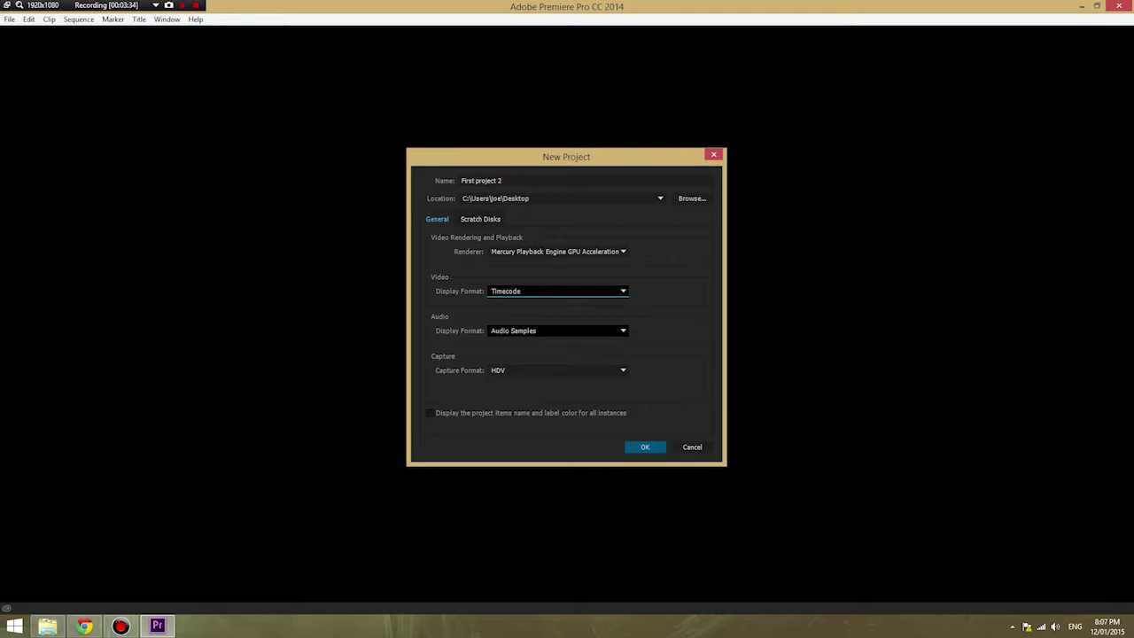
Choose Audio Samples as the audio display format and HDV as the capture format, and create the project with the default scratch disks
left_click(558, 330)
left_click(509, 344)
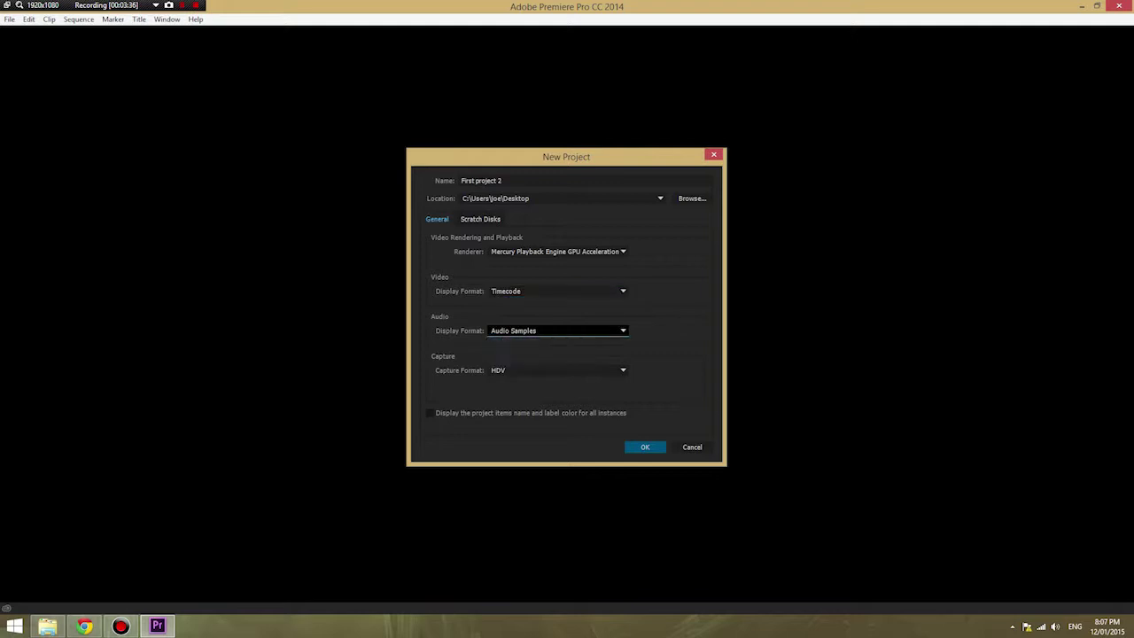
left_click(558, 371)
left_click(509, 383)
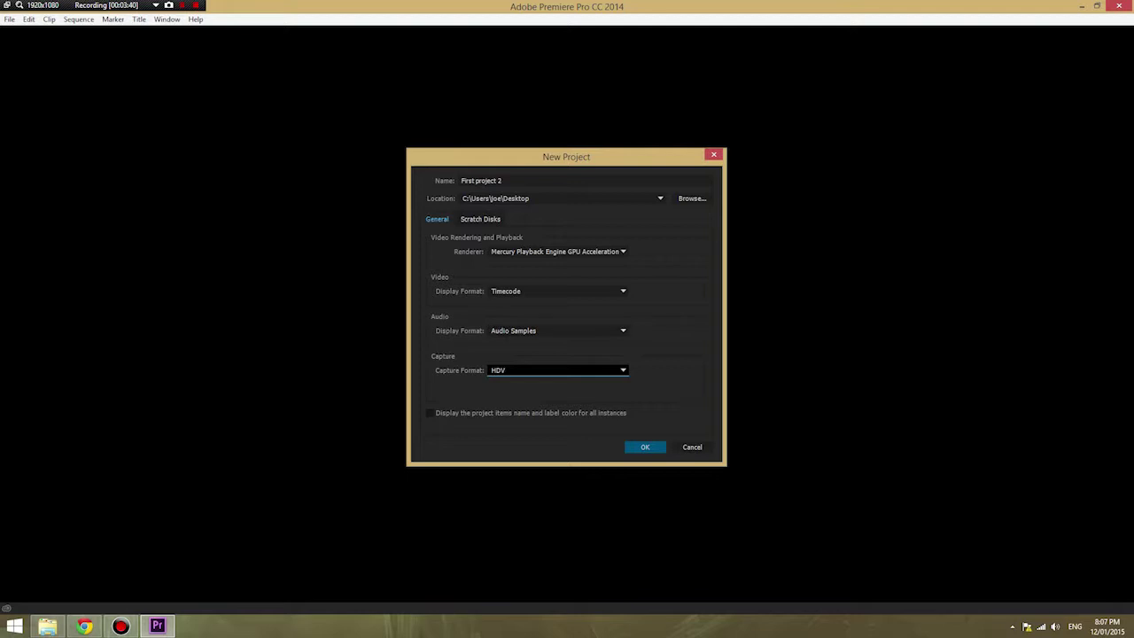
left_click(480, 218)
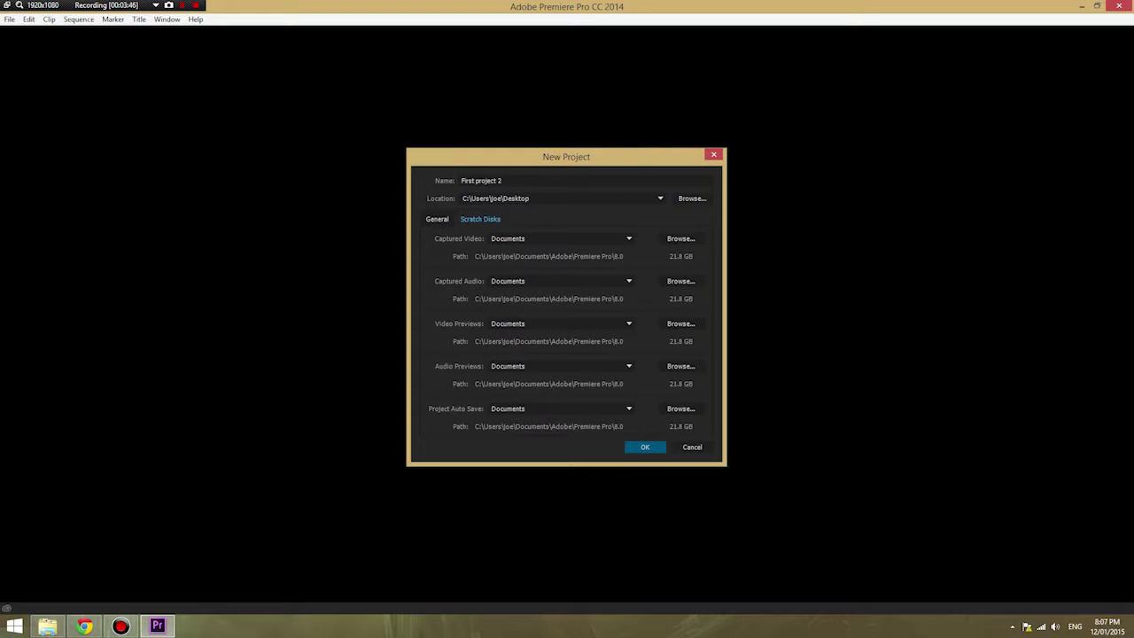
left_click(645, 447)
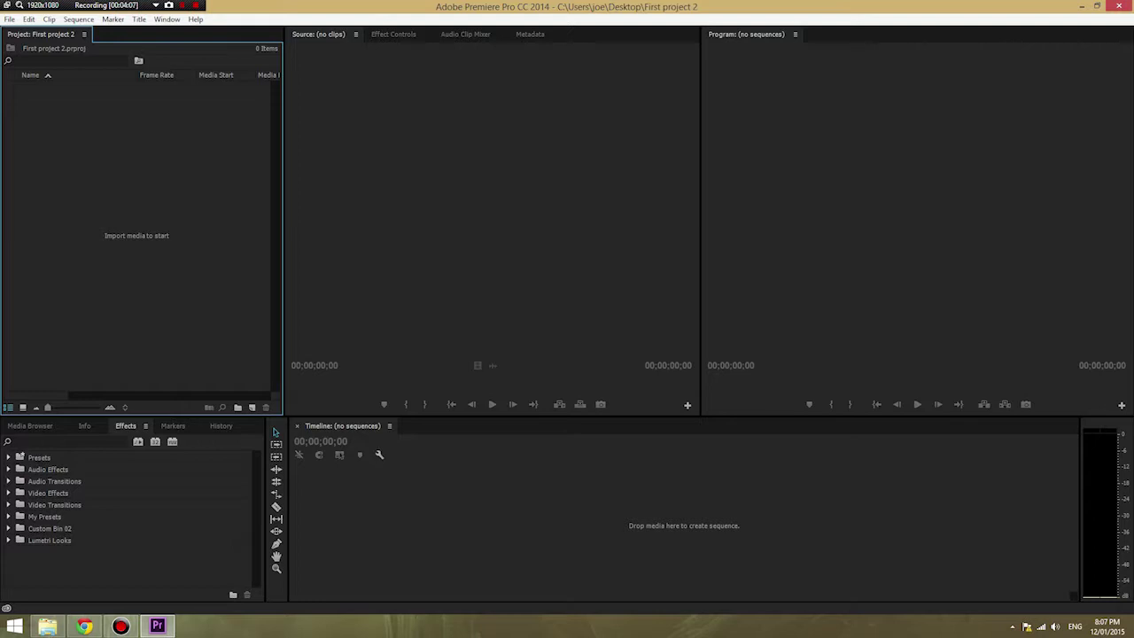
Open the Import dialog to bring media into the empty project
right_click(117, 182)
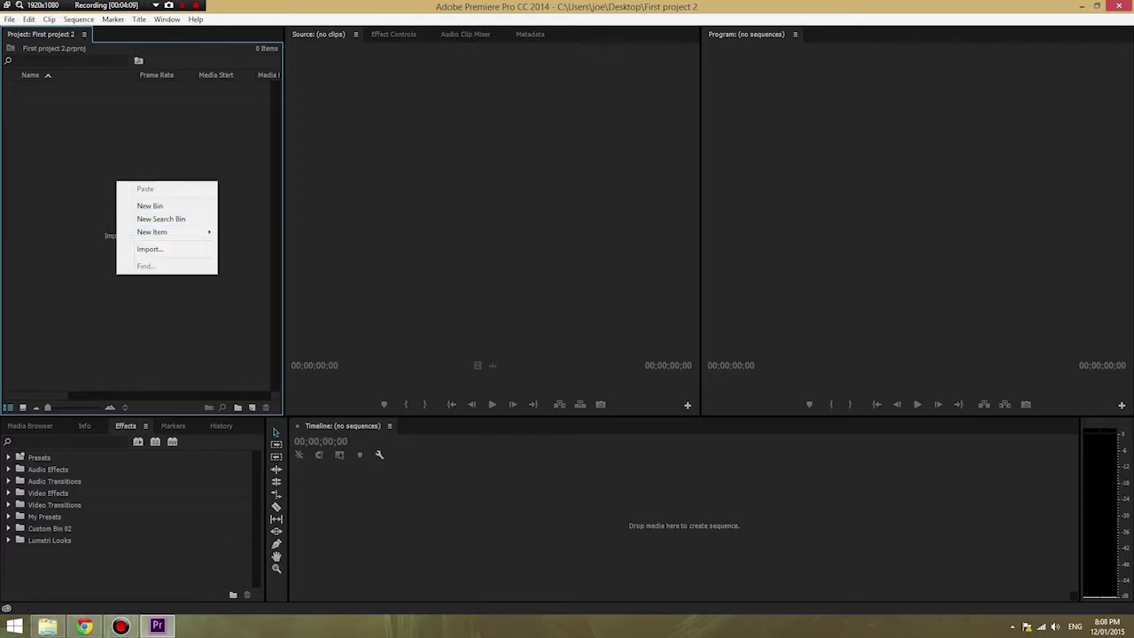
left_click(142, 249)
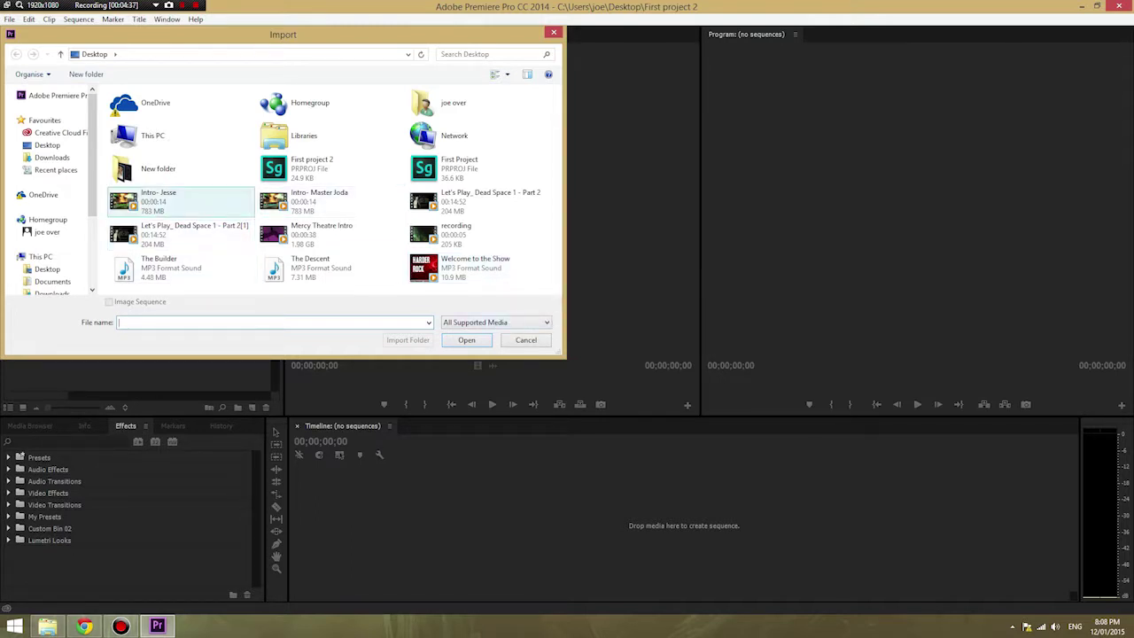
Examine the contents of the Marchout folder and its Marchout cam 1 subfolder on Storage (E:)
scroll(53, 190, "down", 3)
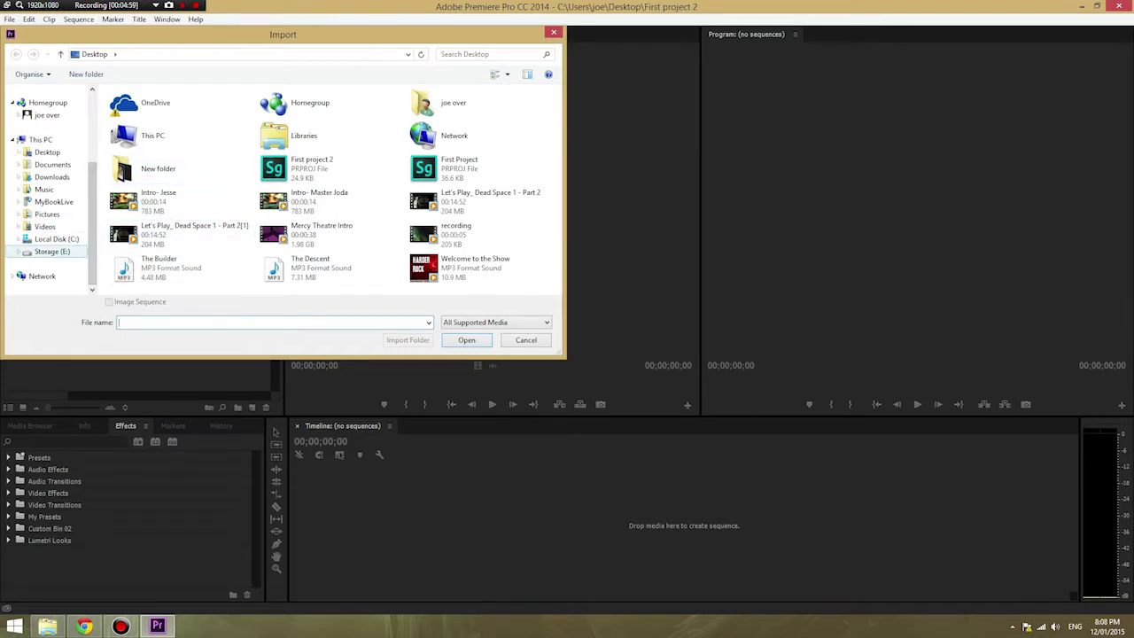
left_click(53, 252)
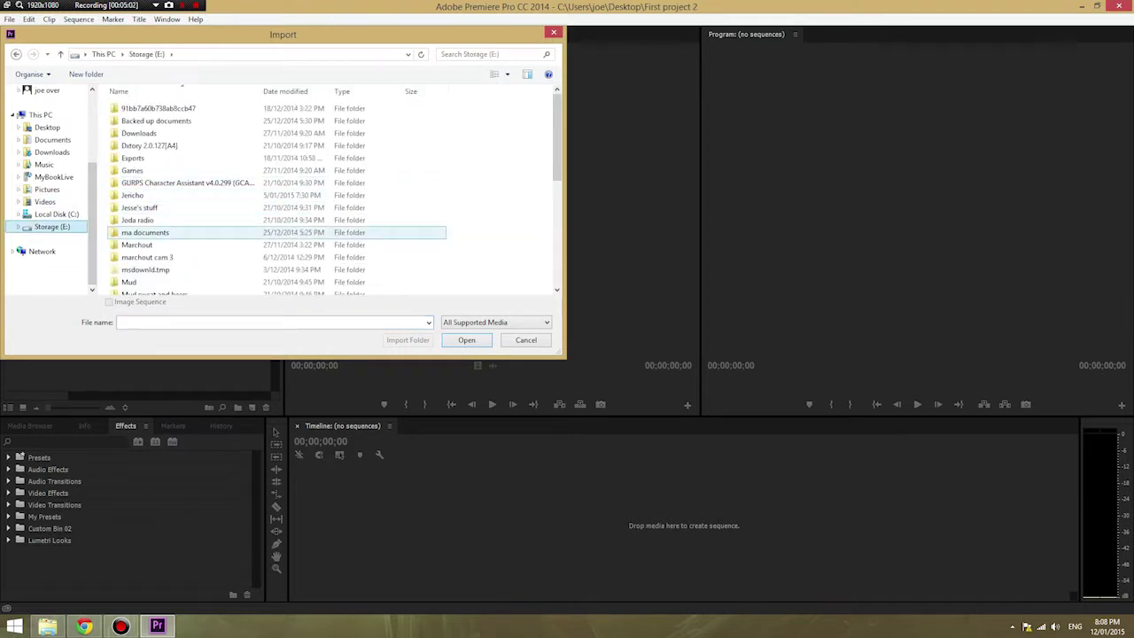
double_click(138, 244)
left_click_drag(496, 158, 310, 196)
left_click_drag(497, 99, 248, 188)
left_click(229, 160)
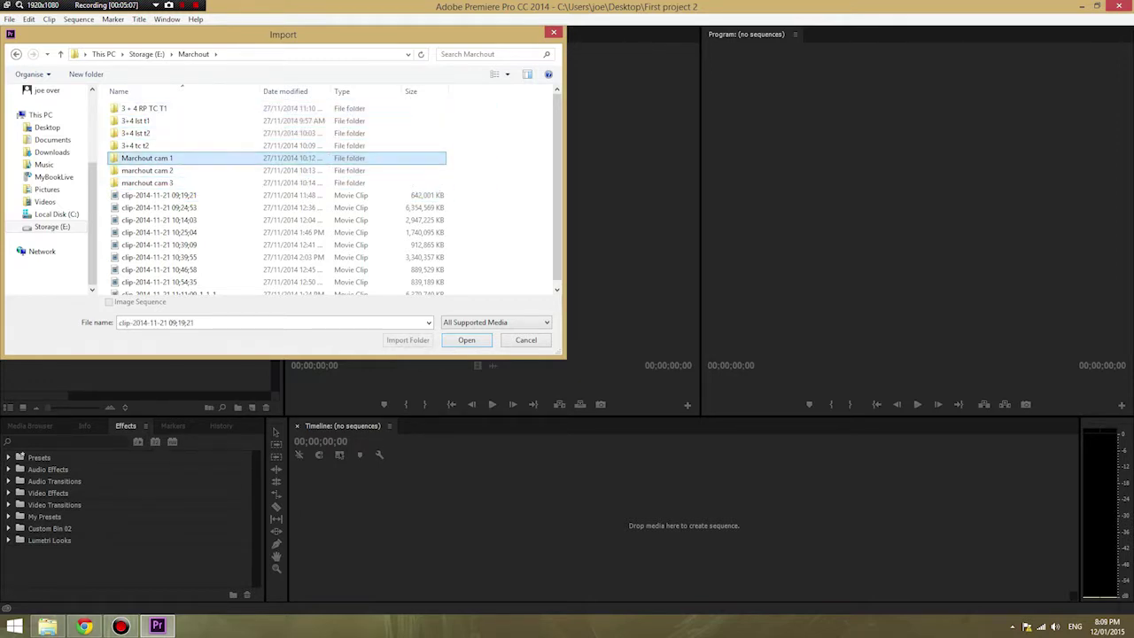
double_click(228, 159)
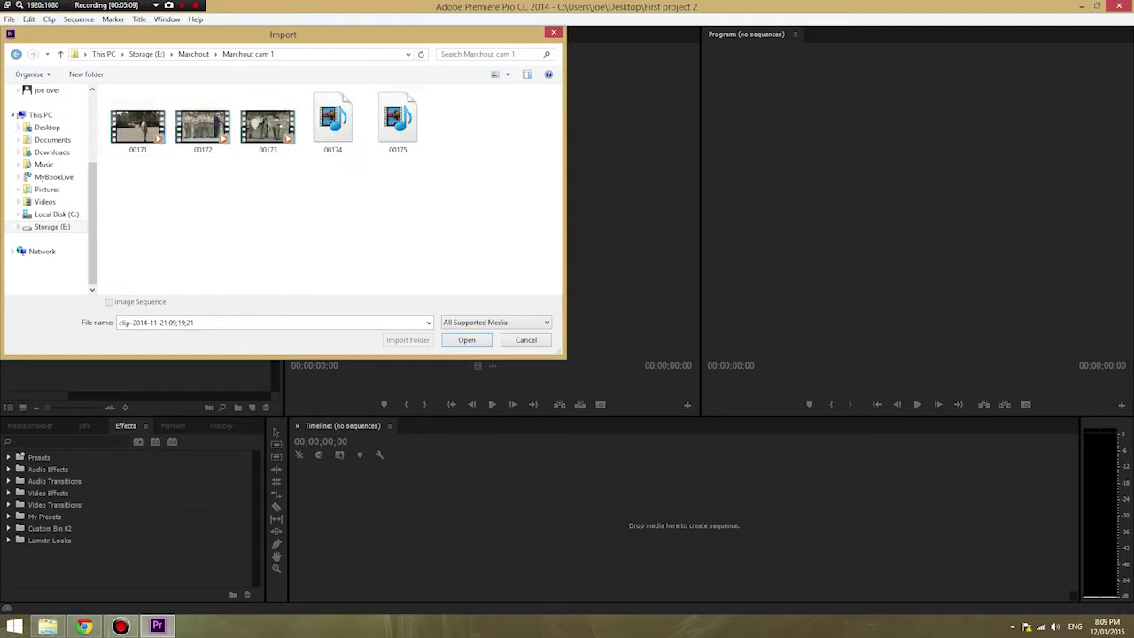
left_click(16, 54)
left_click(16, 54)
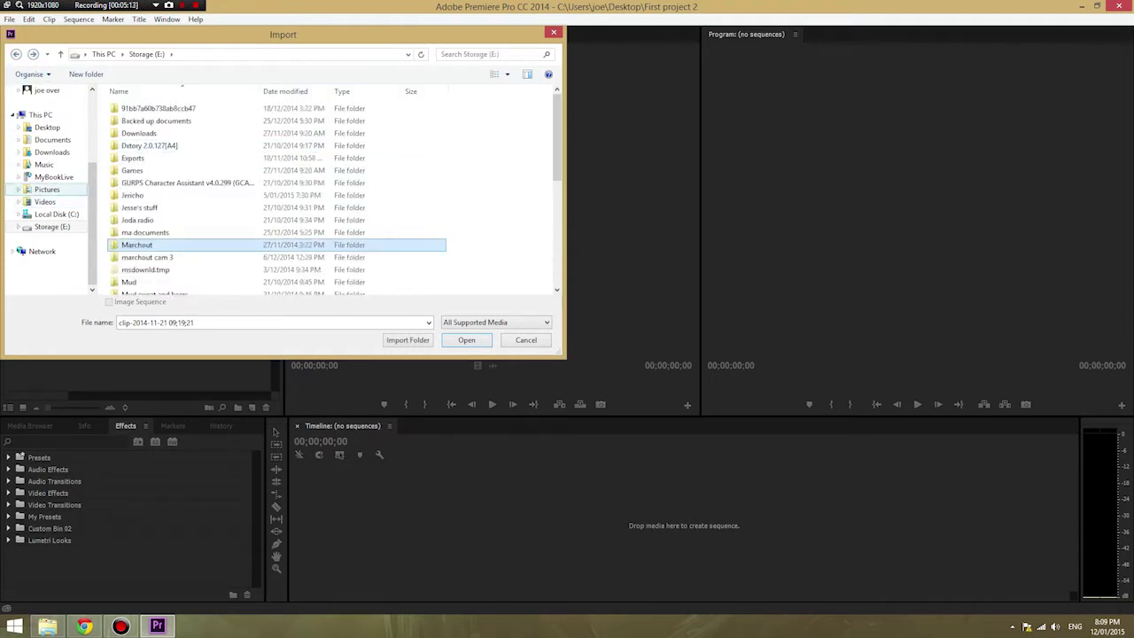
Look through the Marchout folder's clips again and the remaining folders and files on Storage (E:)
double_click(137, 245)
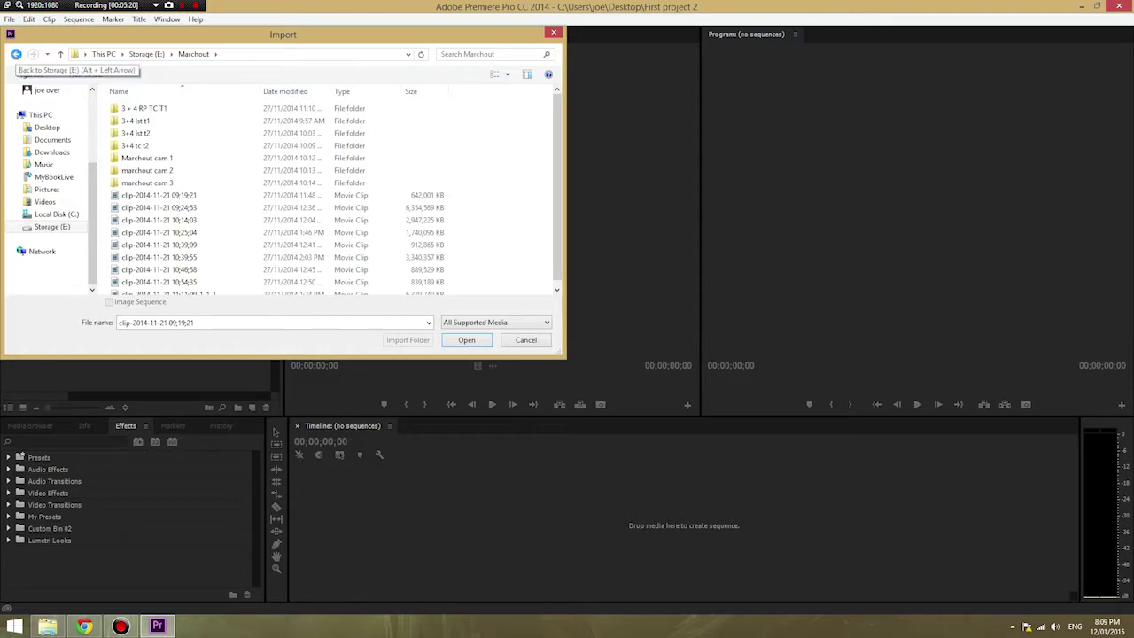
key("BackSpace")
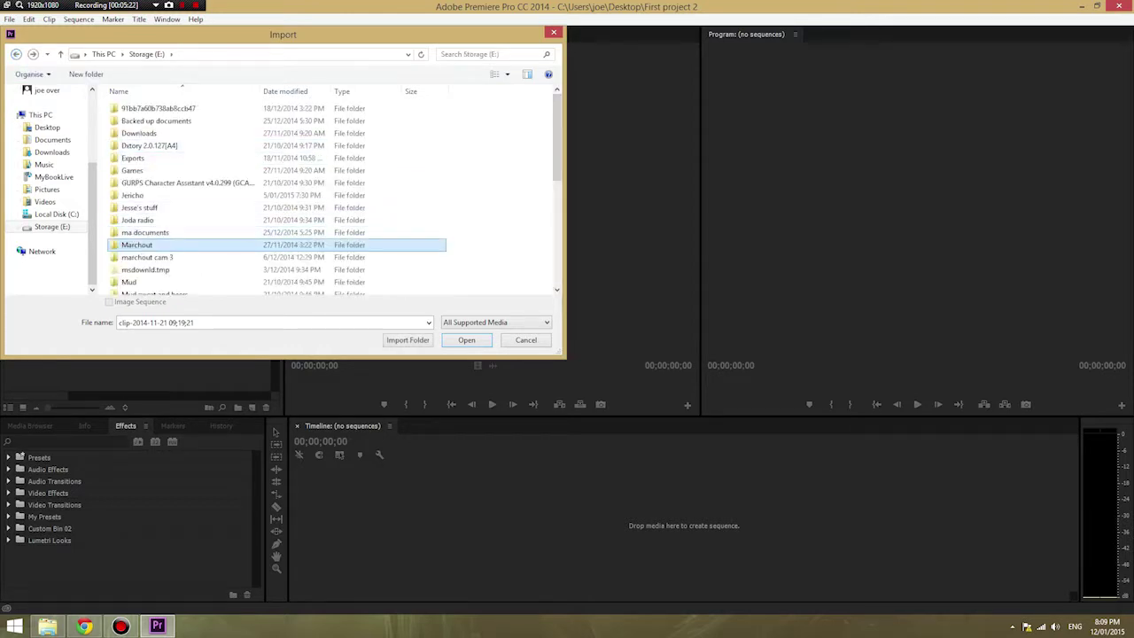
key("Return")
key("Up")
key("Up")
key("Up")
key("Up")
key("Up")
key("Up")
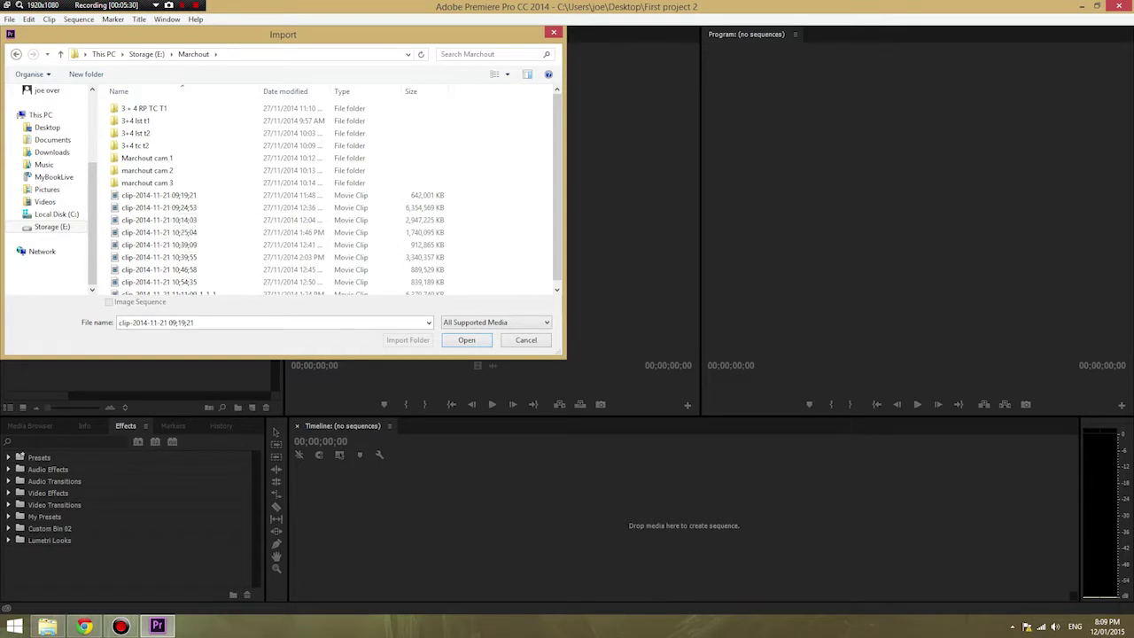
left_click(147, 54)
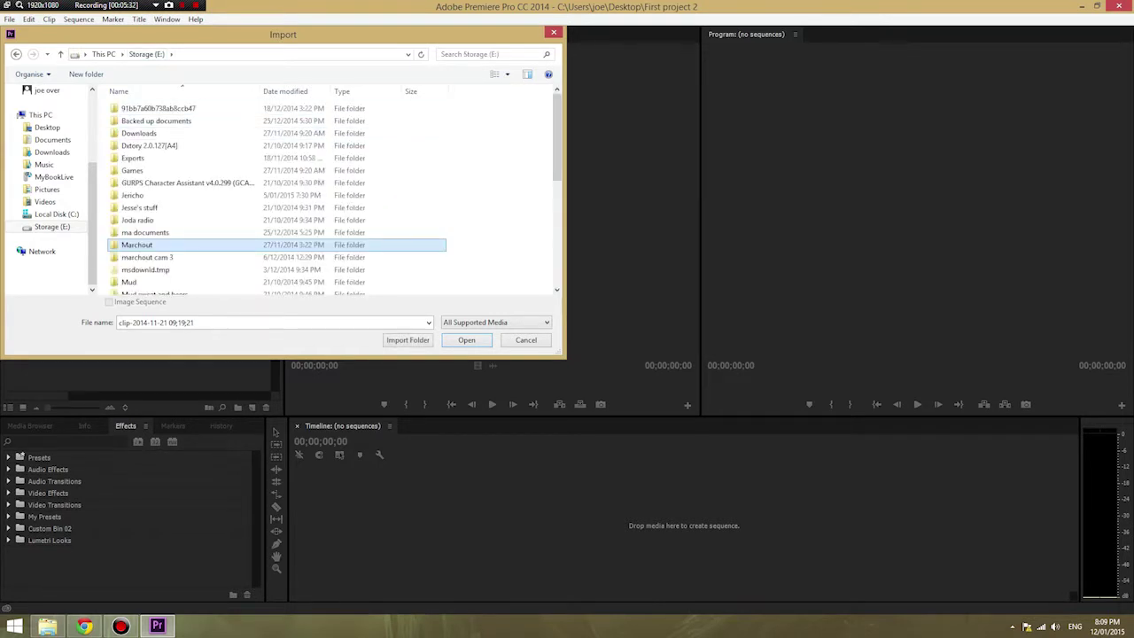
scroll(177, 213, "down", 10)
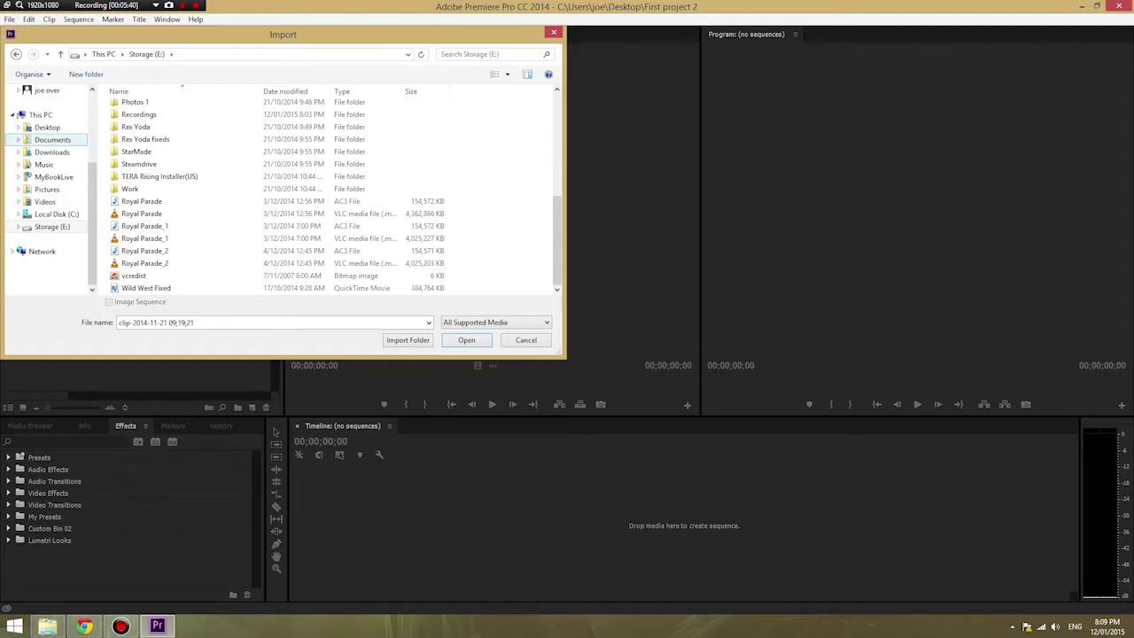
Import all video and audio files from the Desktop, leaving out New folder and the two project files
left_click(47, 126)
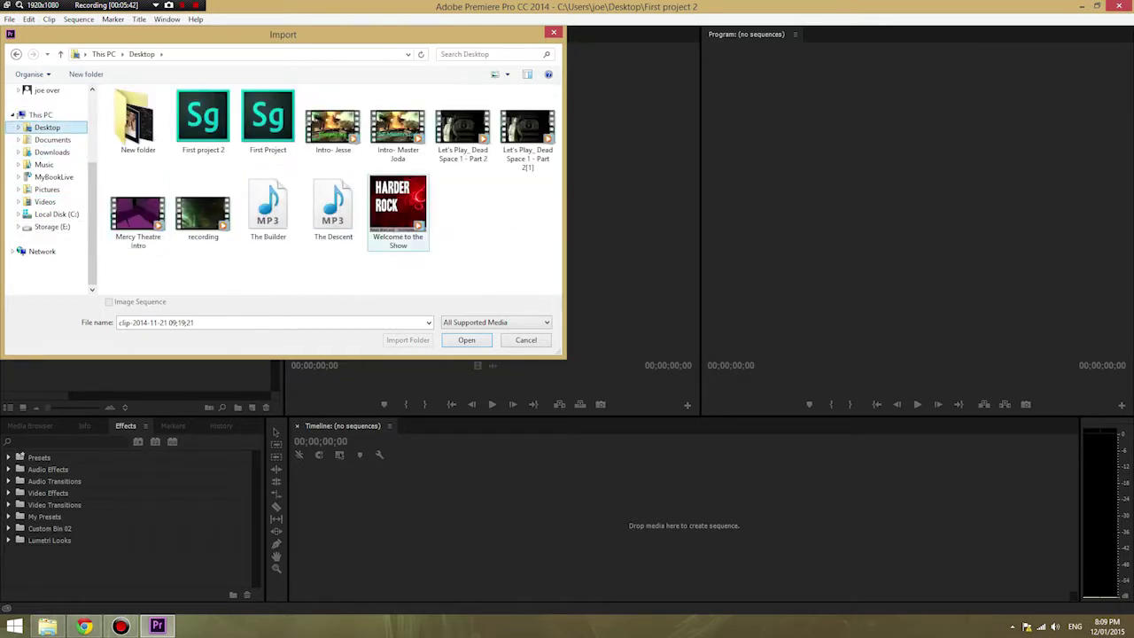
left_click_drag(521, 258, 106, 220)
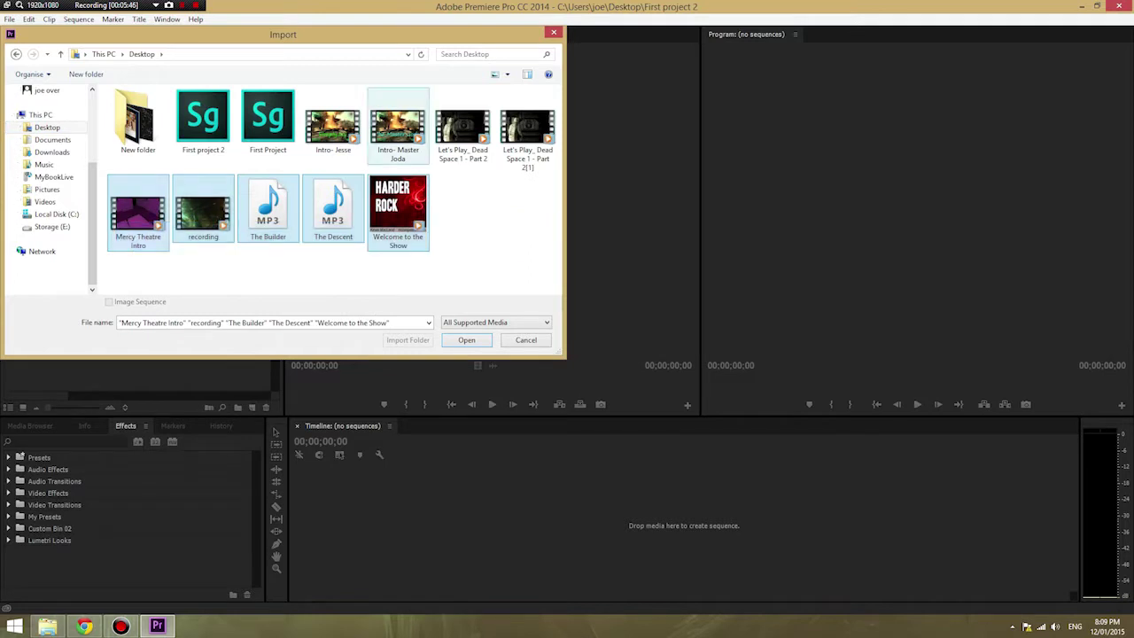
left_click(527, 127, "ctrl")
left_click(462, 127, "ctrl")
left_click(333, 126, "ctrl")
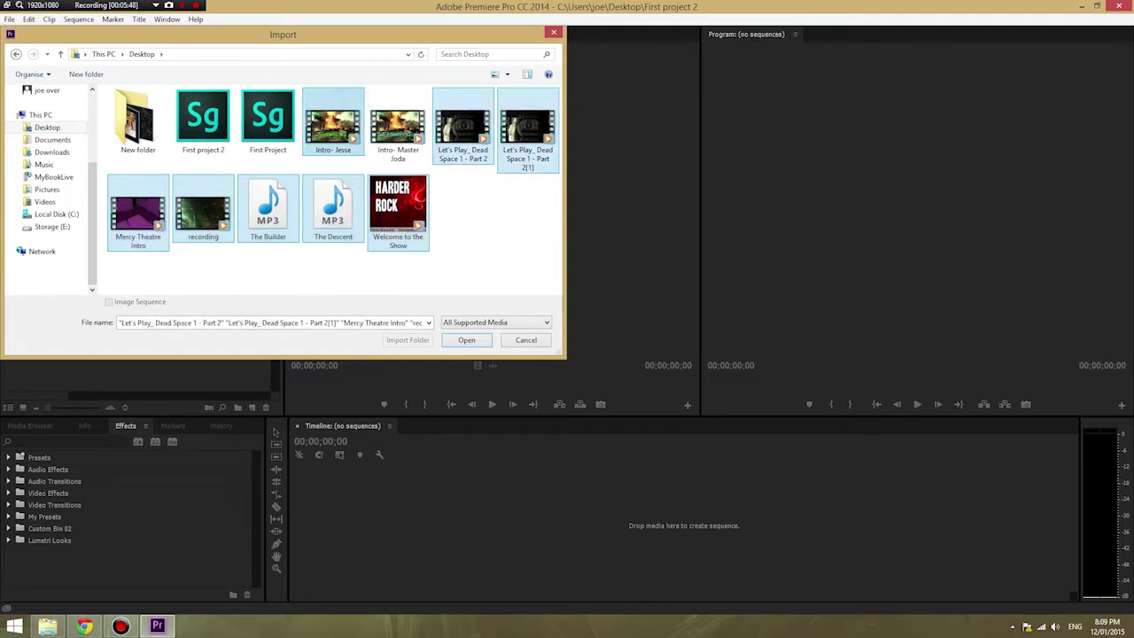
left_click(398, 127, "ctrl")
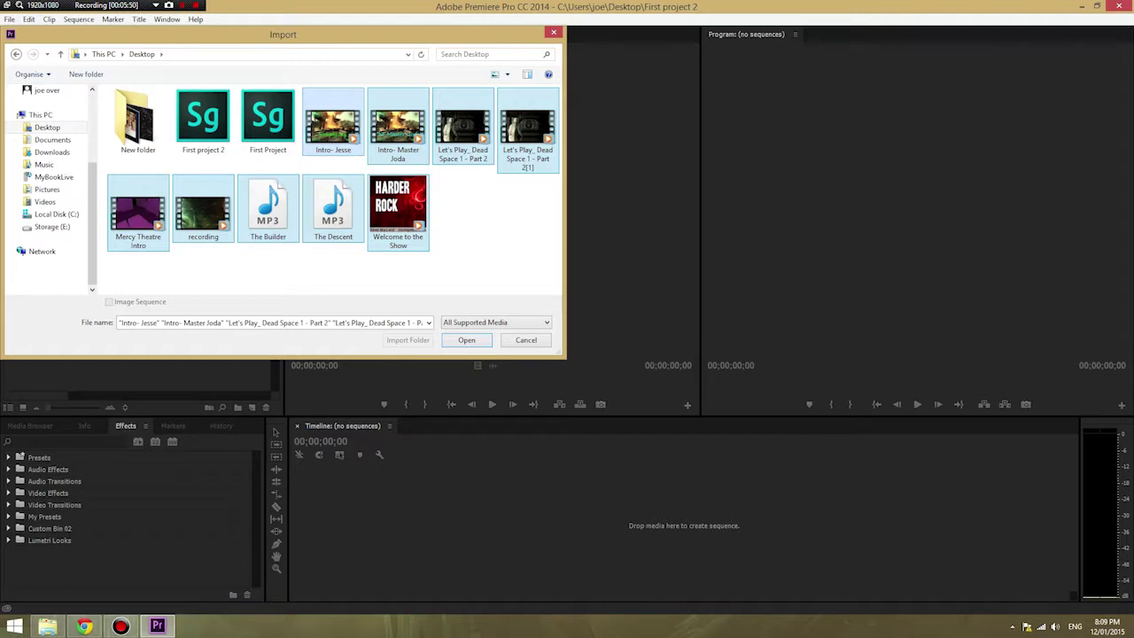
key("Return")
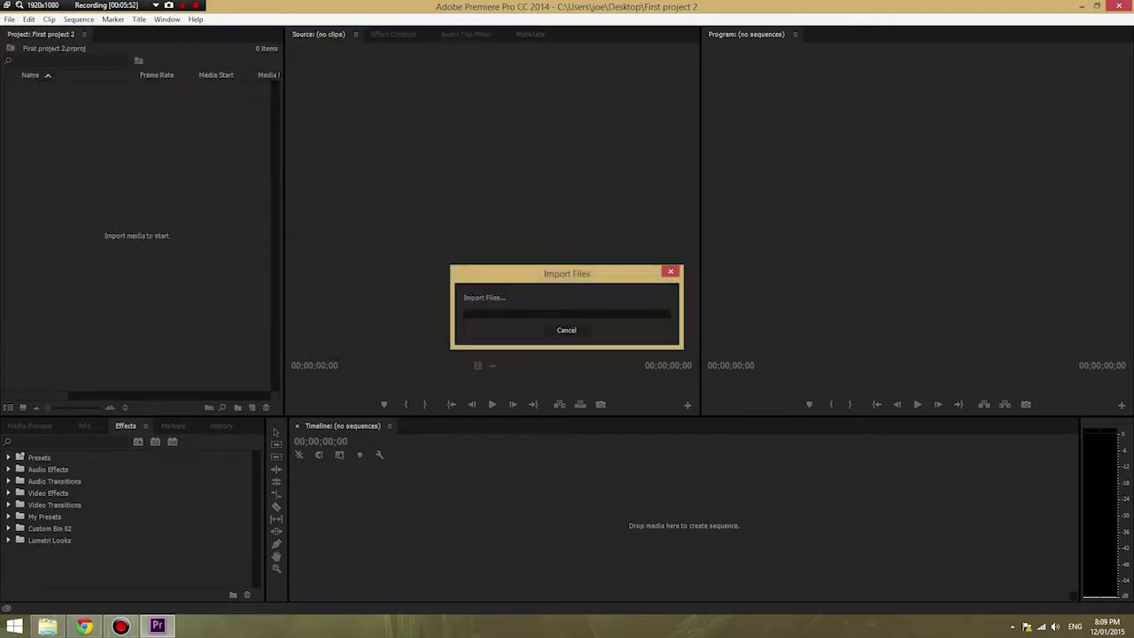
left_click(138, 292)
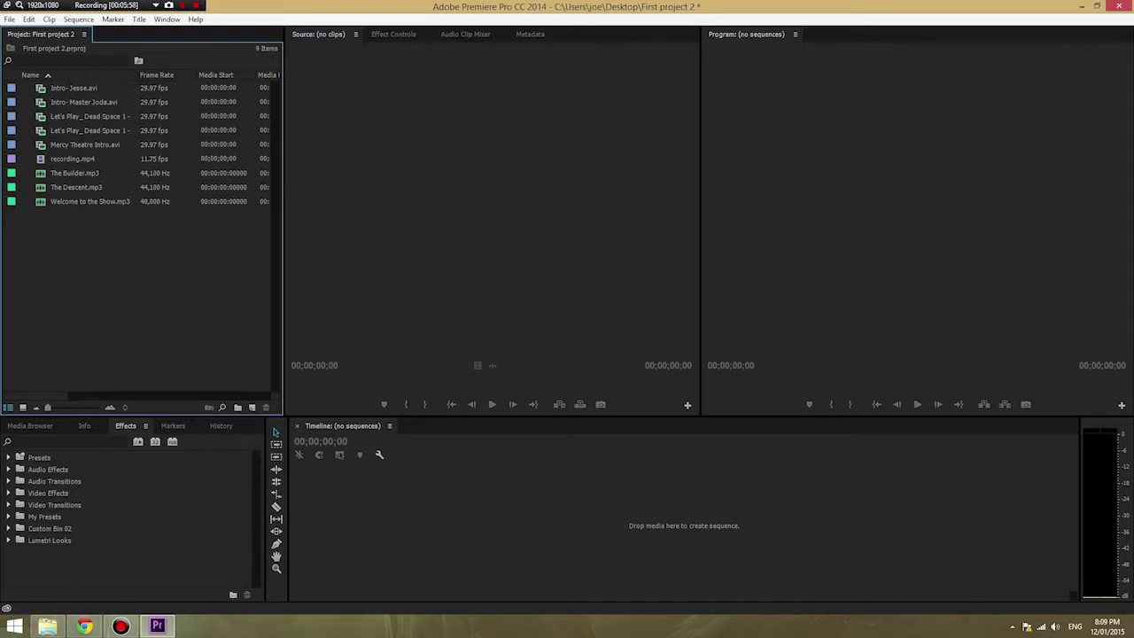
key("ctrl+i")
key("Escape")
Create a new bin named "Footage" among the project items
right_click(171, 279)
left_click(194, 301)
key("BackSpace")
type("Footage")
key("Tab")
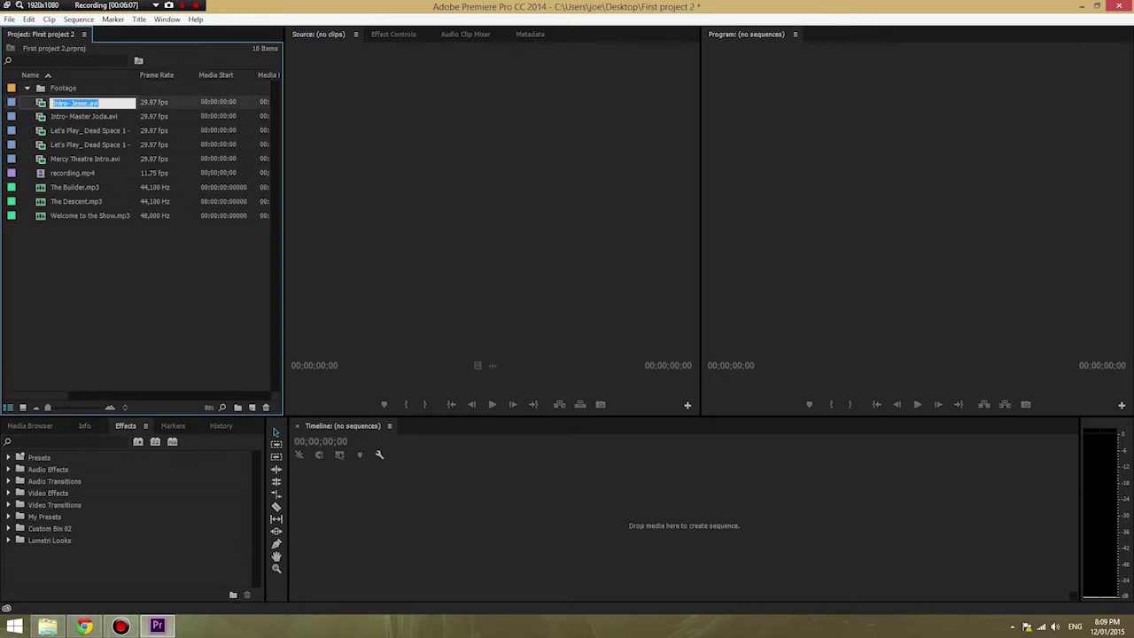
key("Escape")
Move all the imported video and audio files into the Footage bin
right_click(167, 282)
key("Escape")
left_click_drag(156, 267, 62, 87)
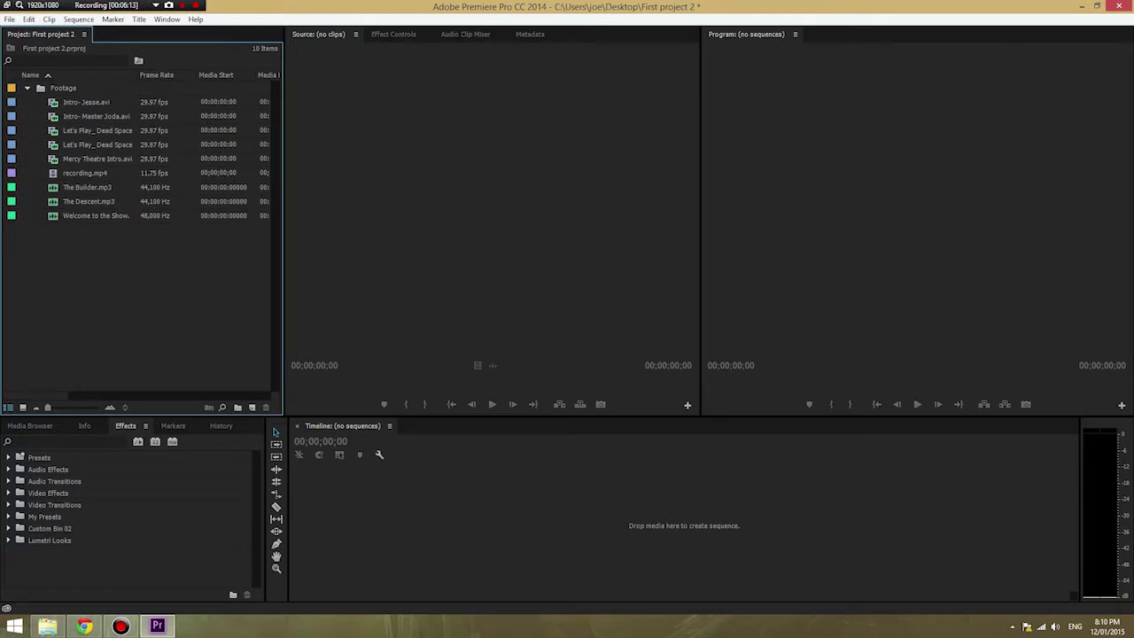
Collapse and re-expand the Footage bin, and select its first intro clip
left_click(28, 87)
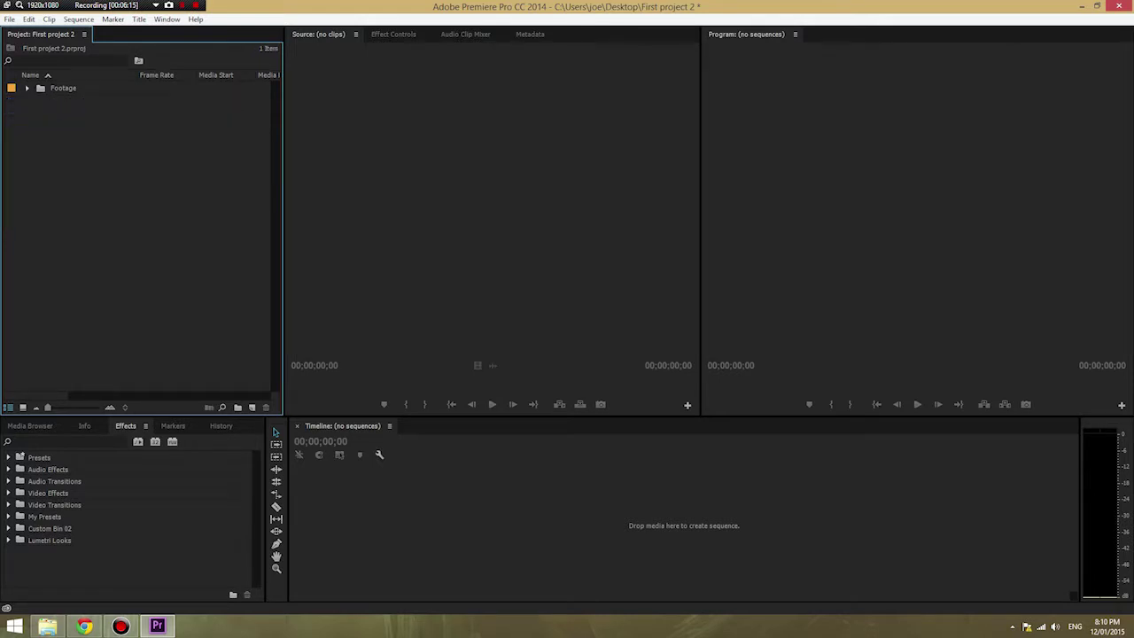
left_click(27, 88)
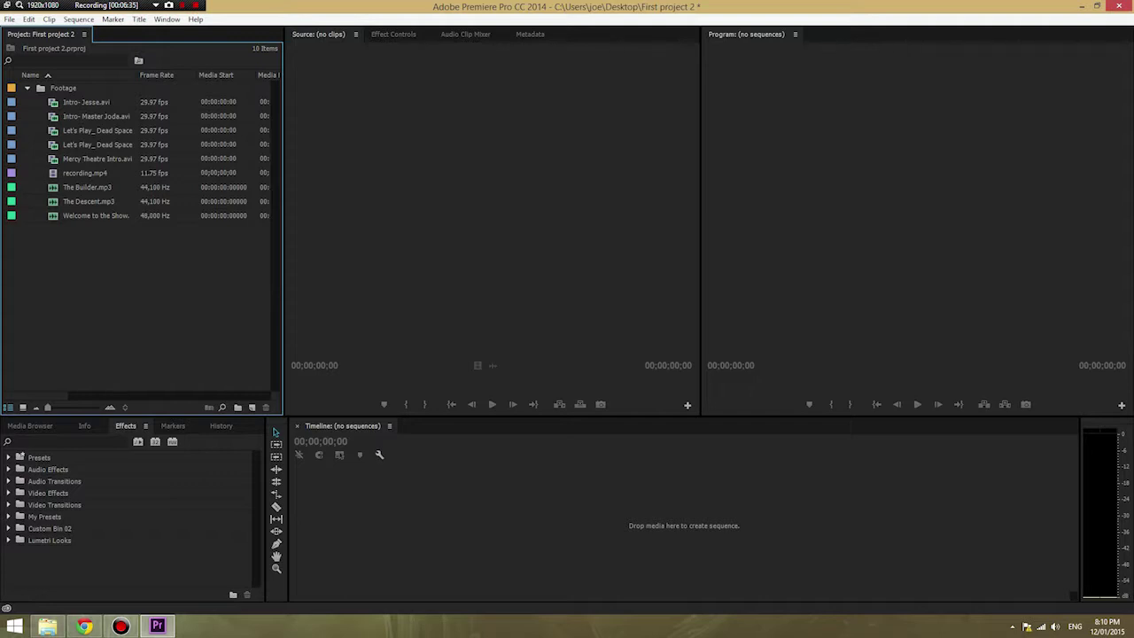
left_click(85, 102)
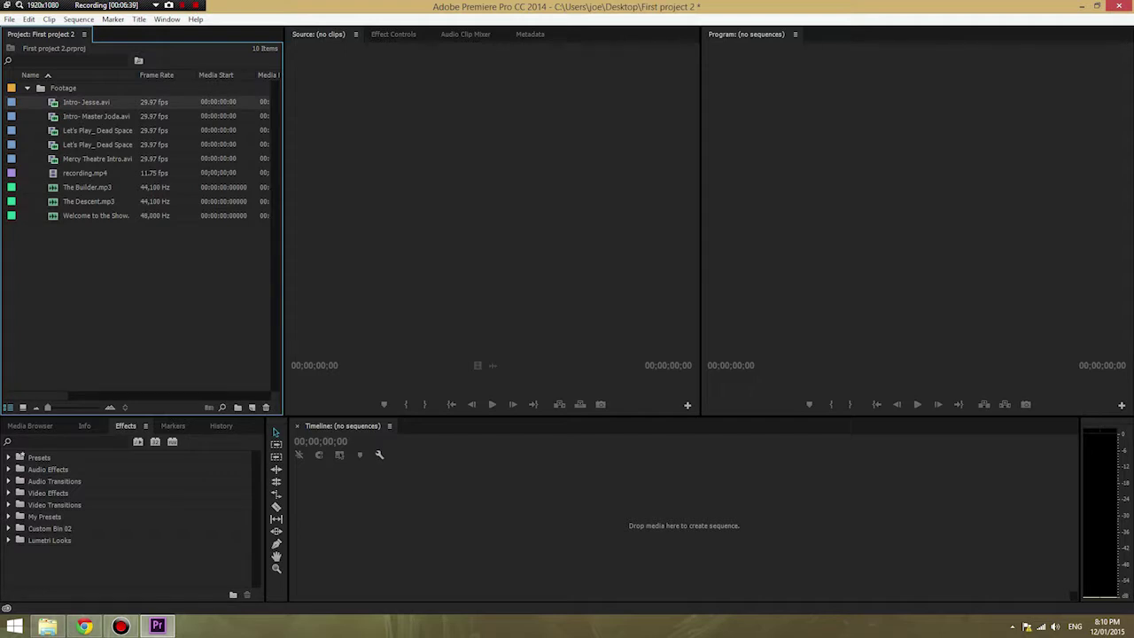
Create a sequence from the first intro clip in the Footage bin and rename the sequence to "Intro"
left_click_drag(86, 102, 684, 525)
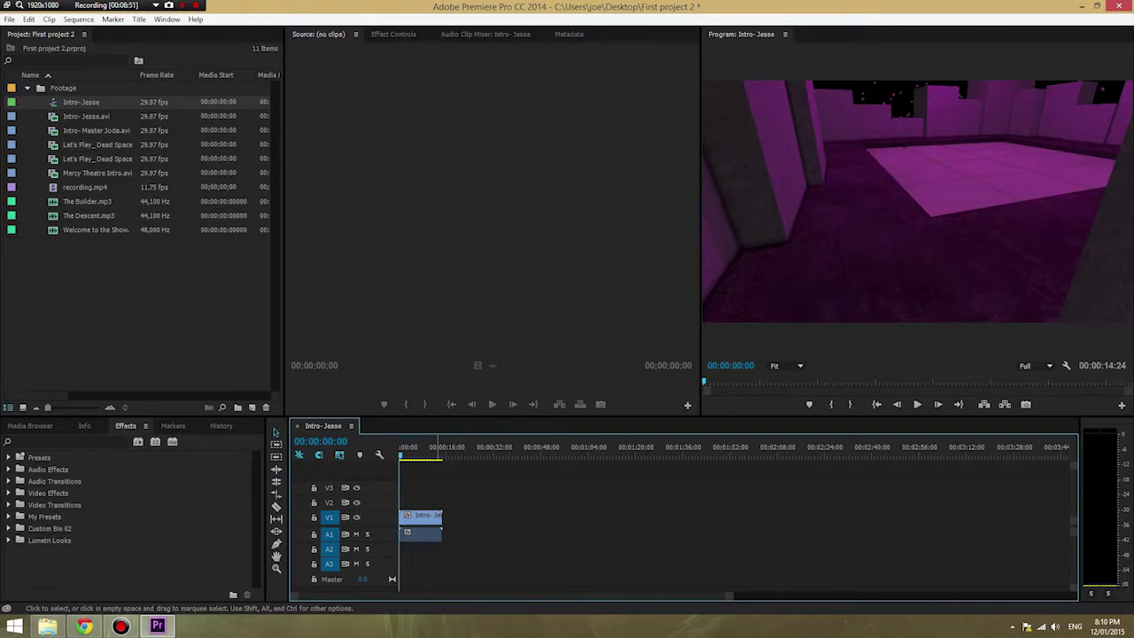
right_click(82, 103)
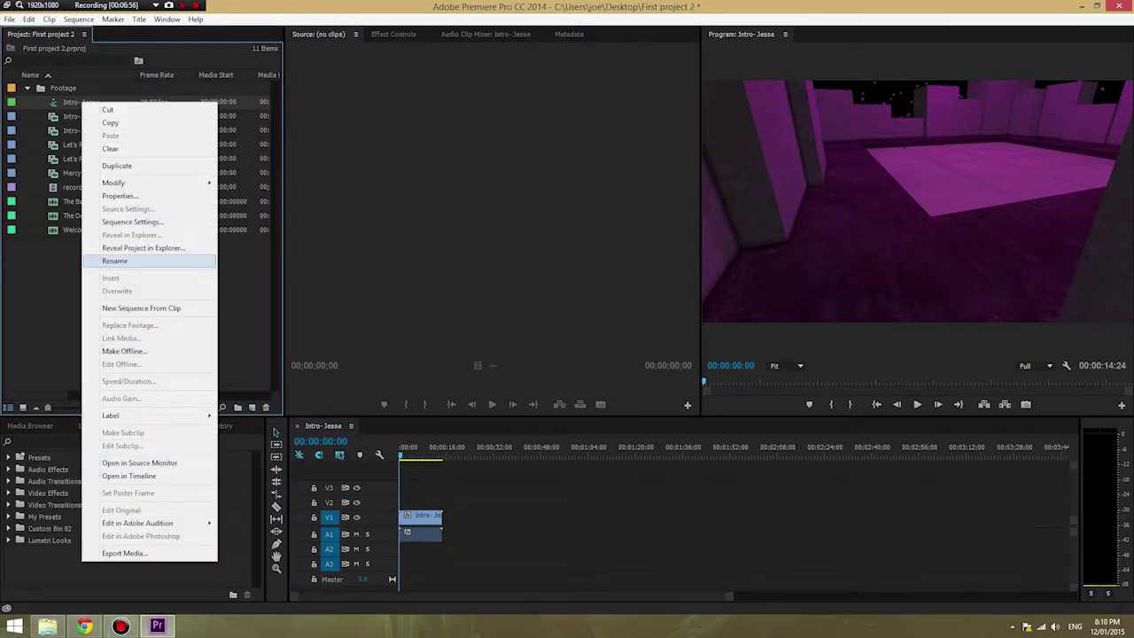
left_click(115, 261)
key("BackSpace")
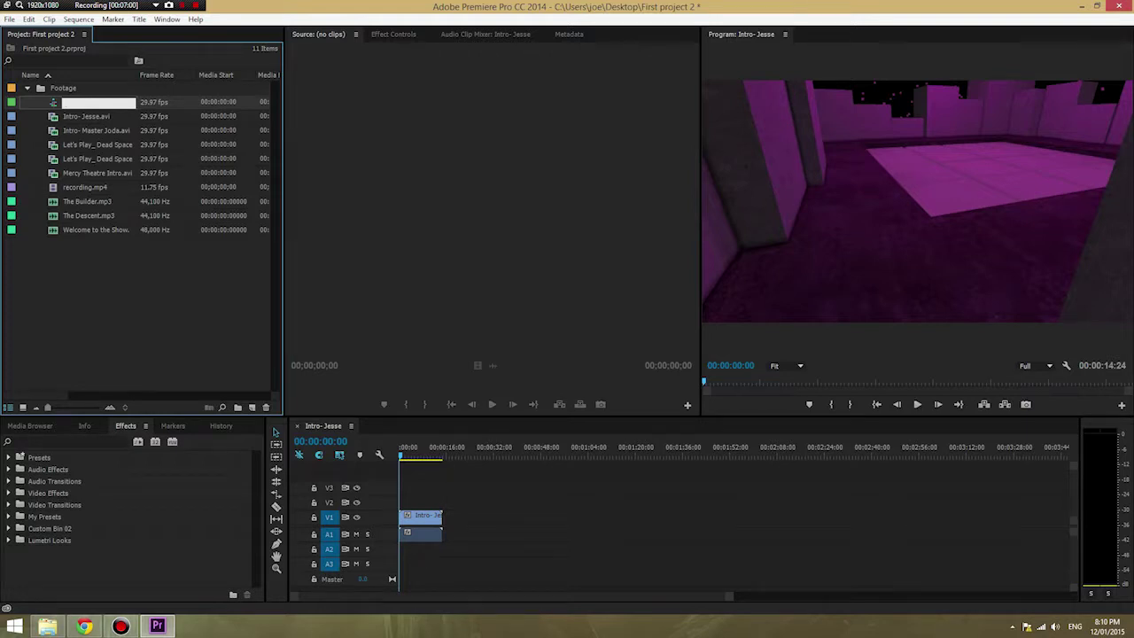
type("INtro")
key("BackSpace")
key("BackSpace")
key("BackSpace")
key("BackSpace")
type("ntro")
key("Tab")
left_click(142, 310)
left_click(708, 531)
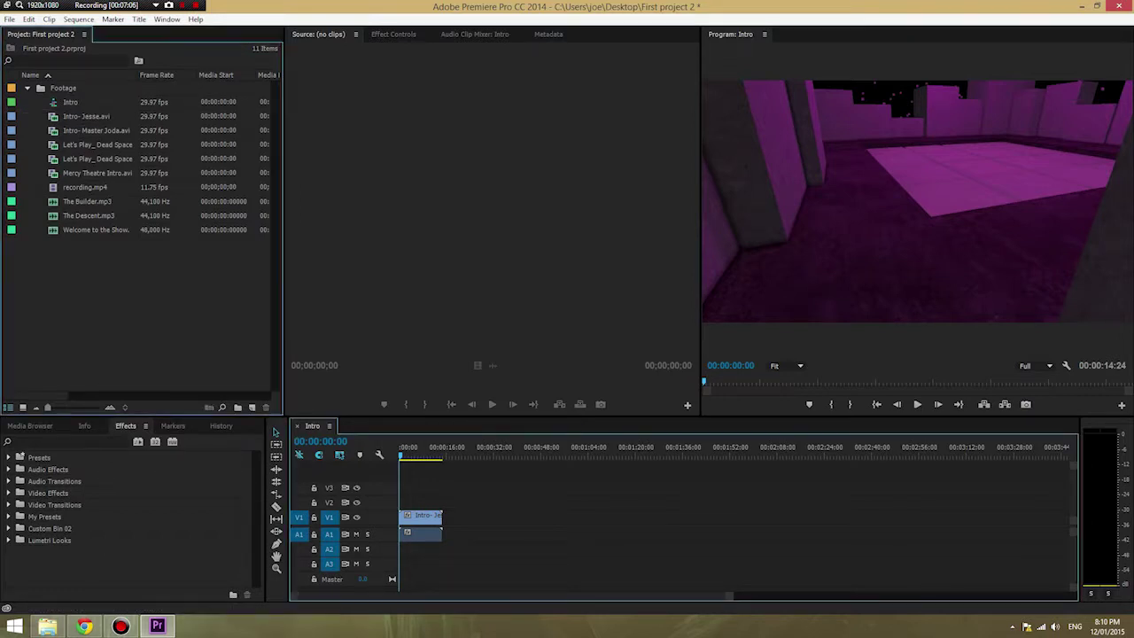
Delete the intro clip's video and audio from the Intro sequence's timeline
right_click(67, 102)
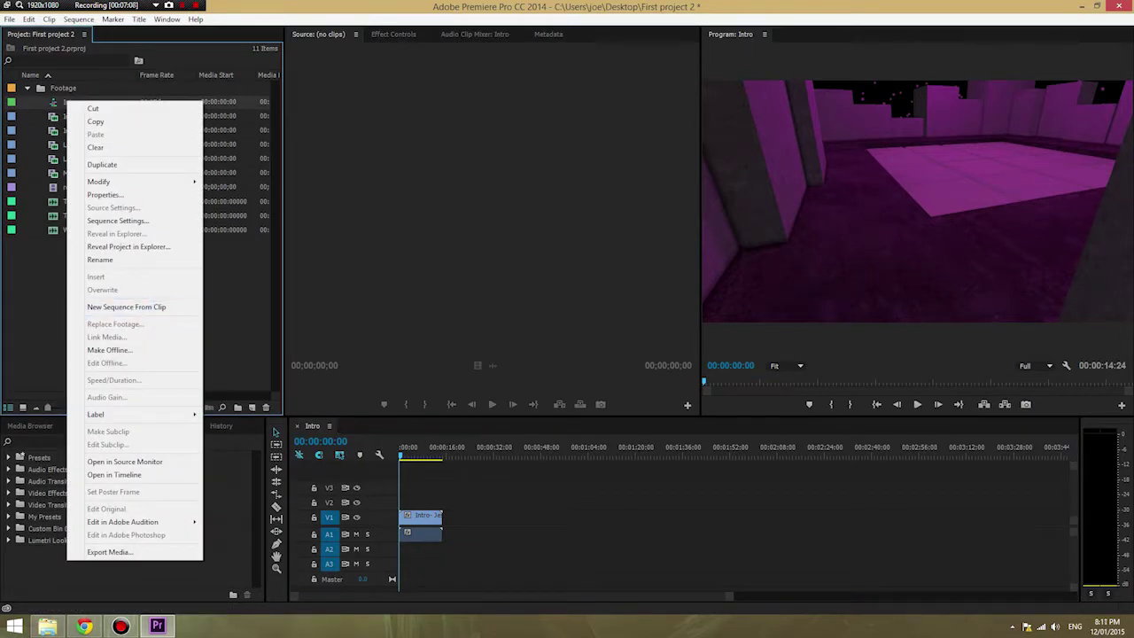
left_click(100, 259)
left_click(540, 551)
left_click_drag(490, 548, 399, 493)
key("Delete")
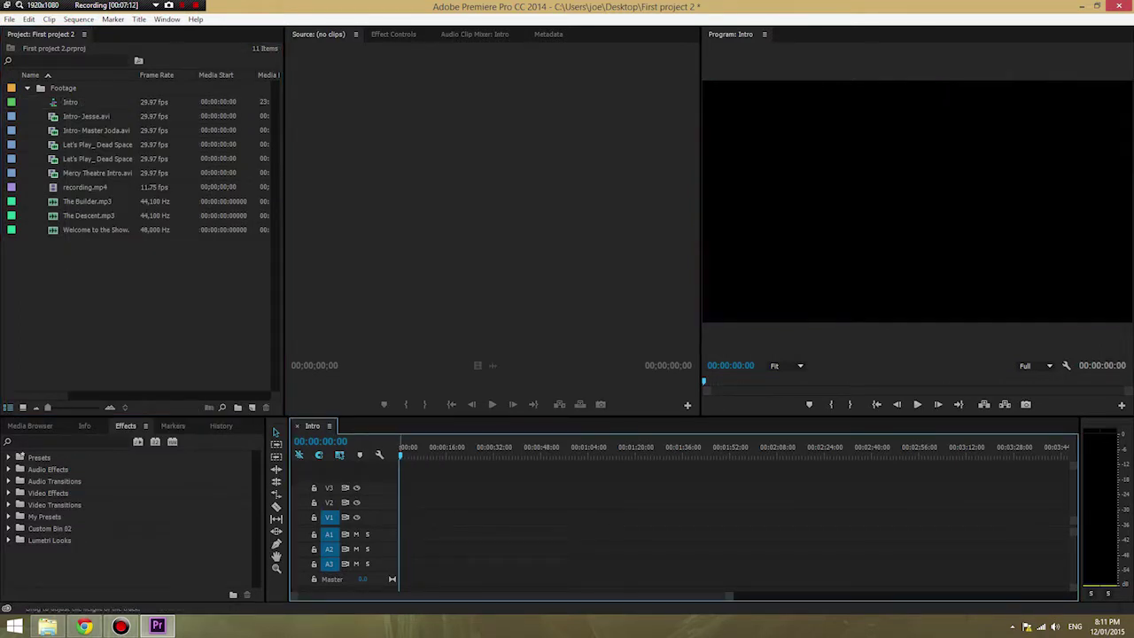
Preview Mercy Theatre Intro.avi in the Source monitor and return to its first frame
left_click(152, 261)
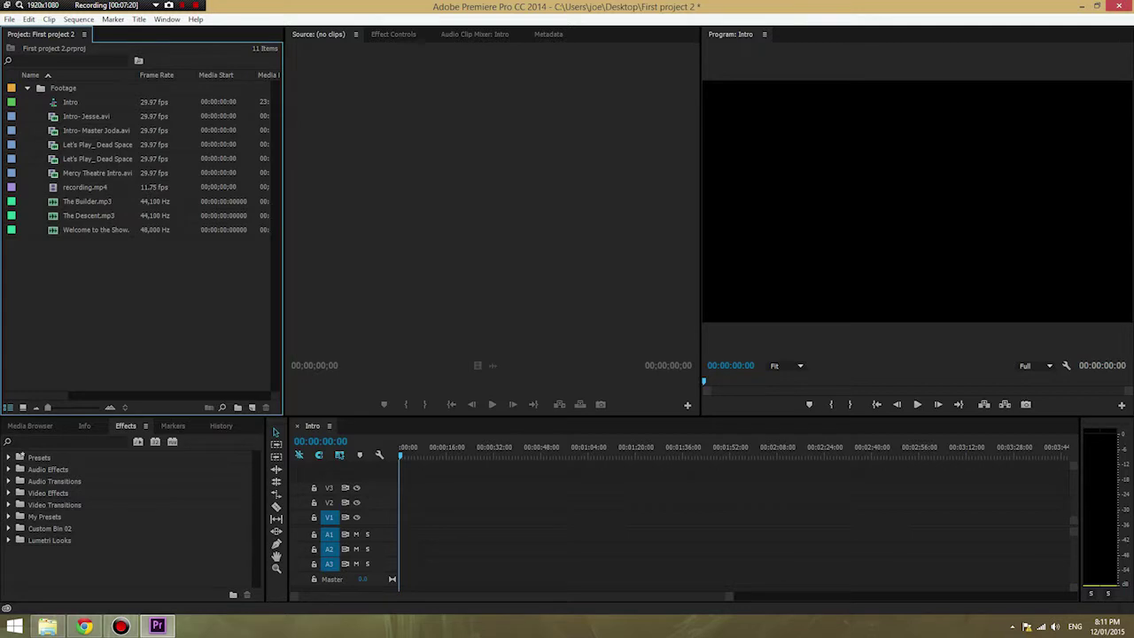
double_click(97, 173)
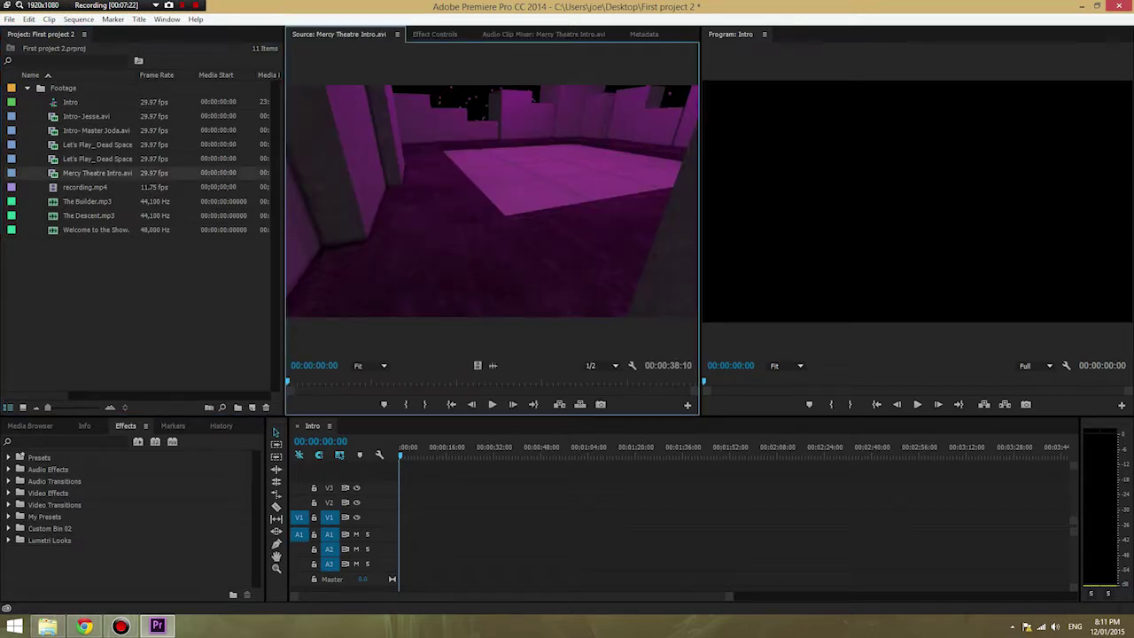
key("space")
key("Home")
Load the first intro clip from the Footage bin into the Source monitor and mark its In point at 00:00:00:00
double_click(86, 116)
key("space")
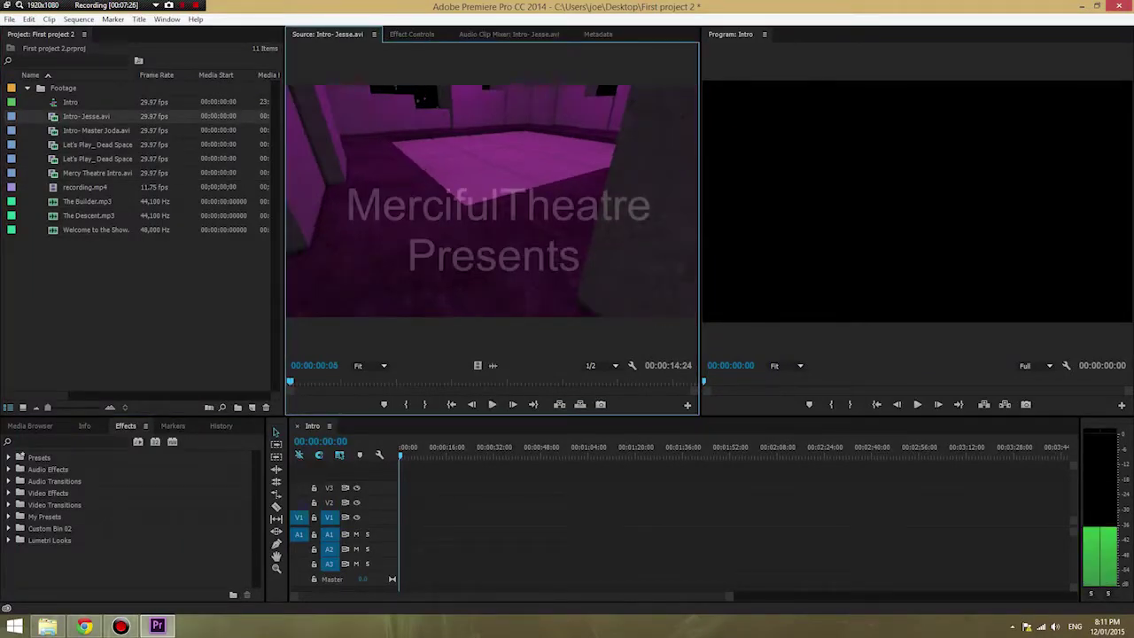
key("space")
key("Home")
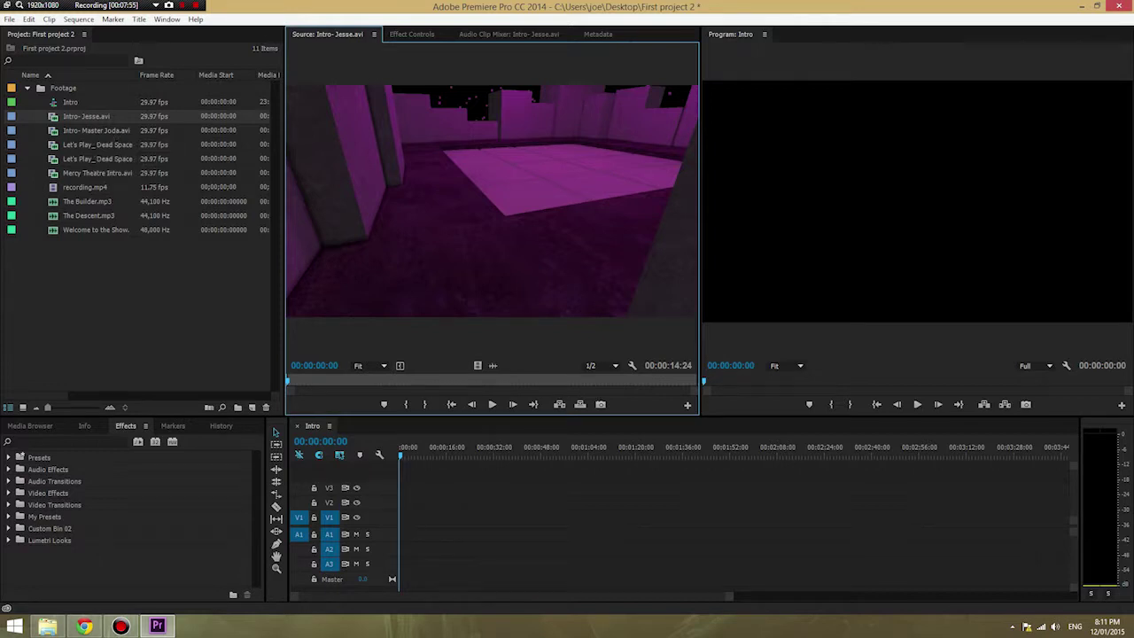
Play and pause the opening of the intro clip repeatedly in the Source monitor, going back to its start
key("space")
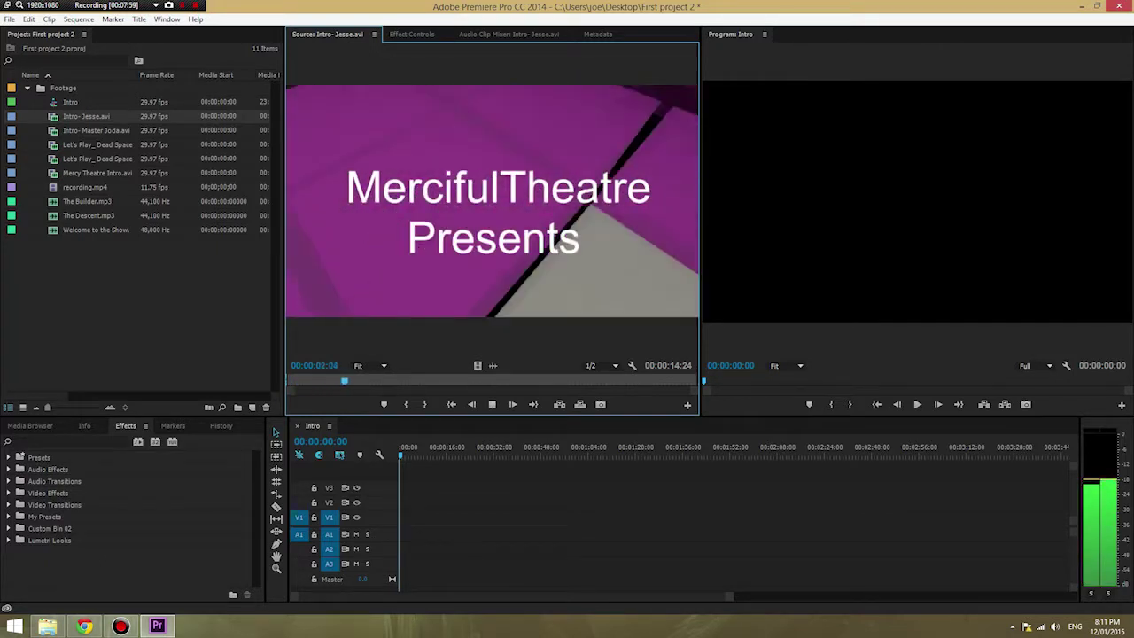
key("space")
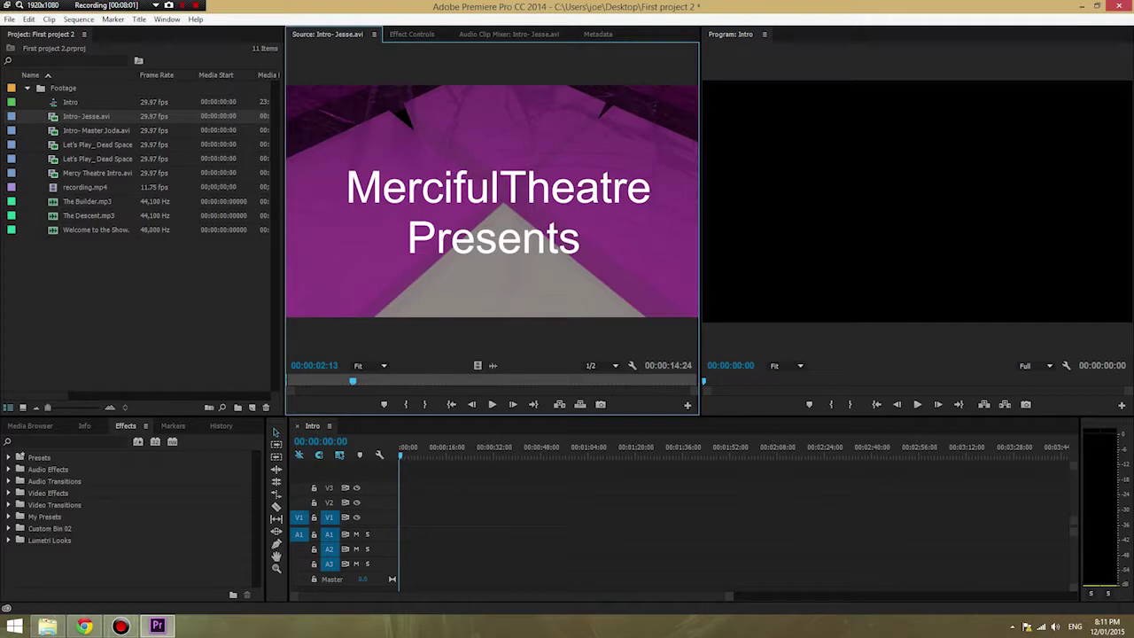
key("Home")
key("space")
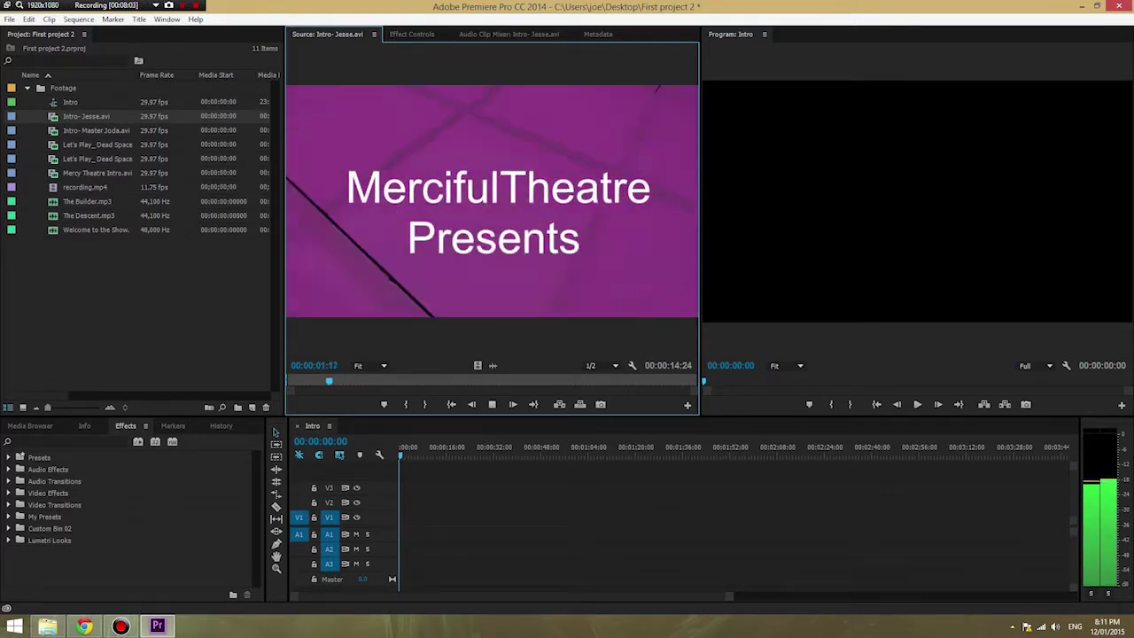
key("space")
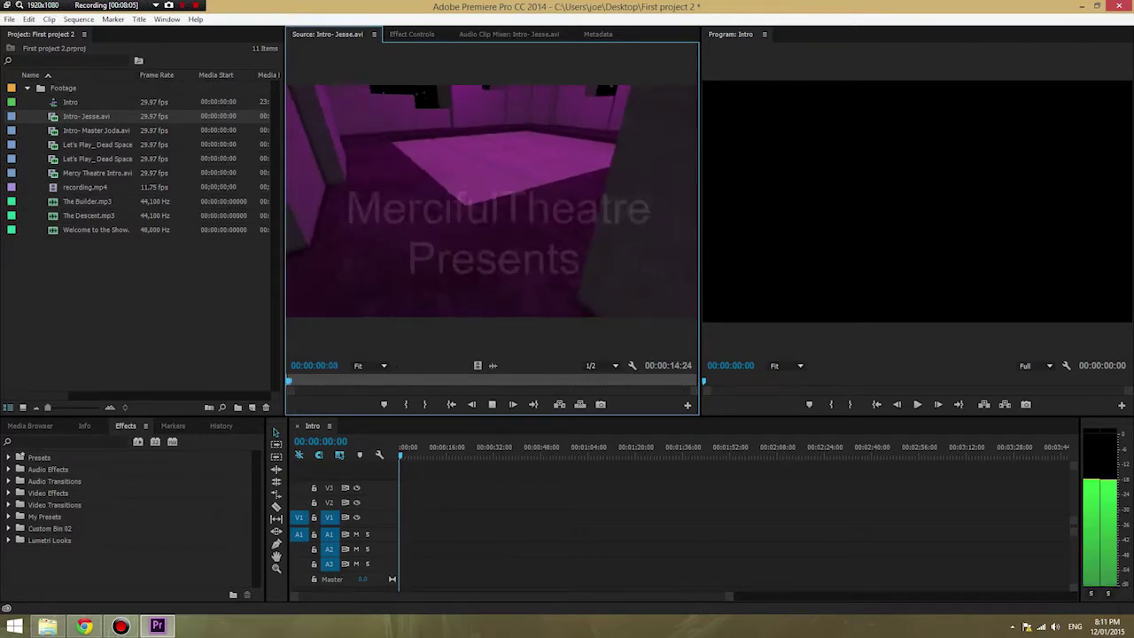
key("space")
key("space")
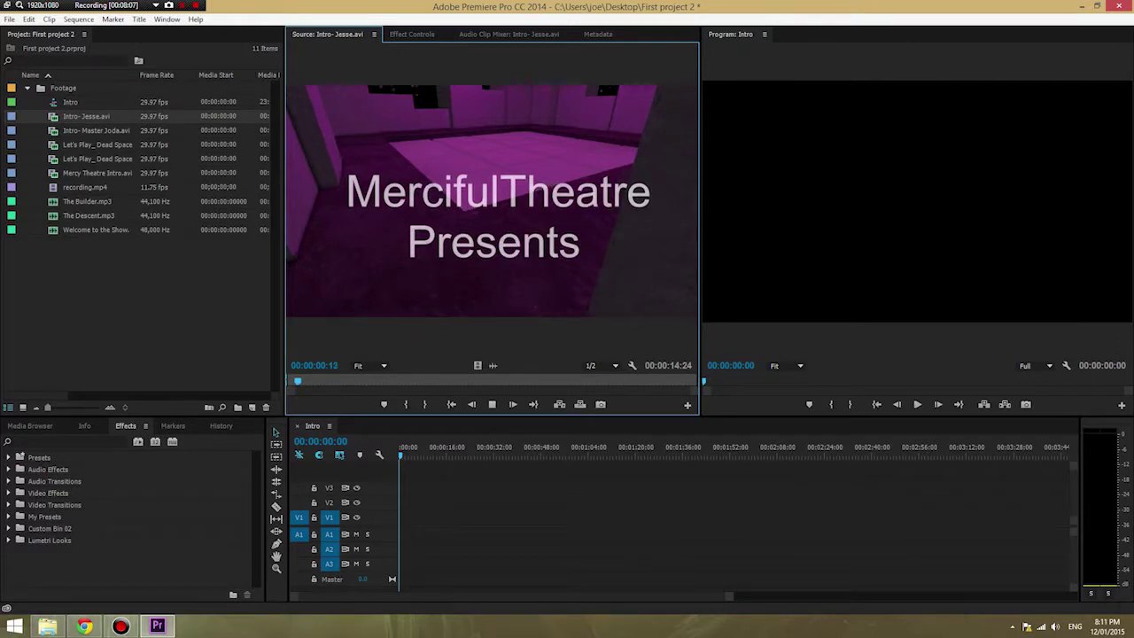
key("space")
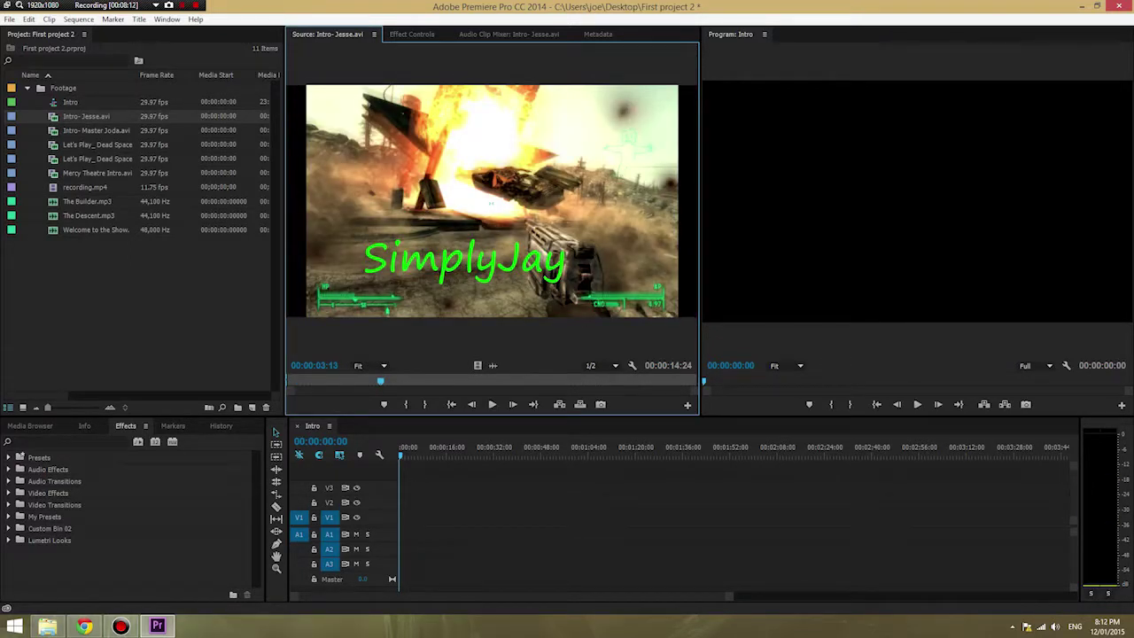
key("Home")
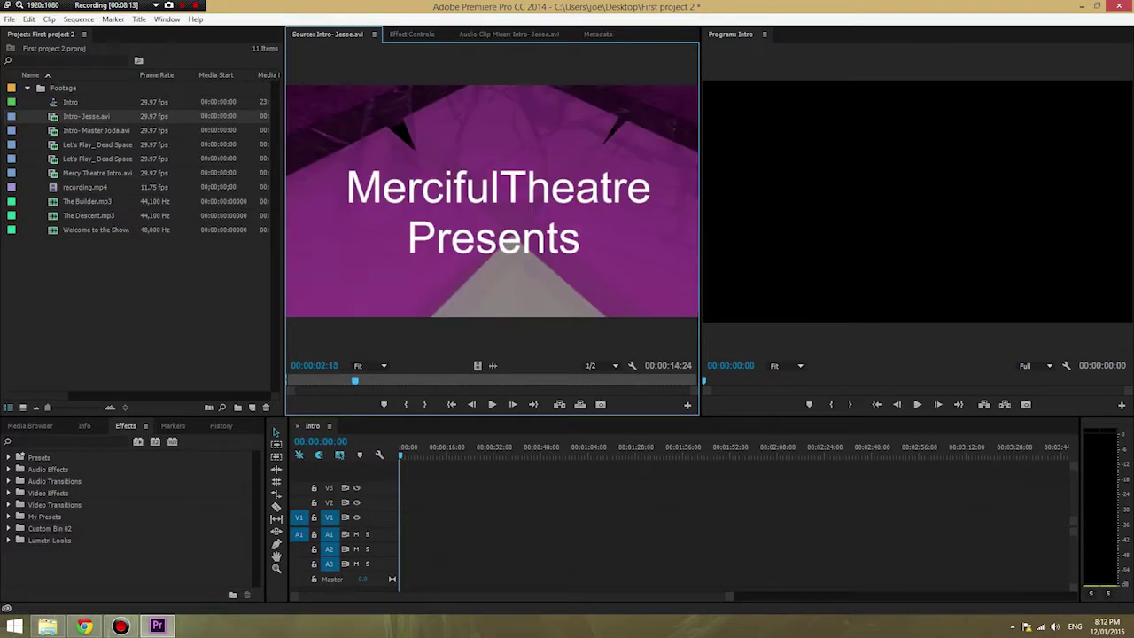
Shuttle the intro clip forward and backward at different speeds in the Source monitor, ending at its first frame
key("space")
key("l")
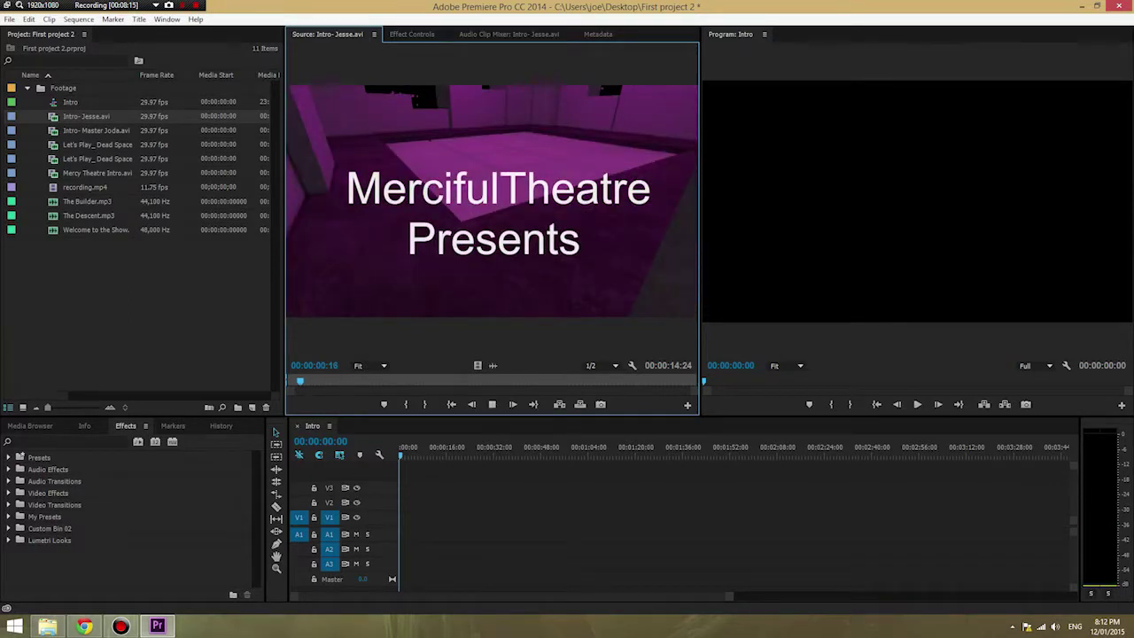
key("j")
key("space")
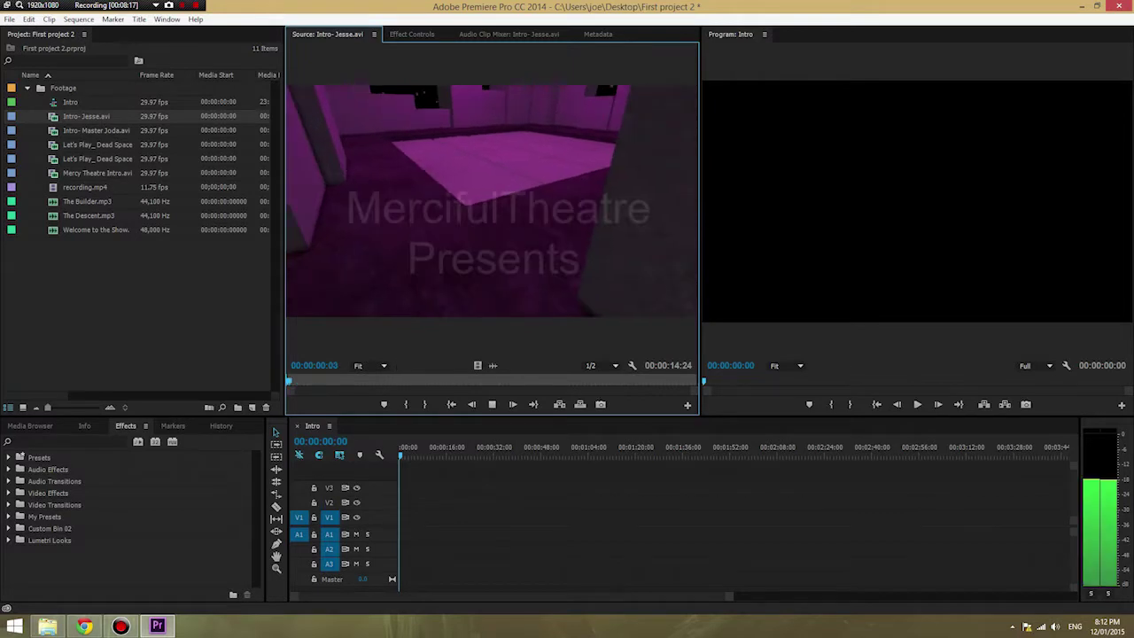
key("j")
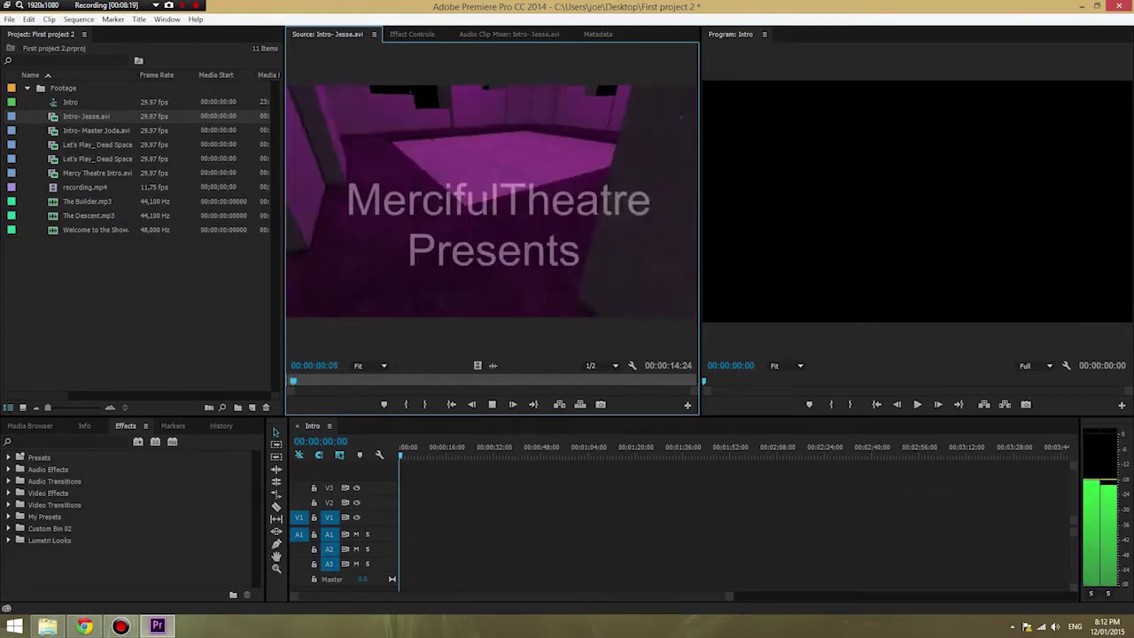
key("k")
key("l")
key("l")
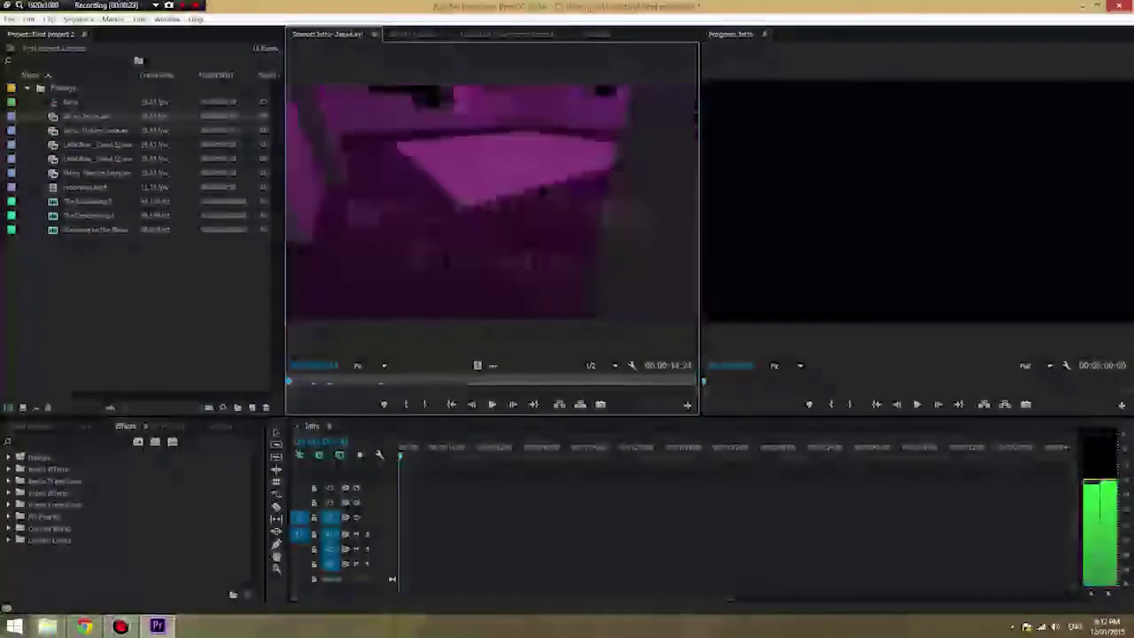
key("j")
key("j")
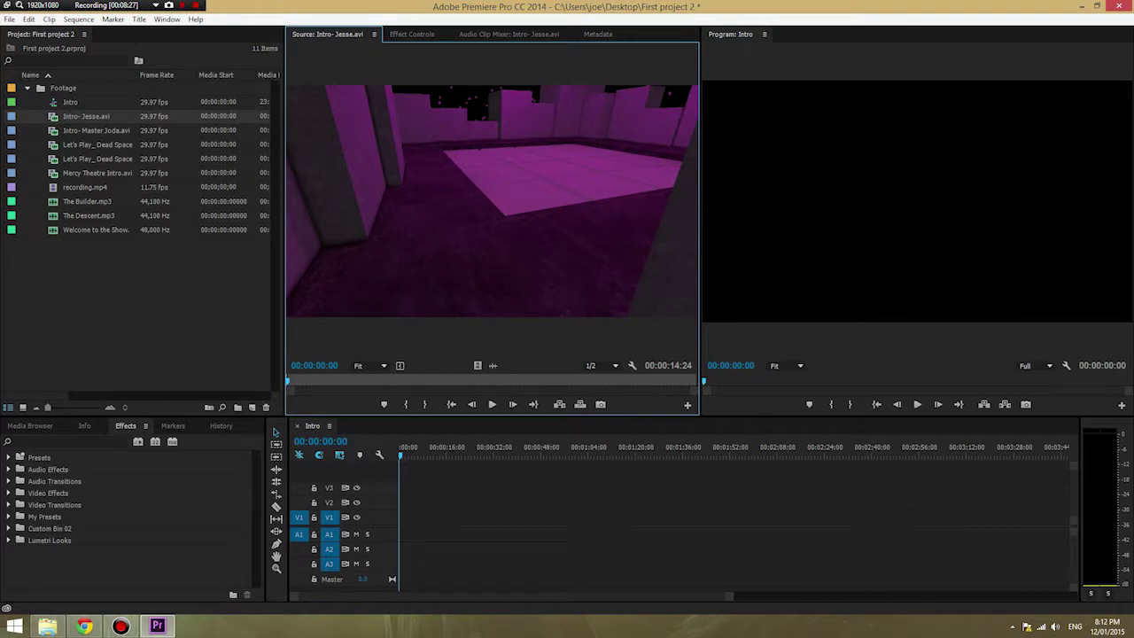
Review the playback resolution options of the Source and Program monitors without changing either
left_click(599, 365)
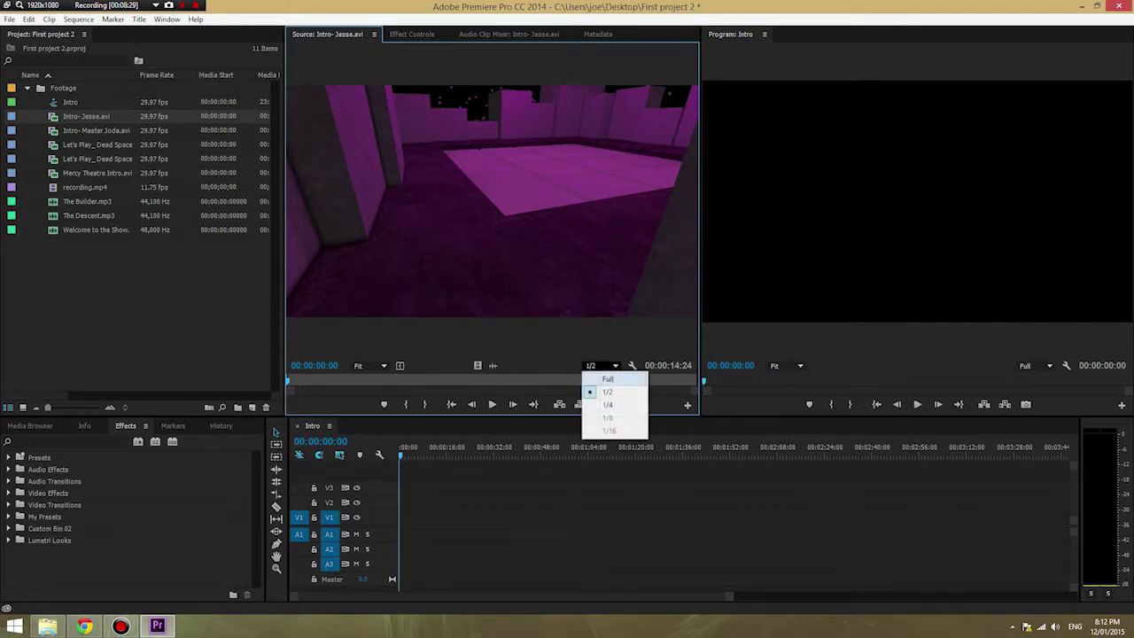
key("Escape")
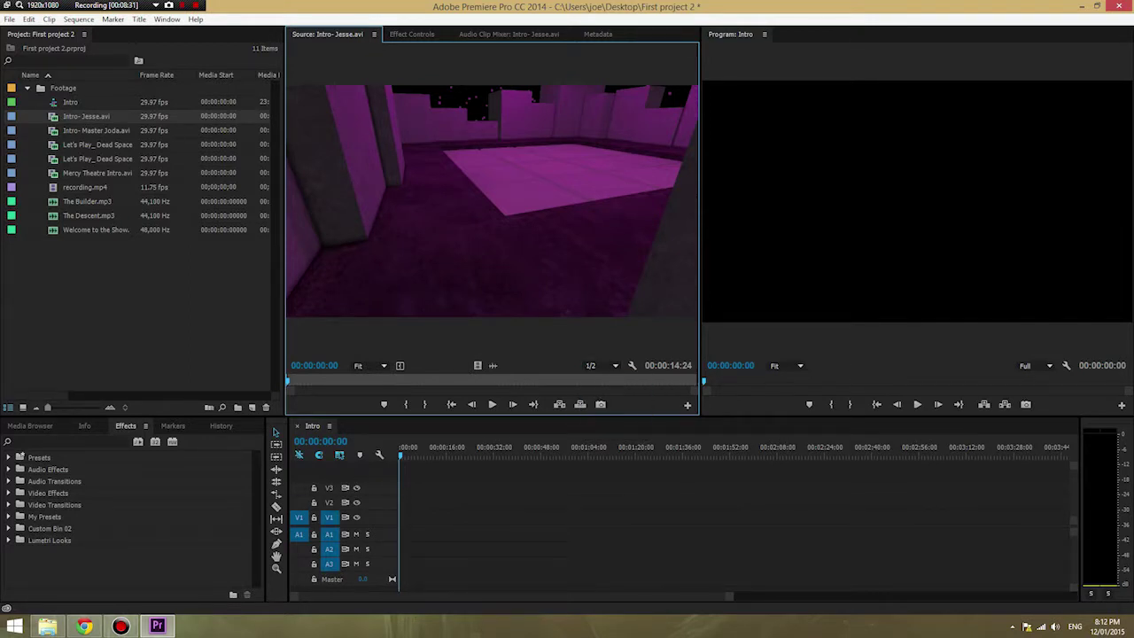
left_click(1037, 365)
key("Escape")
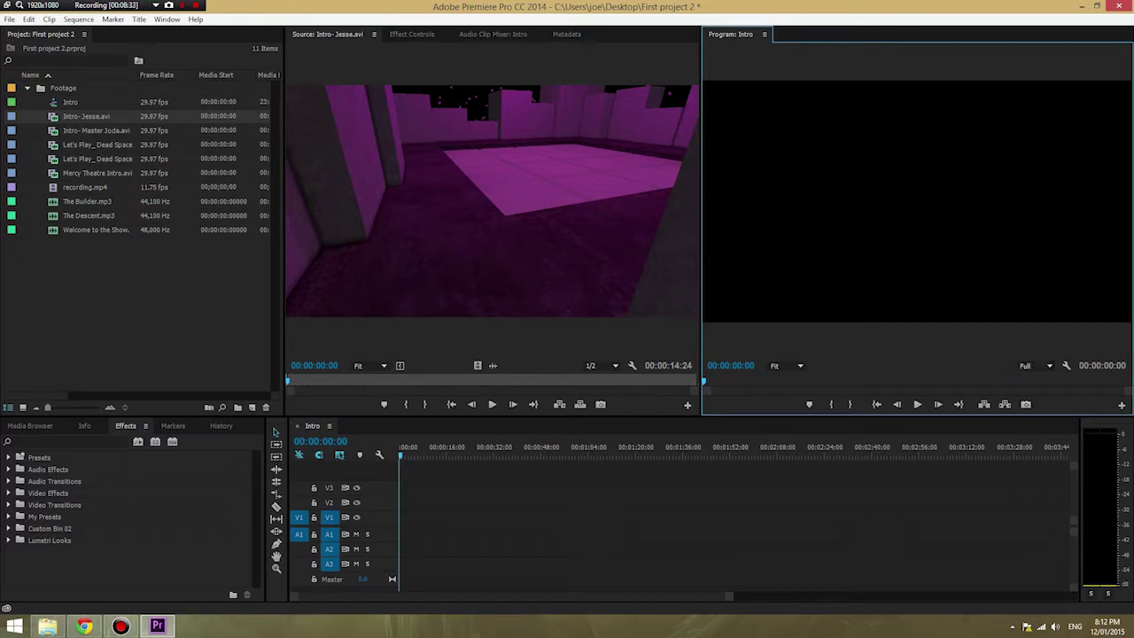
Make the Source monitor active, play the intro clip past the SimplyJay title, and return to its start
key("shift+2")
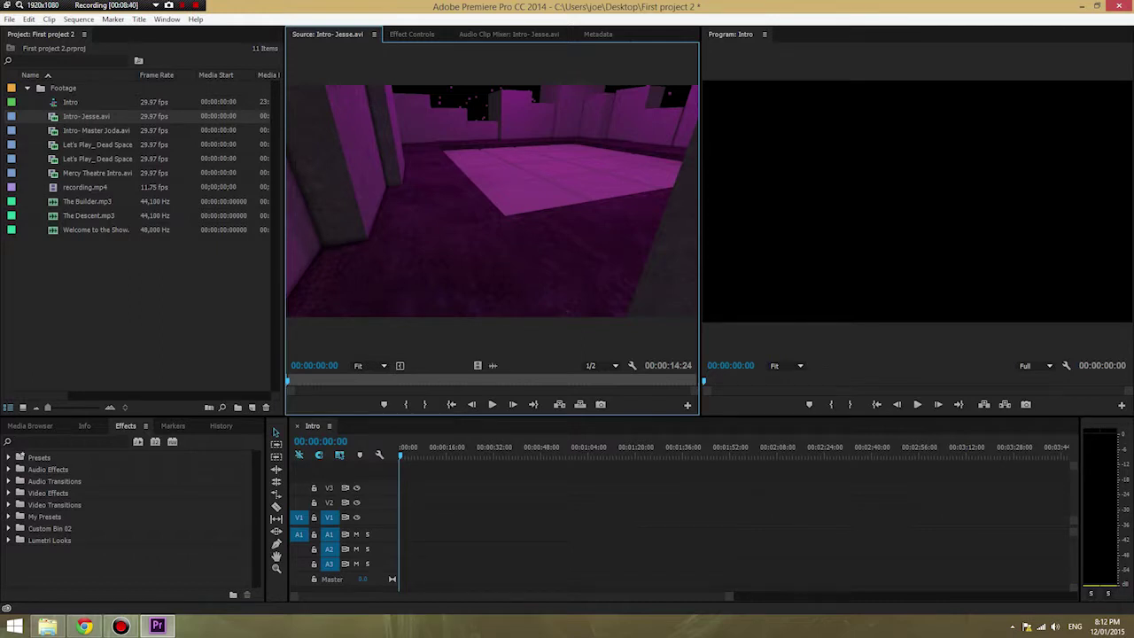
key("space")
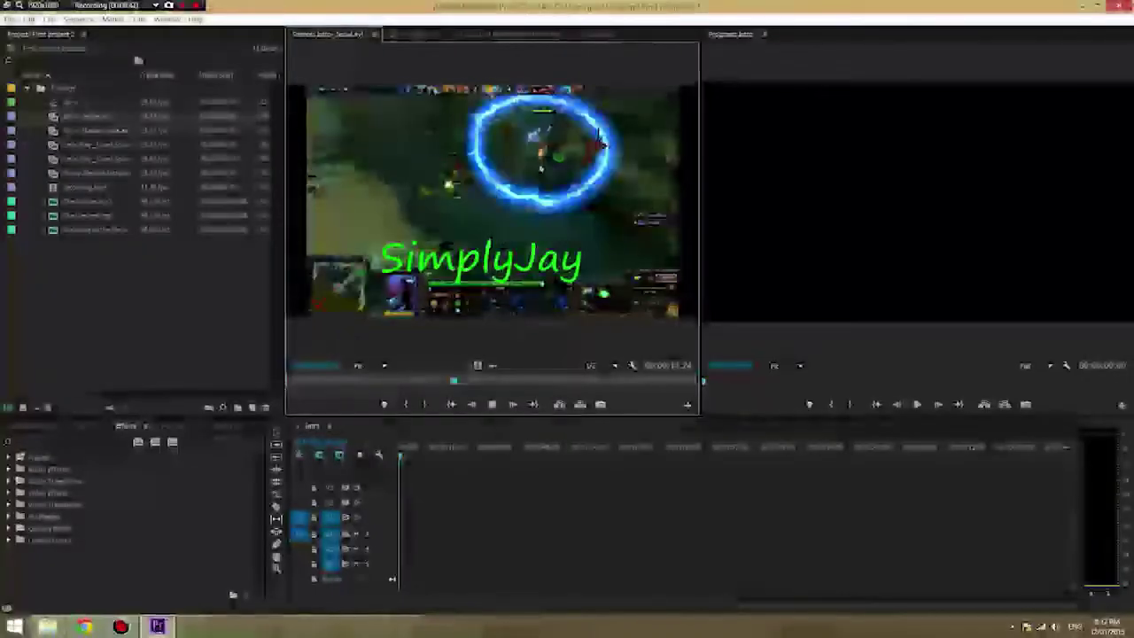
key("space")
key("Home")
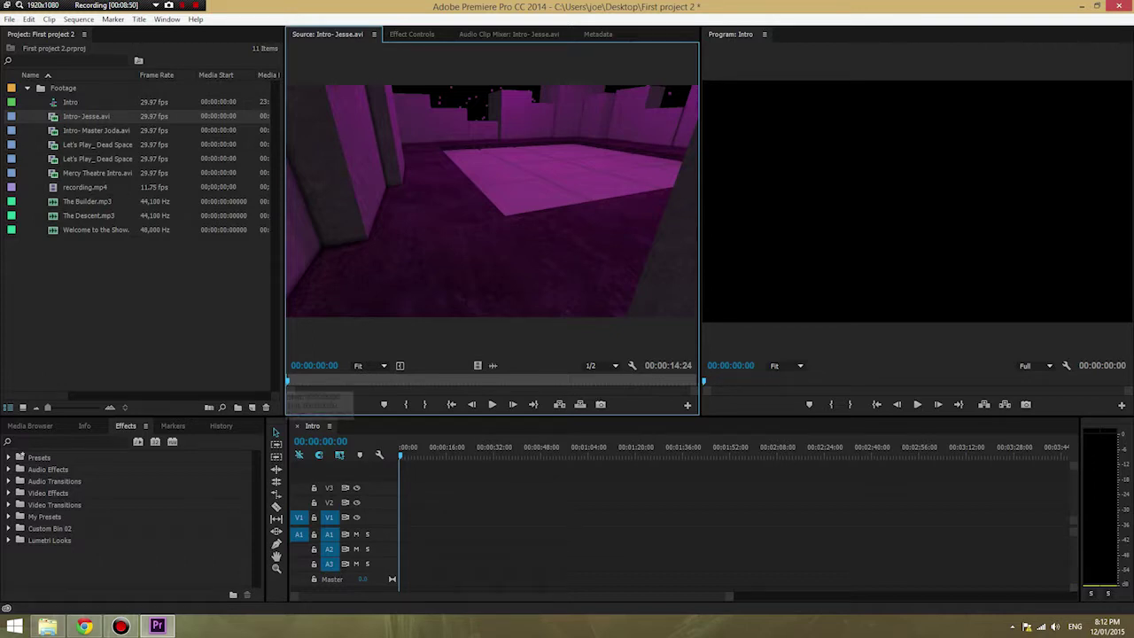
Step to the last frame of the "MercifulTheatre Presents" title and mark the clip's Out point at 00:00:02:18
left_click_drag(287, 381, 290, 381)
key("space")
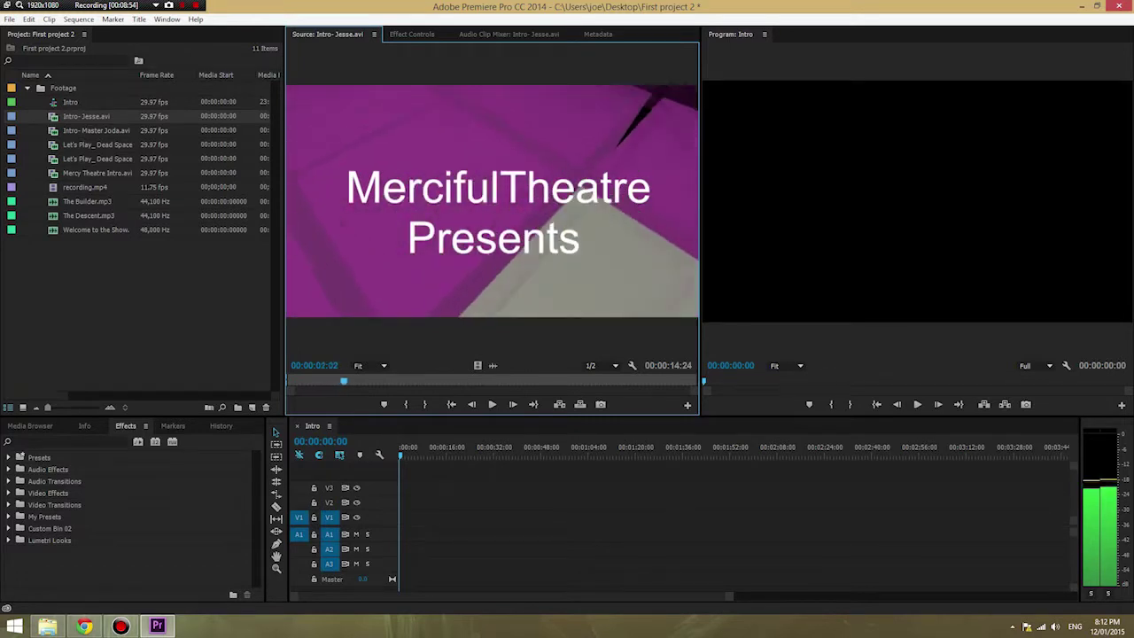
key("Left")
key("Left")
key("Left")
key("Left")
key("Left")
key("Left")
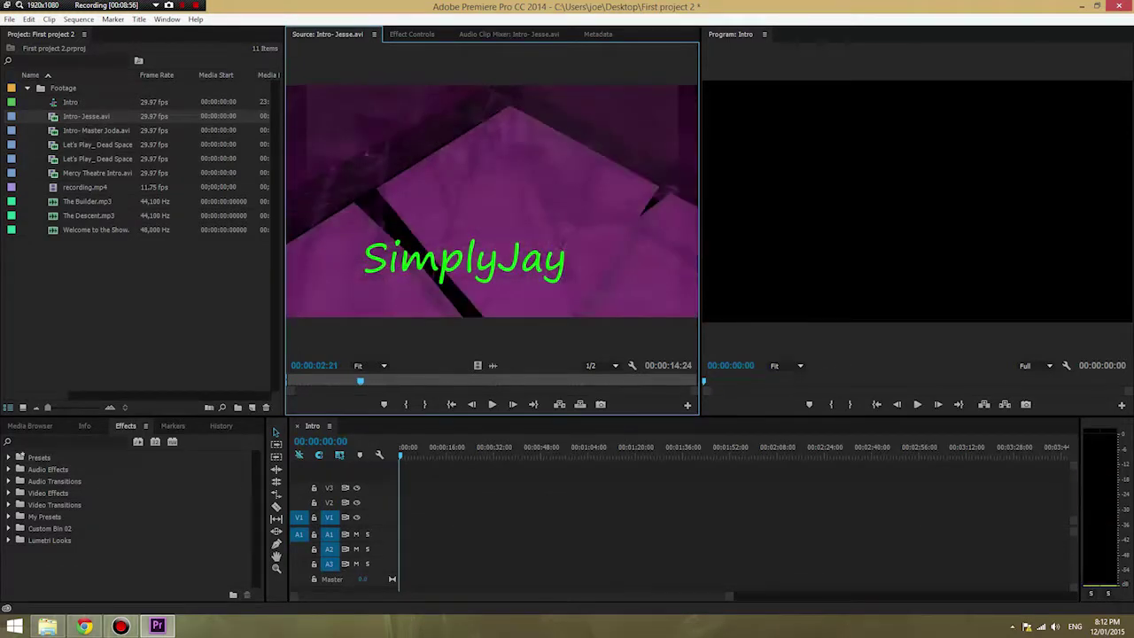
key("Right")
key("Right")
key("Left")
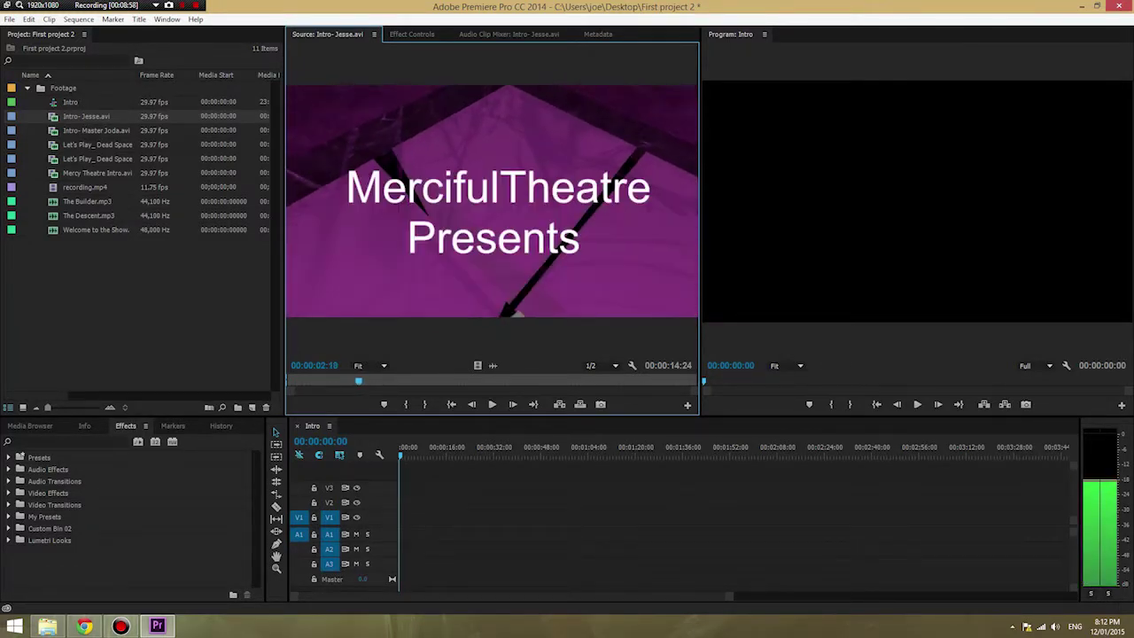
key("o")
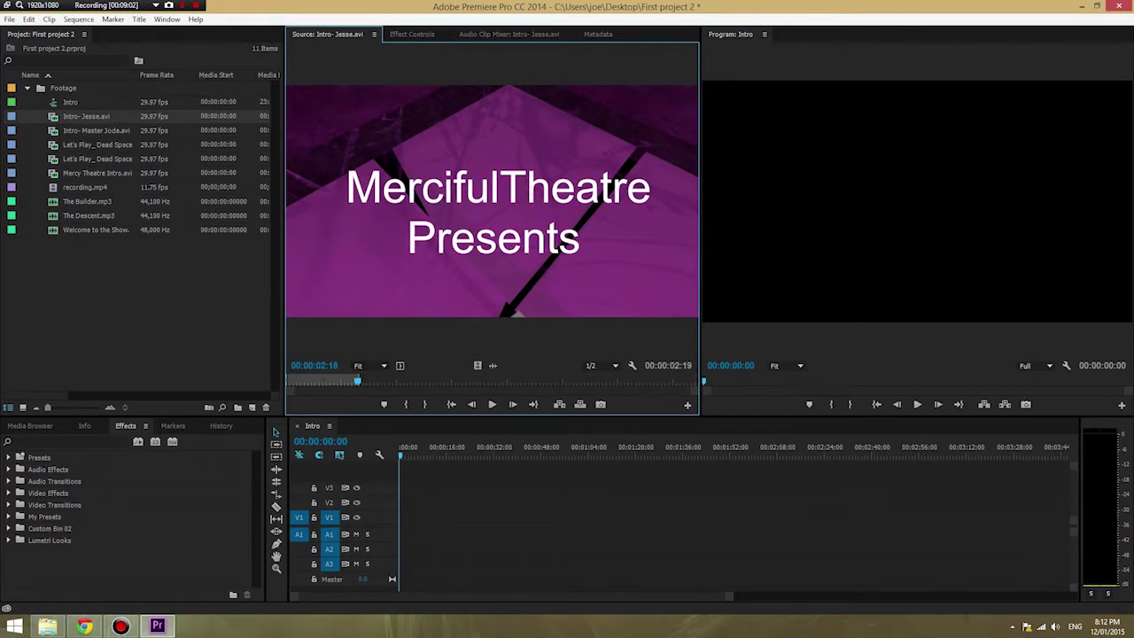
Try placing the marked source segment on tracks V1 and A1 at the start of the Intro sequence, and delete it again
left_click_drag(492, 204, 403, 523)
left_click_drag(523, 504, 399, 554)
key("Delete")
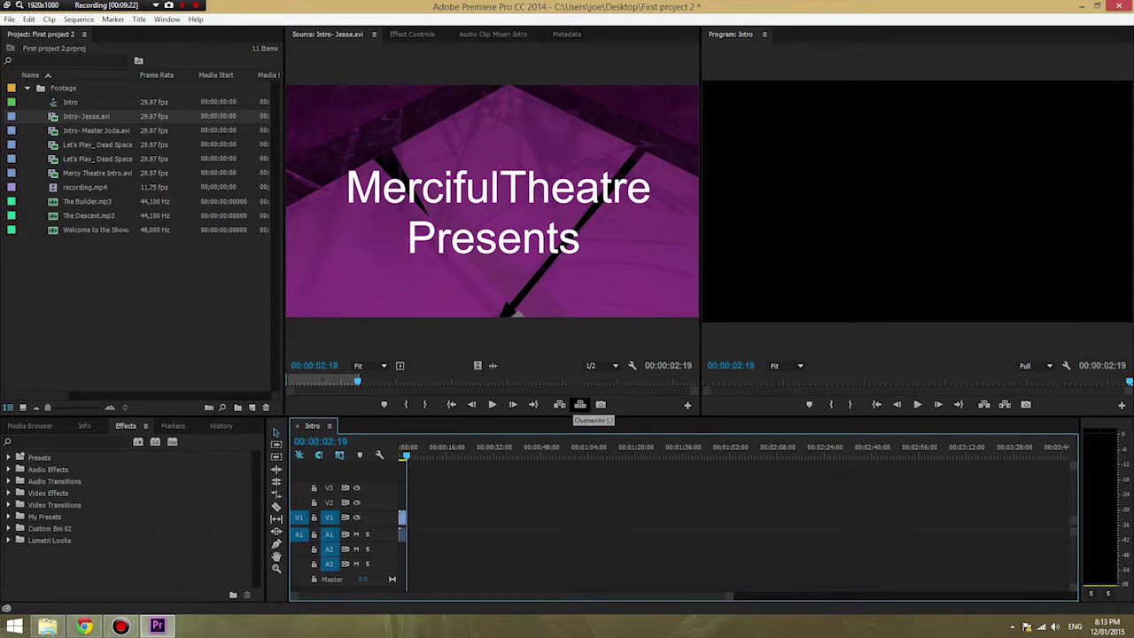
Try an Overwrite edit of the marked segment into the Intro sequence, delete the result, and reactivate the Source monitor
left_click(581, 404)
left_click_drag(433, 489, 400, 544)
key("Delete")
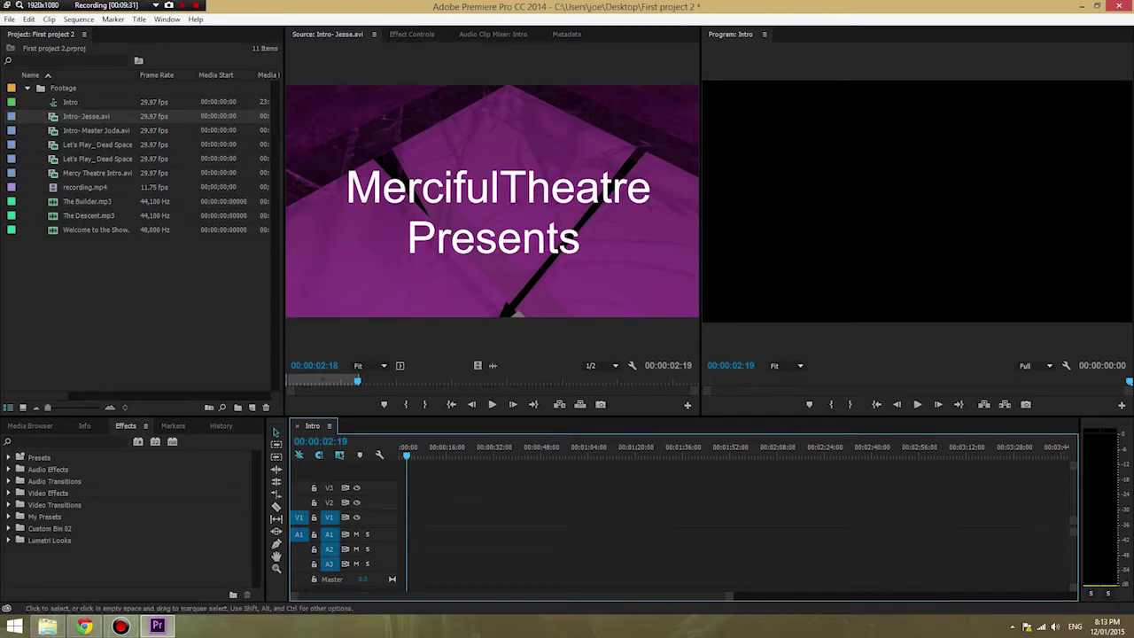
left_click(492, 213)
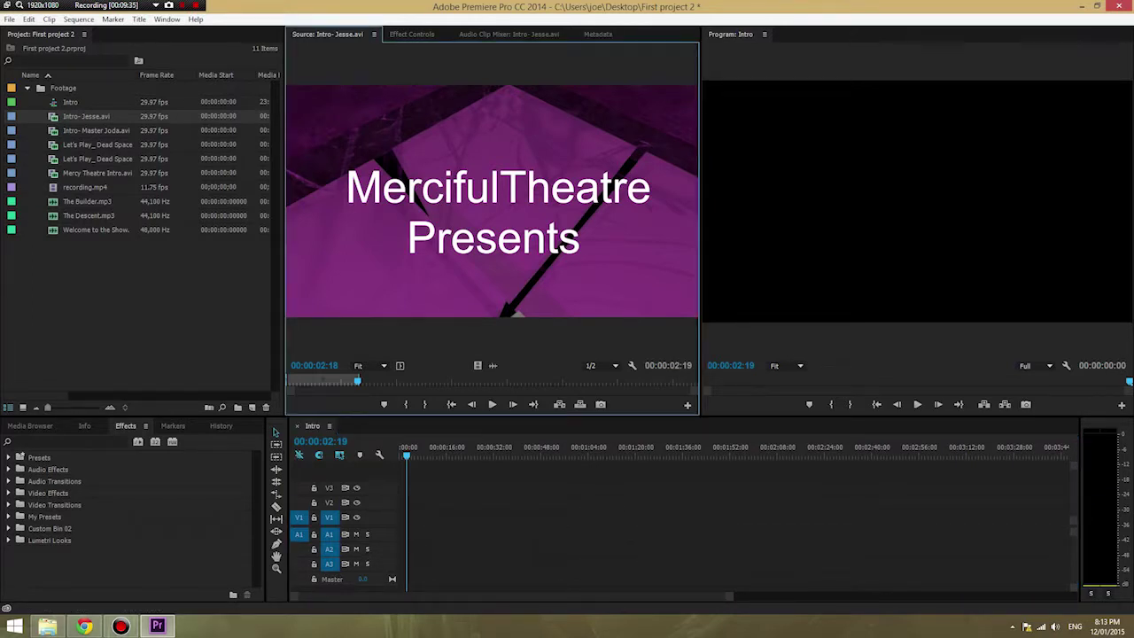
Insert four successive segments of Intro- Jesse.avi into the Intro sequence, marking new In and Out points before each further insert
key("comma")
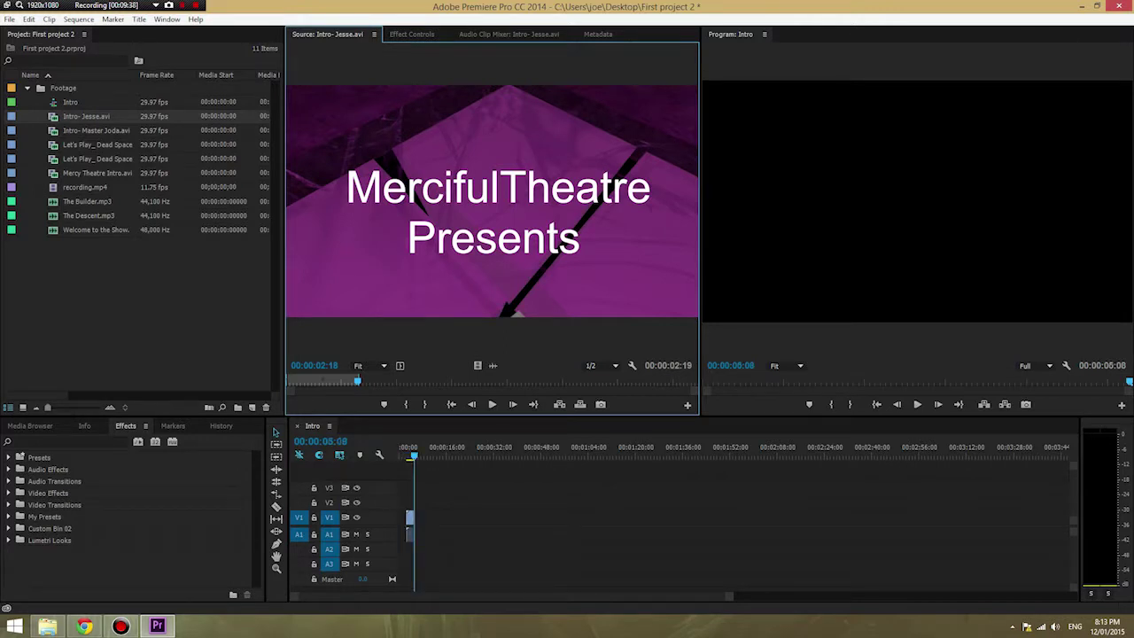
key("i")
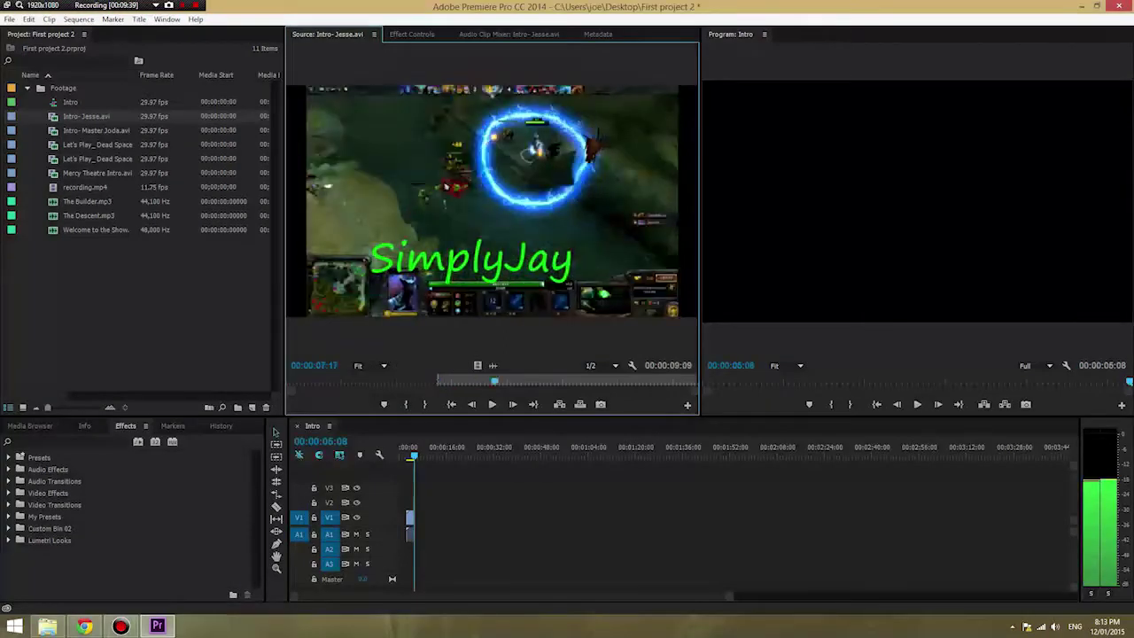
key("o")
key("comma")
key("i")
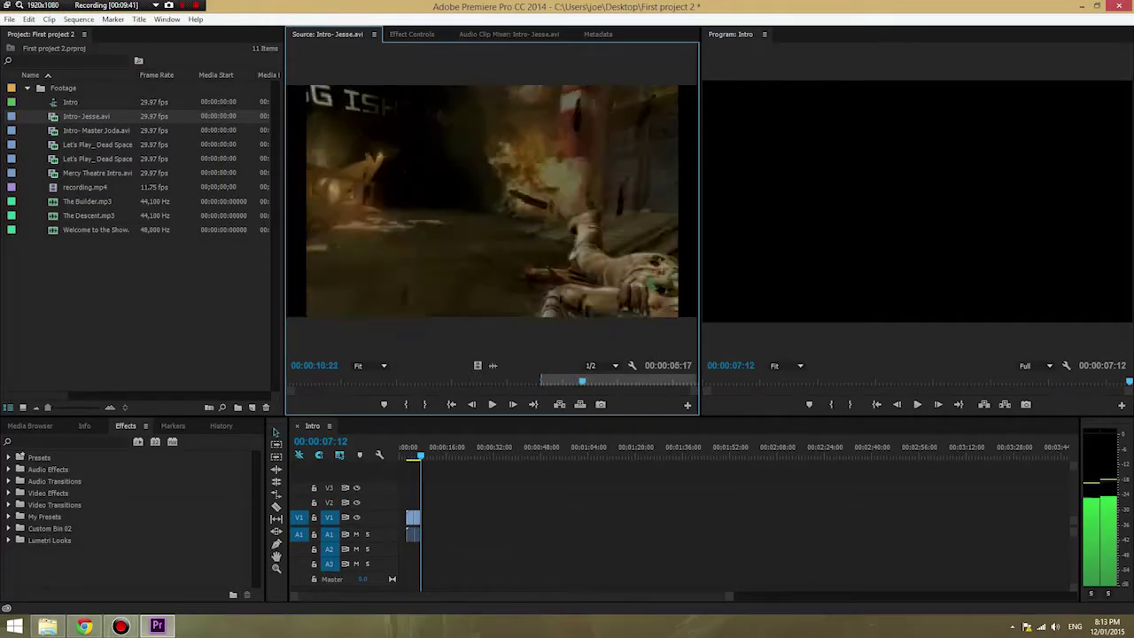
key("o")
key("comma")
key("i")
key("o")
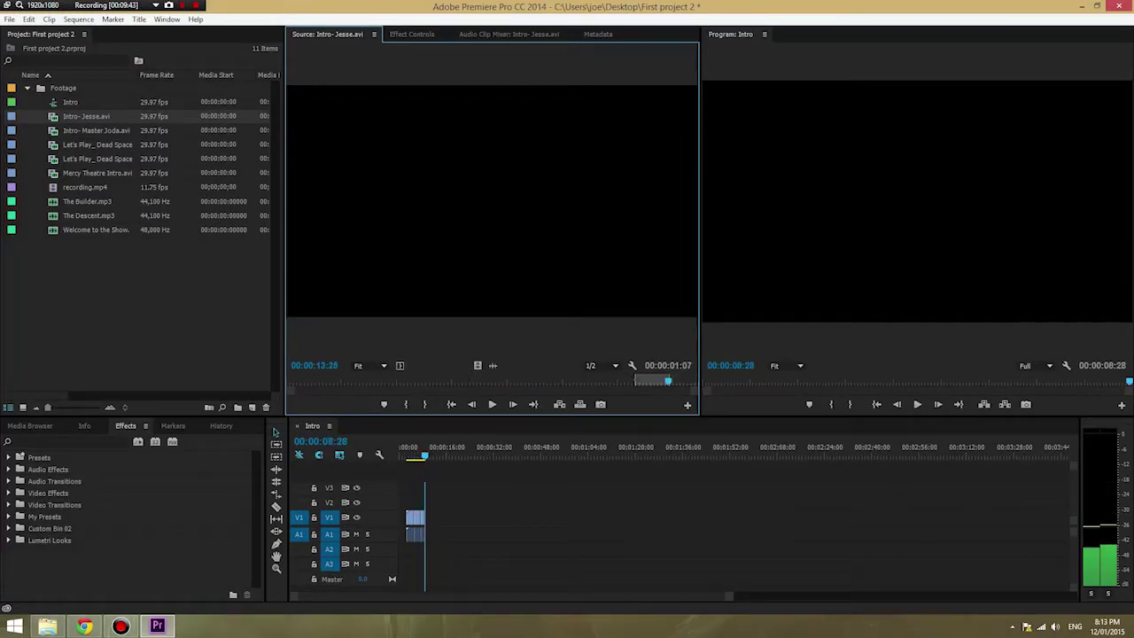
key("comma")
Load Welcome to the Show.mp3 into the Source monitor, shuttle through it, and mark an Out point that leaves a 00:00:16:23 segment
key("shift+1")
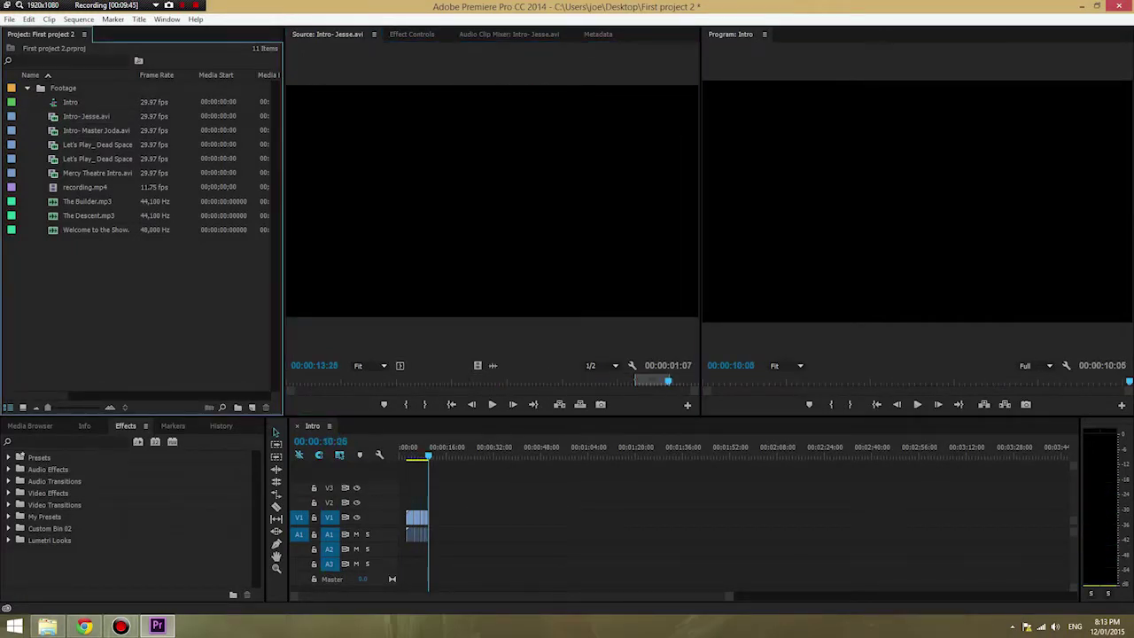
double_click(96, 229)
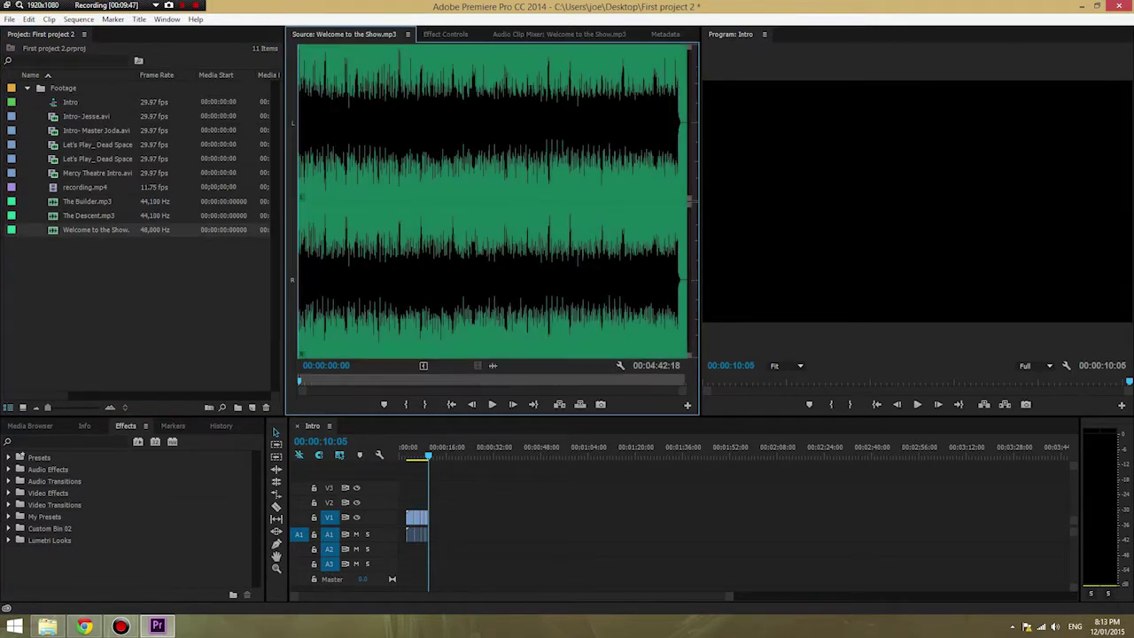
key("l")
key("l")
key("l")
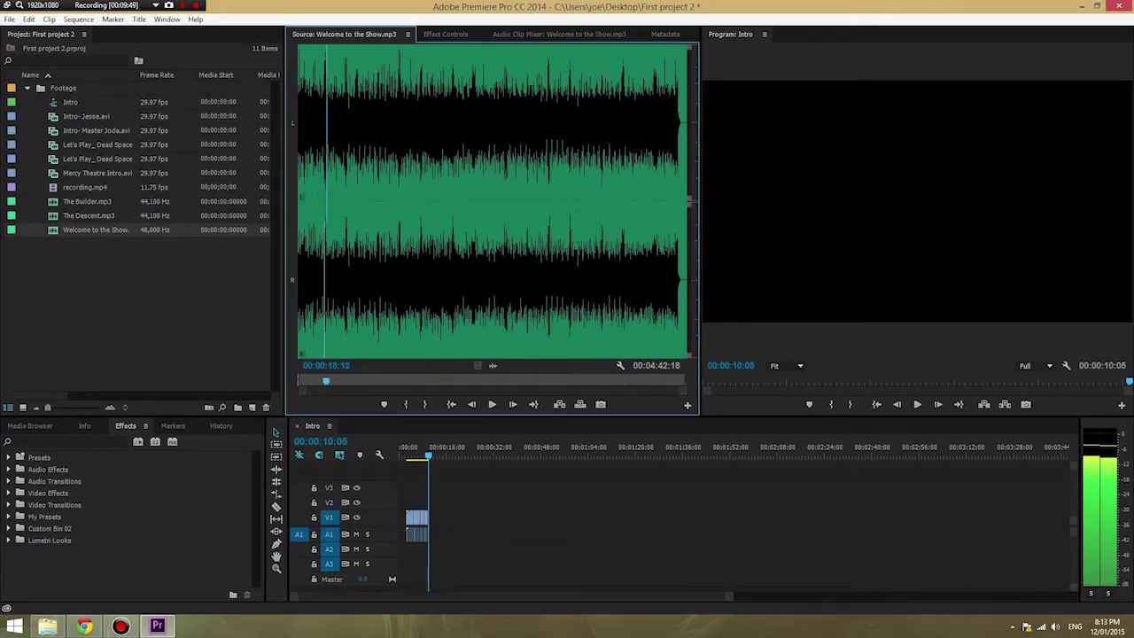
key("j")
key("j")
key("j")
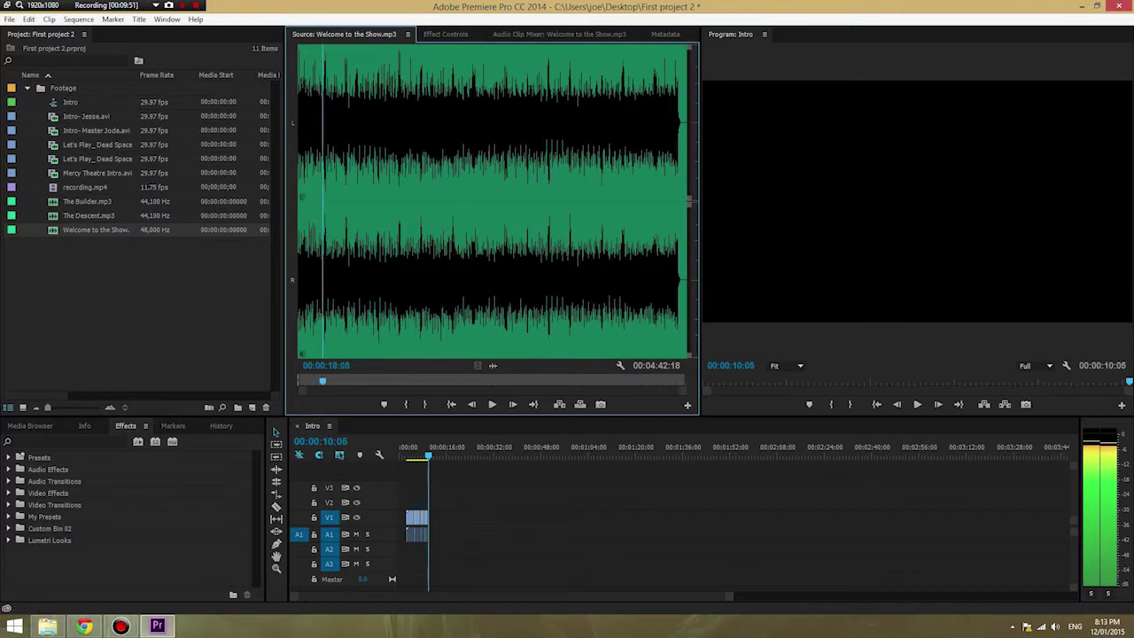
key("k")
key("o")
left_click_drag(441, 381, 308, 381)
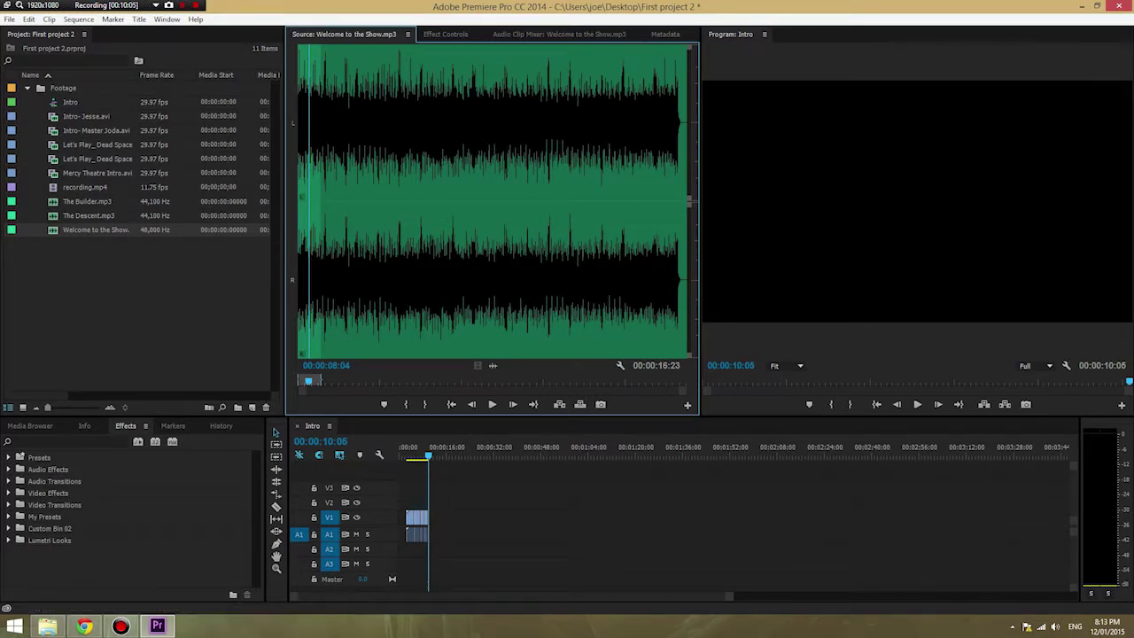
Place the marked music segment on track A2 beneath the inserted clips and play the Intro sequence from near its beginning
left_click_drag(493, 365, 415, 547)
left_click_drag(428, 448, 405, 448)
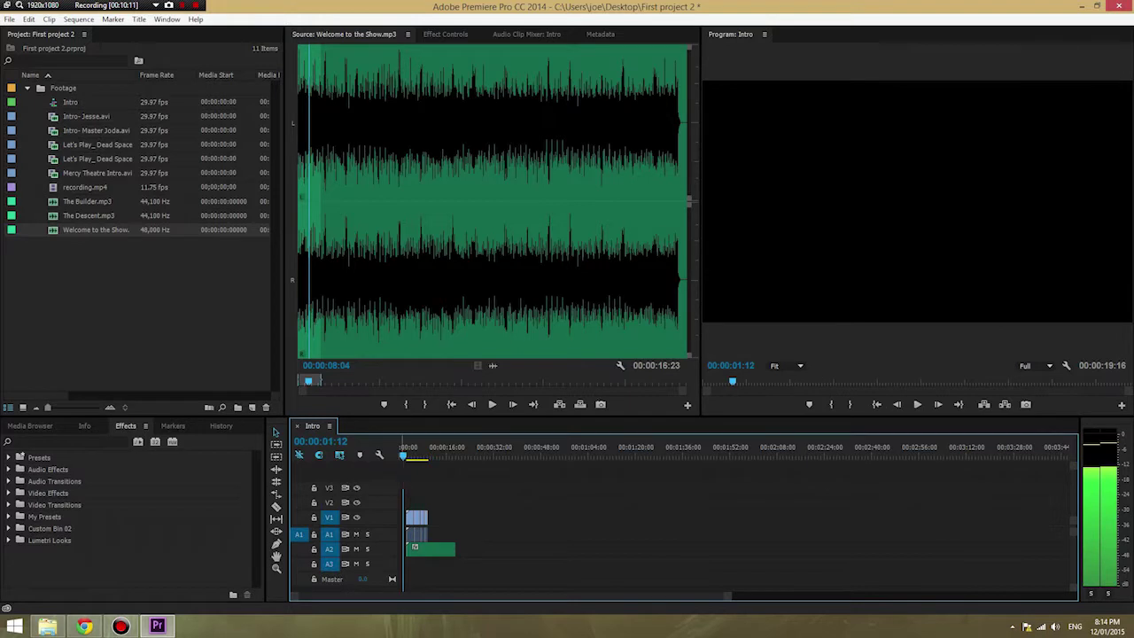
key("space")
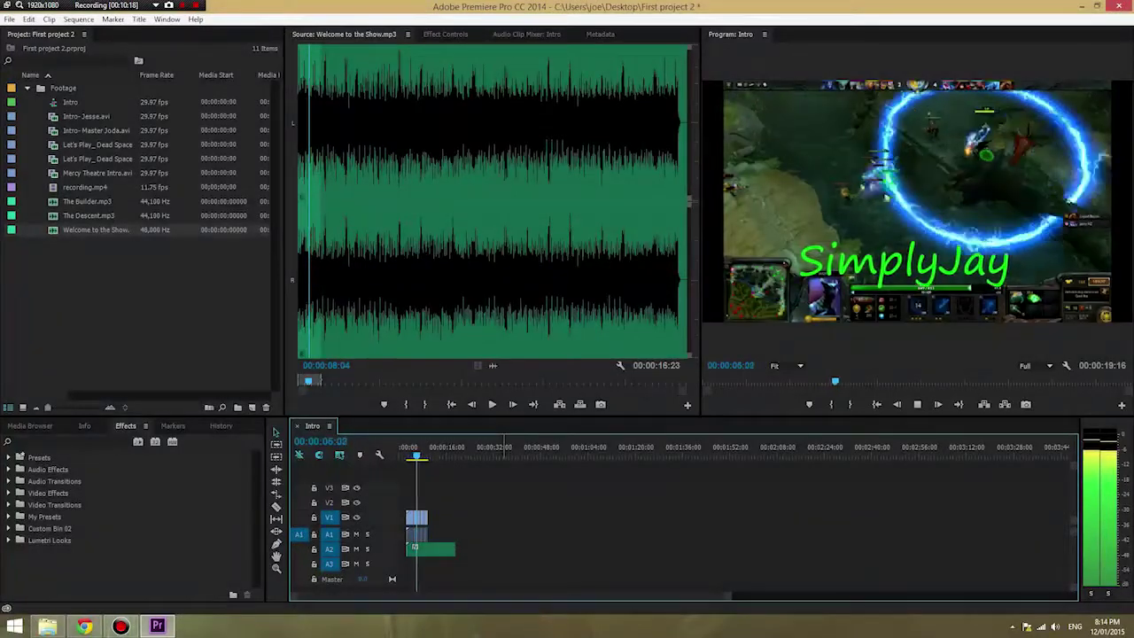
key("space")
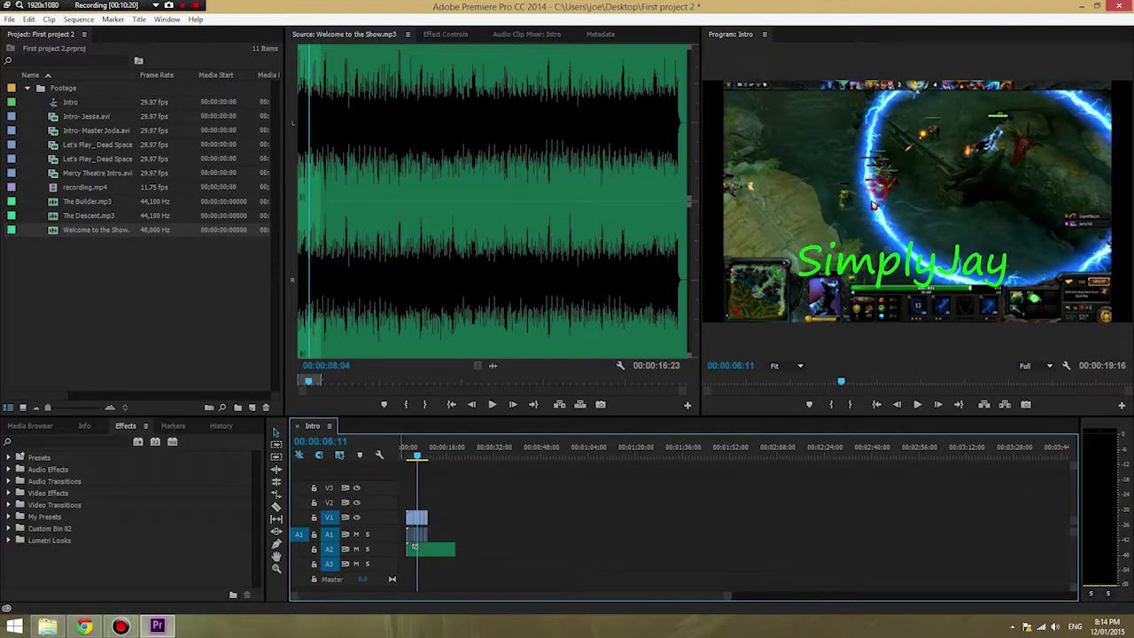
Delete all video and audio clips from the Intro sequence and return to its start
left_click_drag(446, 501, 407, 556)
key("Delete")
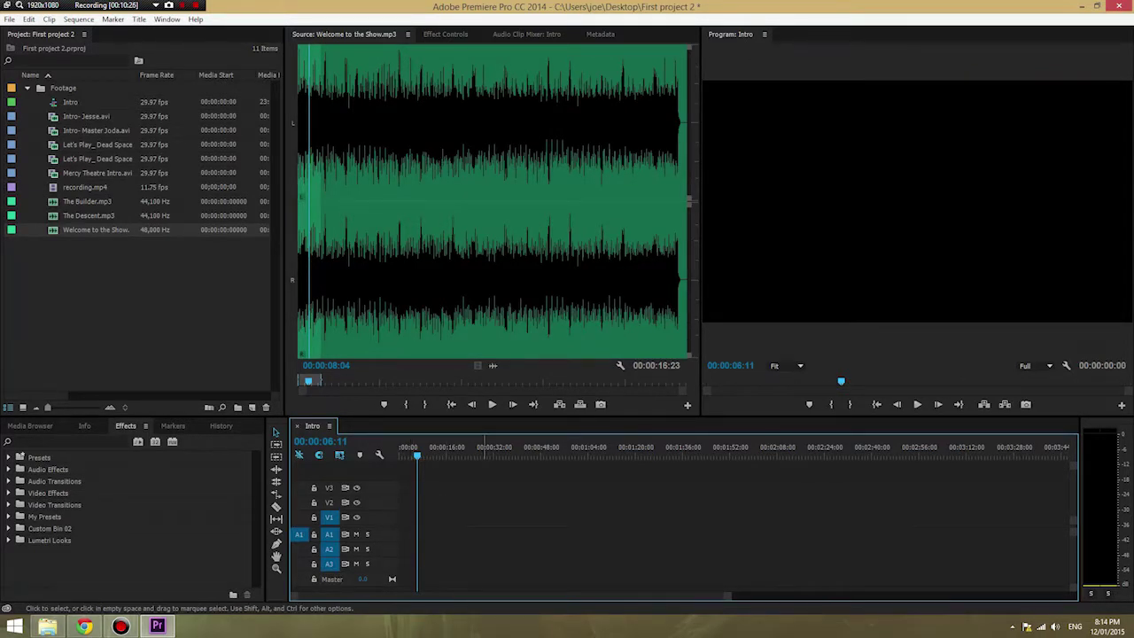
key("Home")
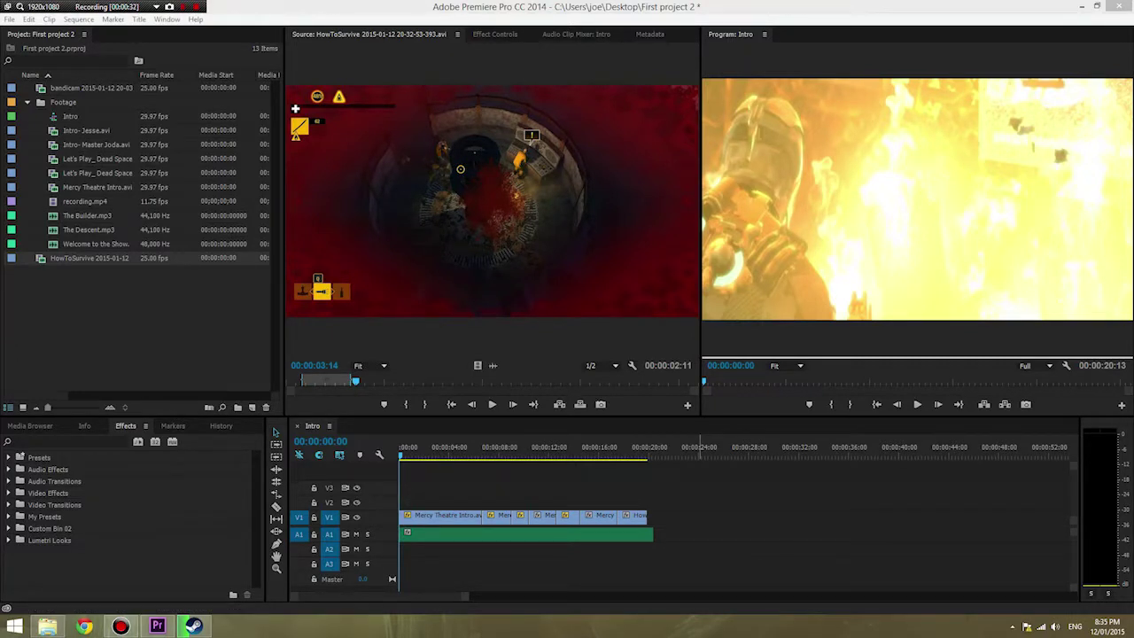
Scrub through the edited Intro sequence, play its final clips from 00:00:13:23, and move the playhead back to 00:00:12:21
left_click(431, 449)
left_click_drag(430, 448, 571, 449)
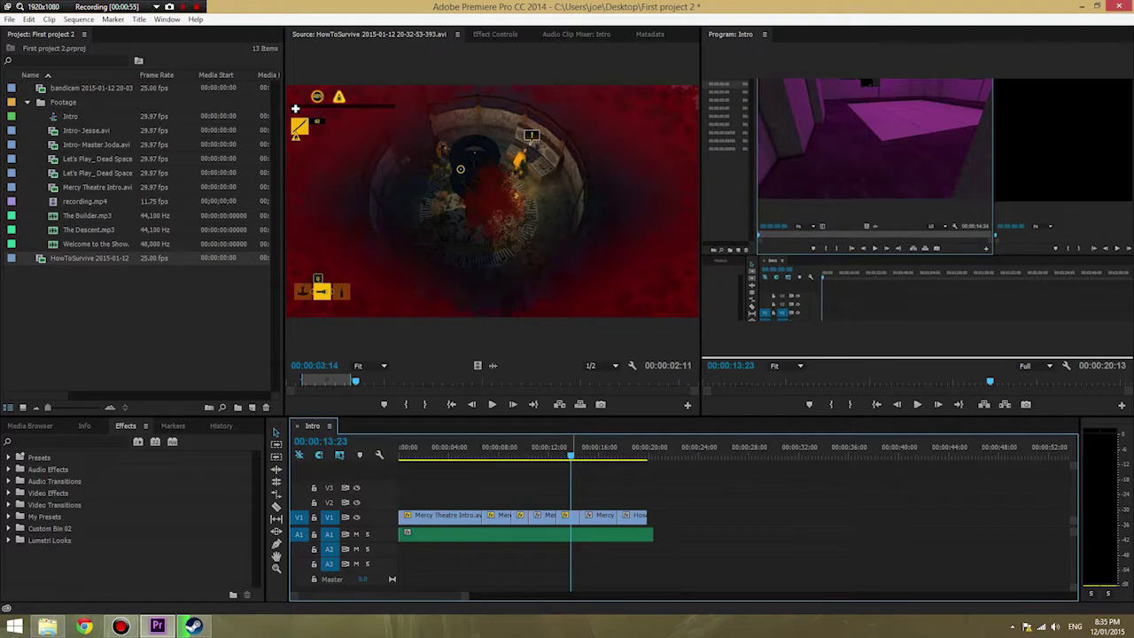
key("space")
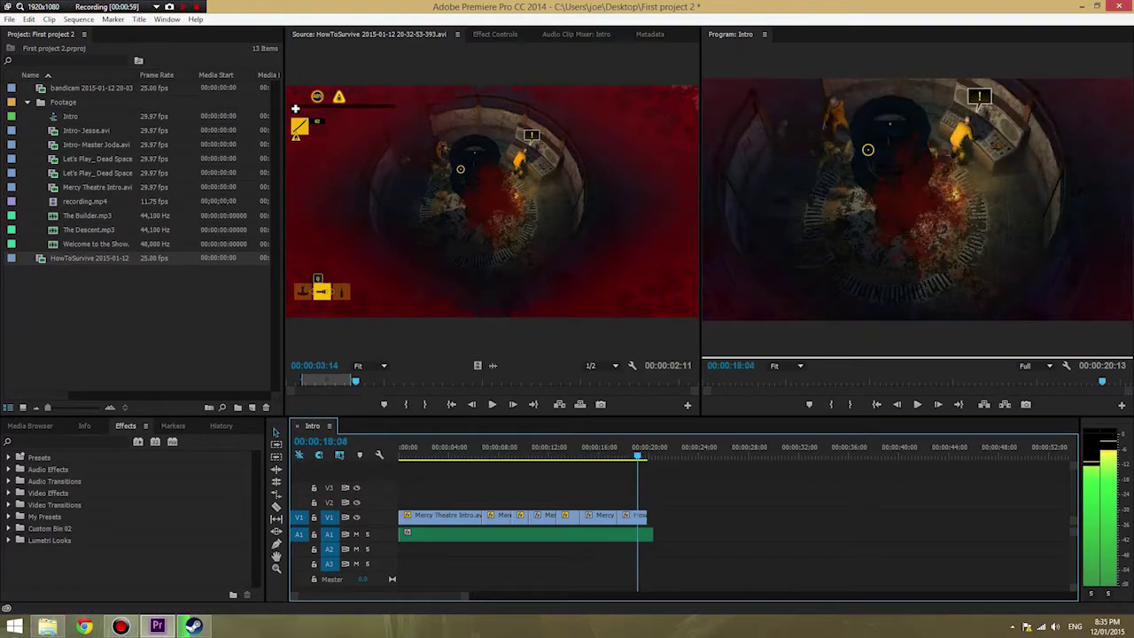
left_click(641, 447)
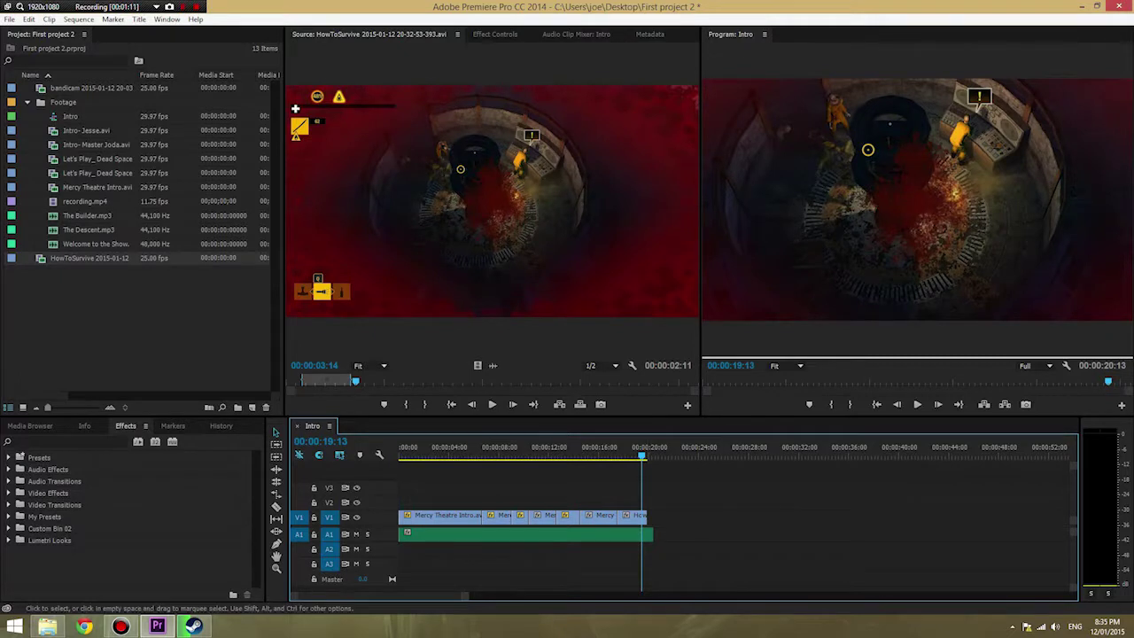
left_click_drag(641, 455, 556, 454)
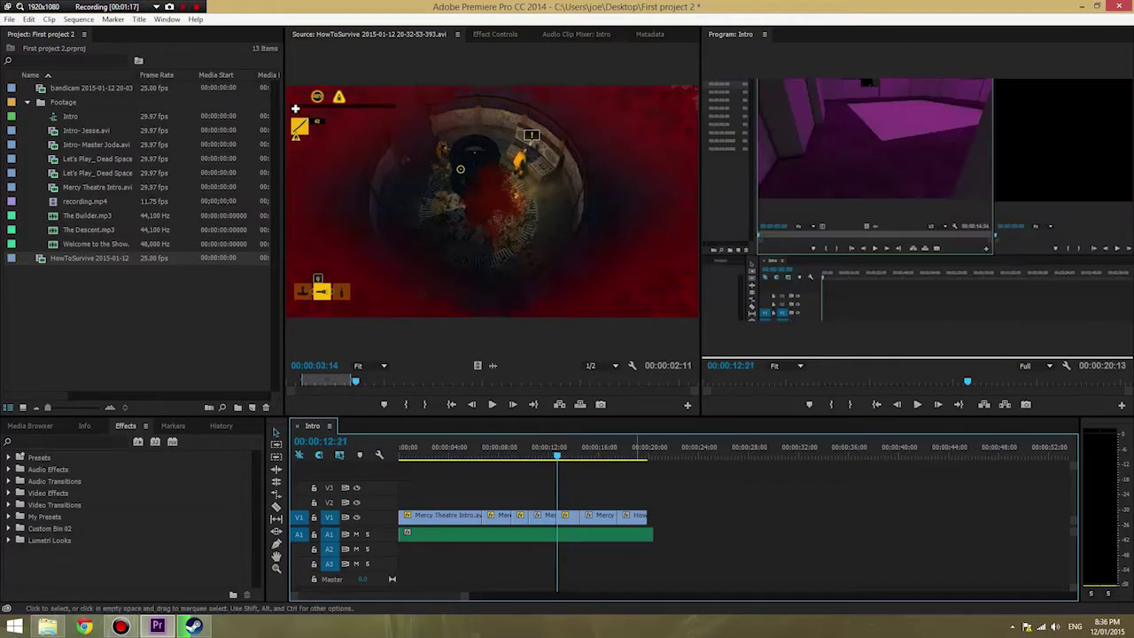
Try changing the speed of the last HowToSurvive clip on track V1 to 200%
right_click(634, 514)
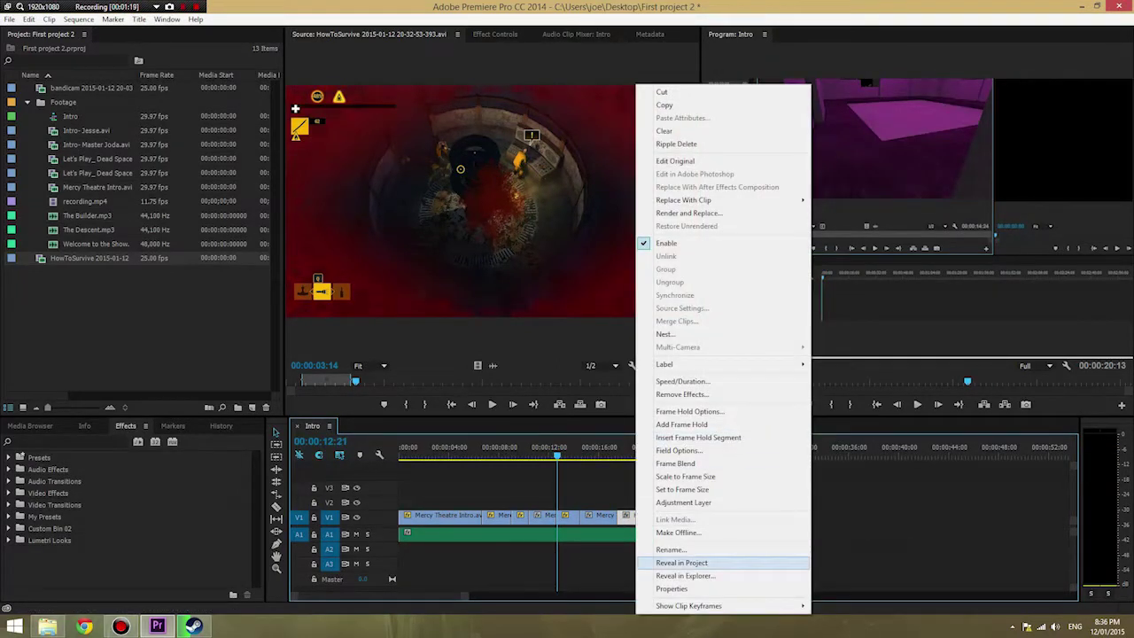
left_click(682, 381)
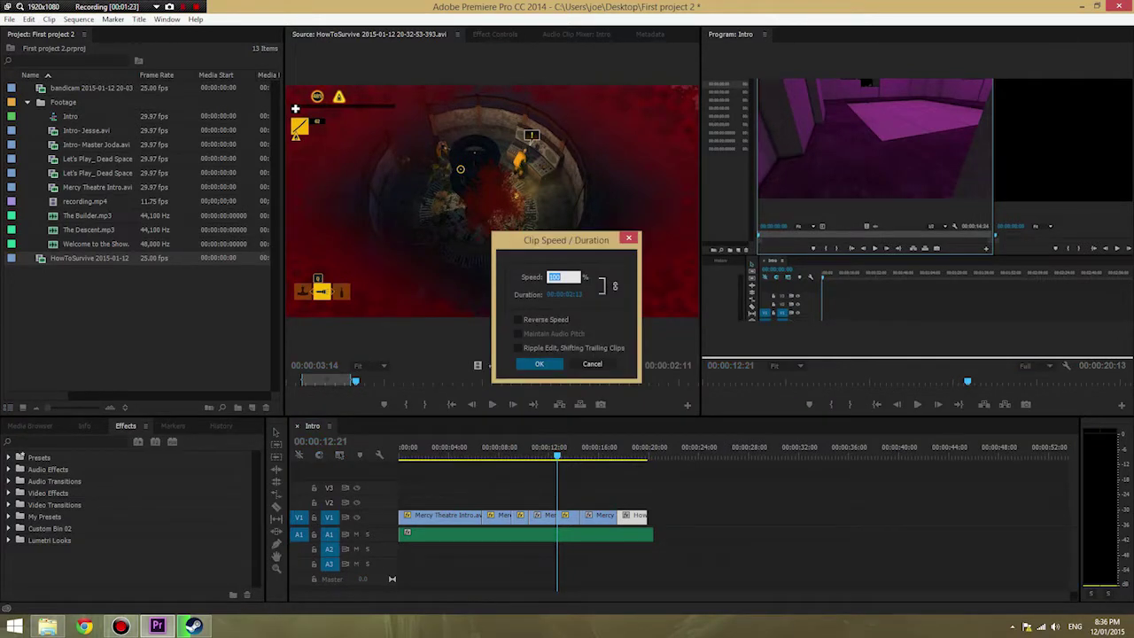
type("200")
key("Return")
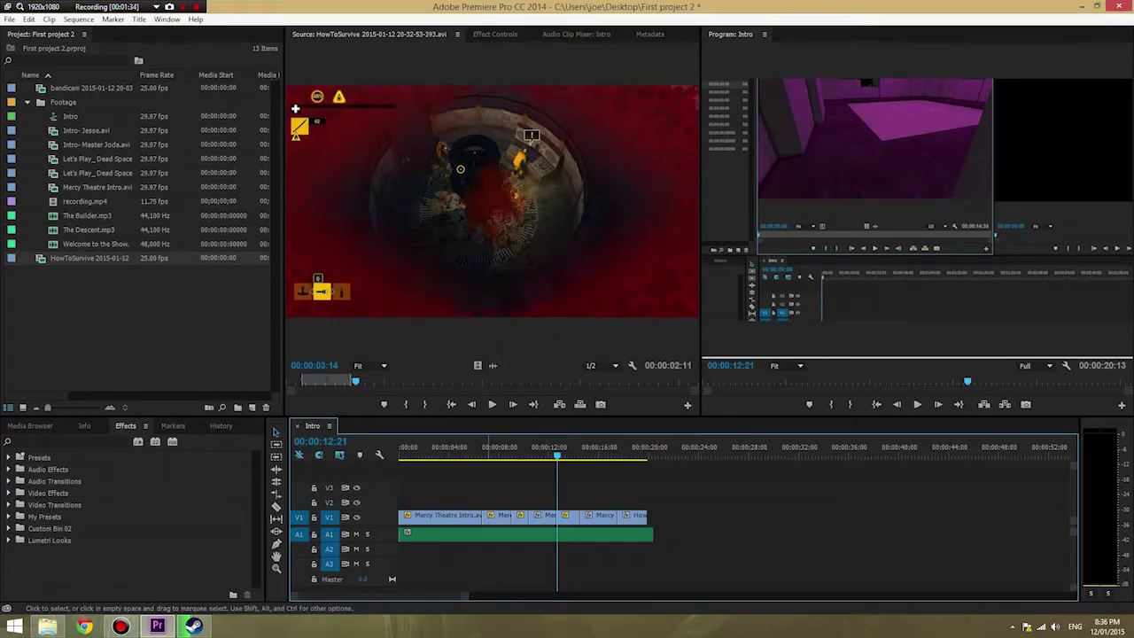
Mute track A1 and play the Intro sequence from the start to about 00:00:10:01
key("Home")
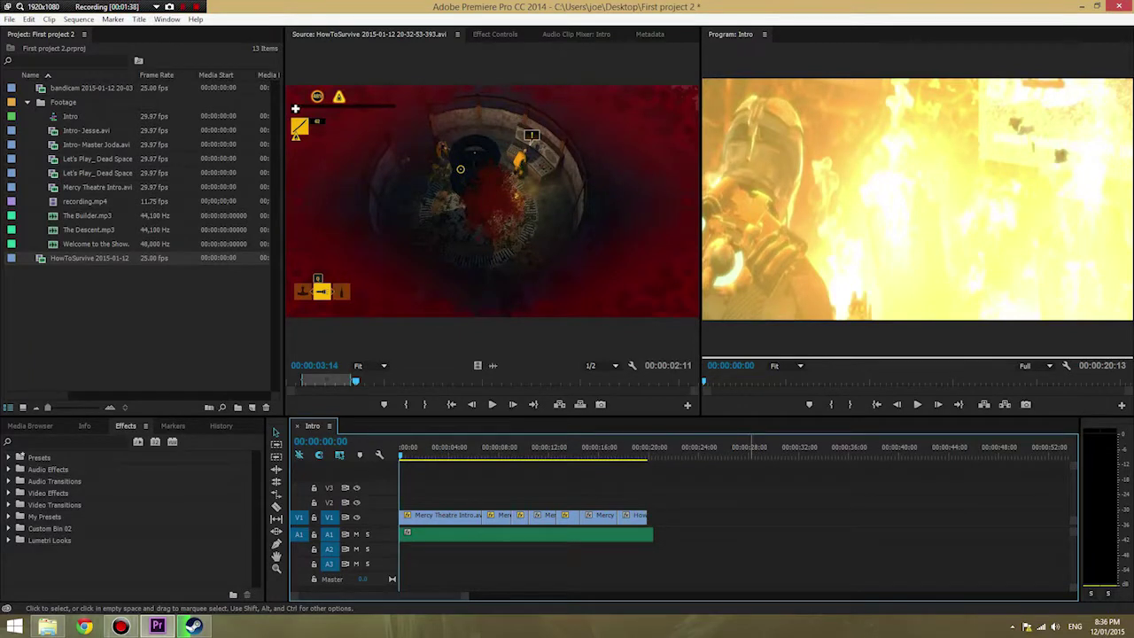
left_click(356, 535)
scroll(531, 532, "down", 5)
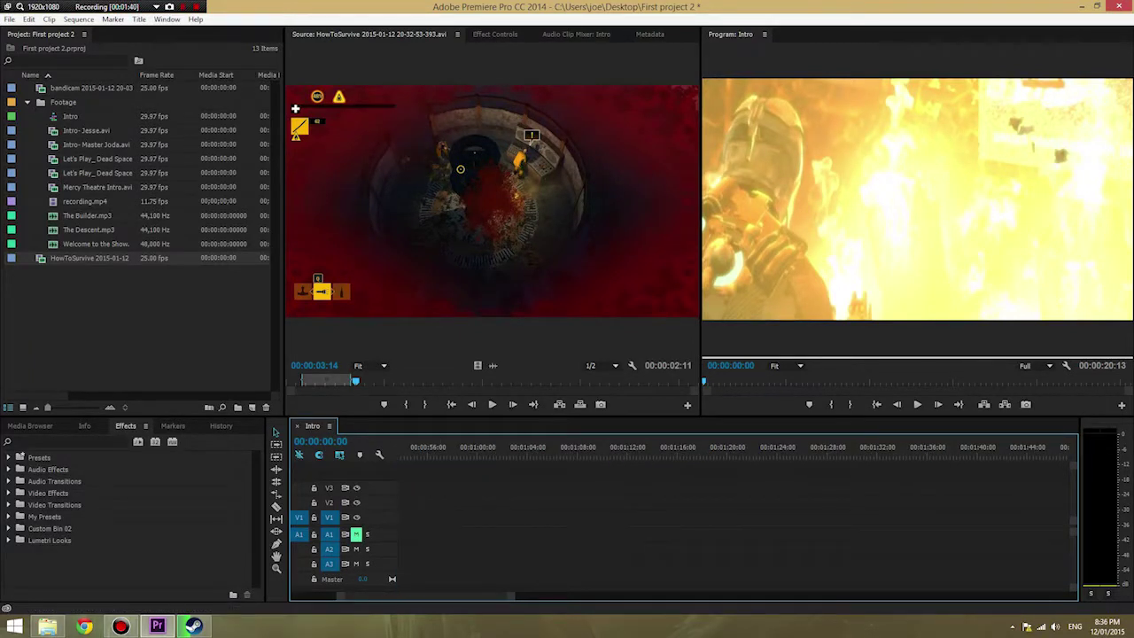
scroll(531, 532, "up", 5)
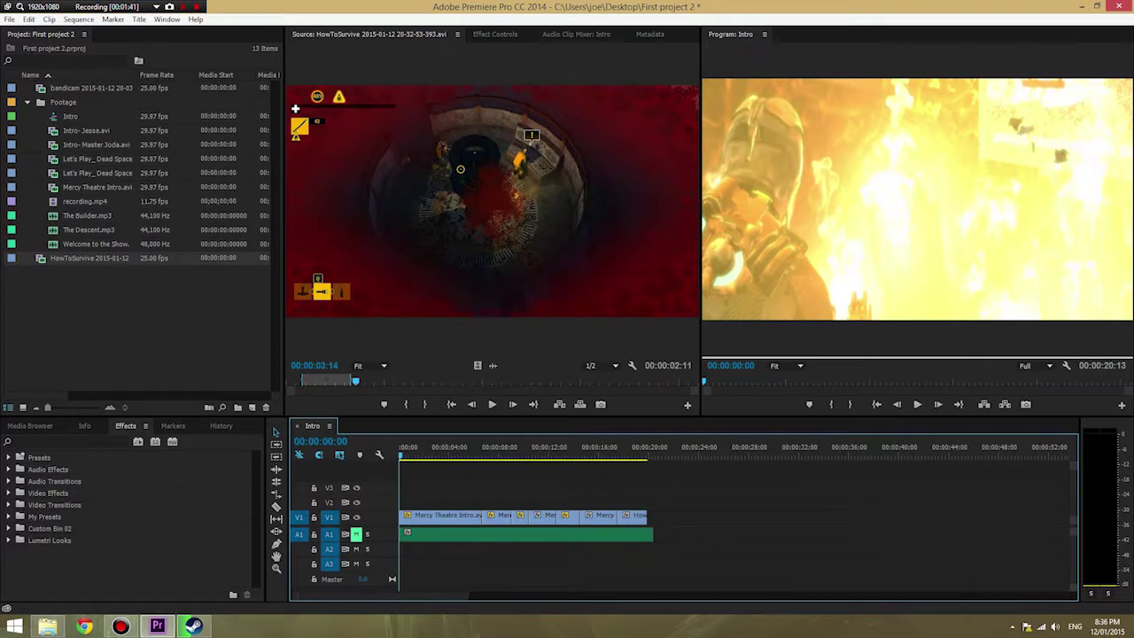
key("space")
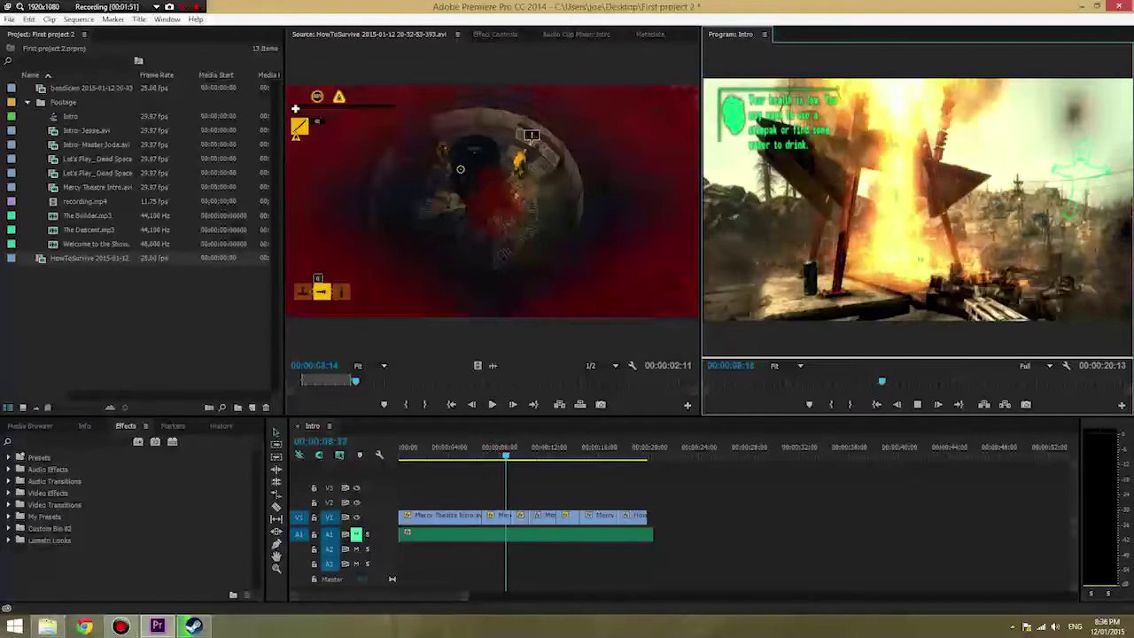
key("space")
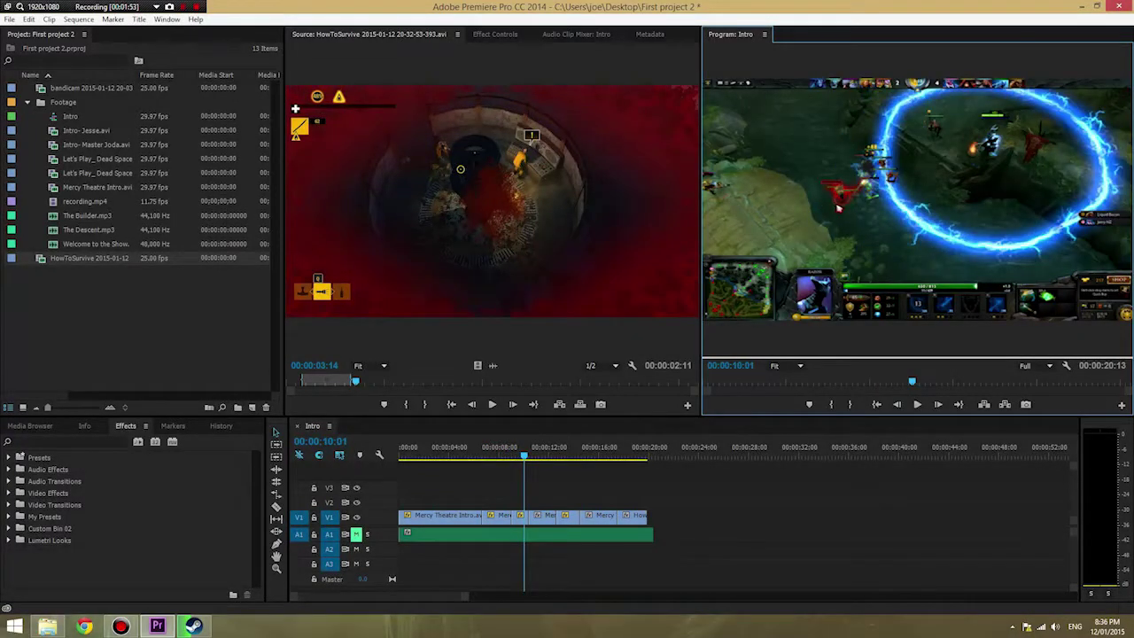
Apply the default transition to the start of the first Mercy Theatre Intro clip at the beginning of the sequence
key("Home")
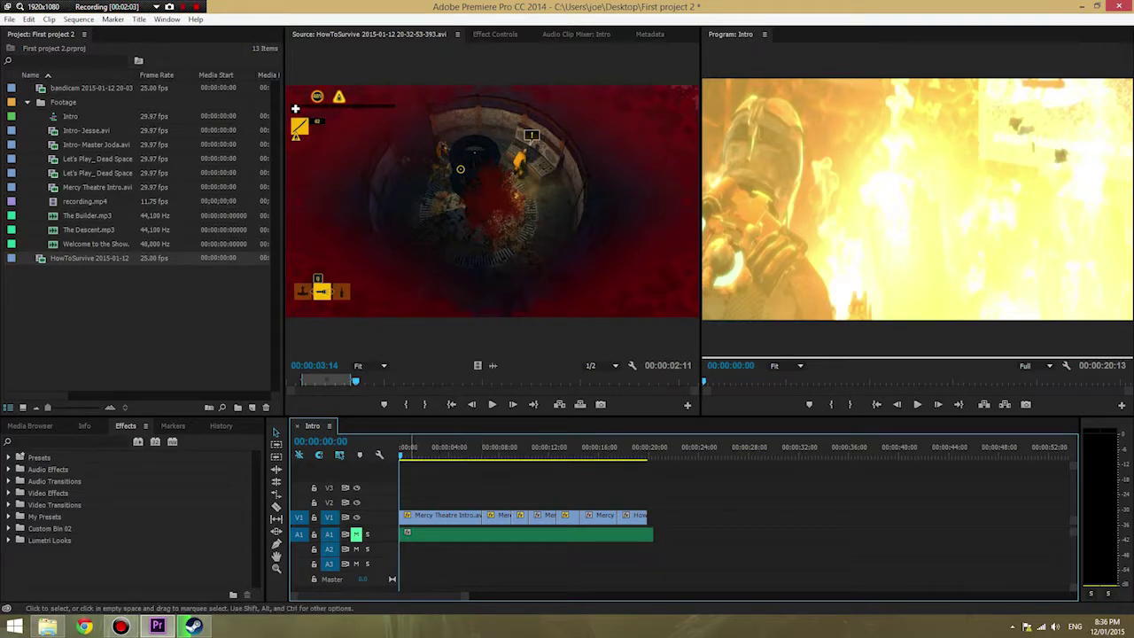
right_click(402, 516)
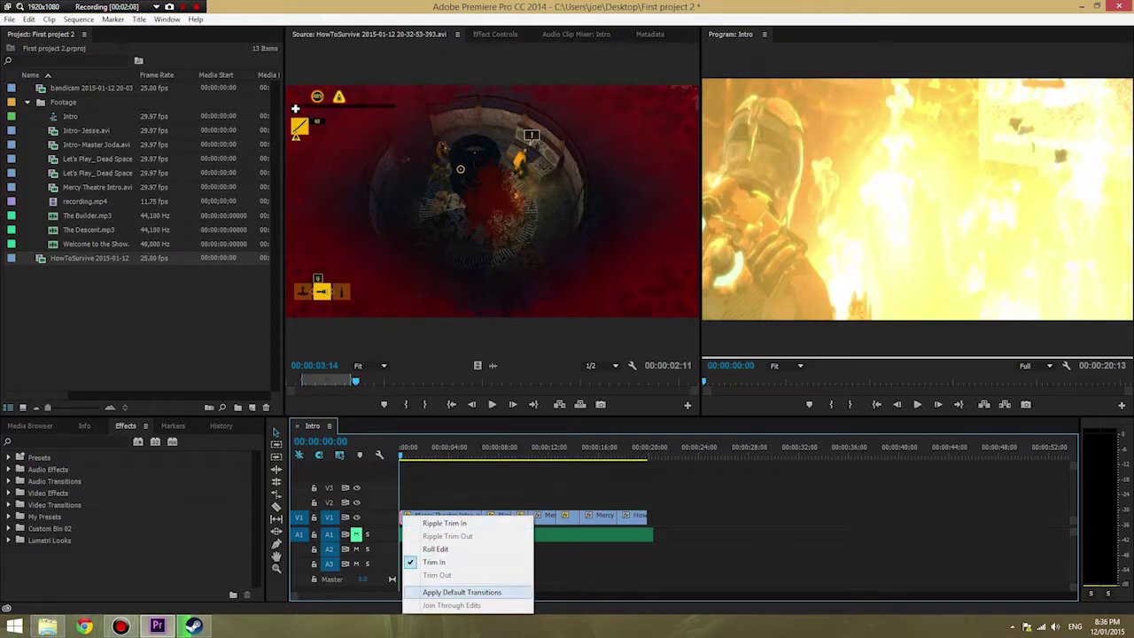
left_click(462, 591)
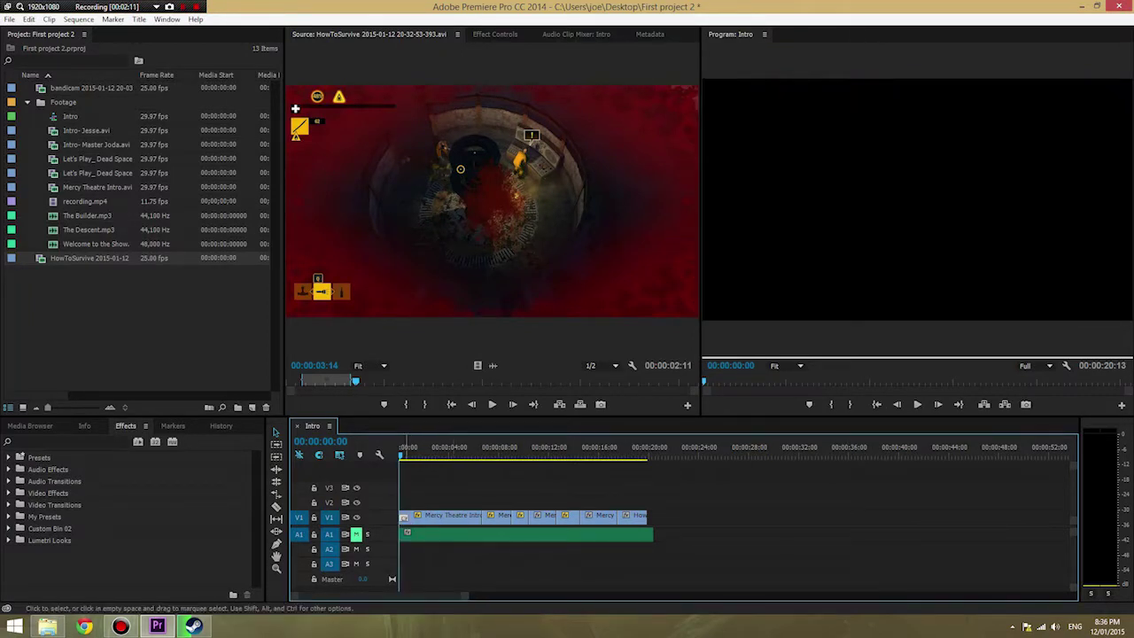
Preview the opening transition repeatedly, unmute track A1, and play the sequence with sound around the cut to the second clip
key("space")
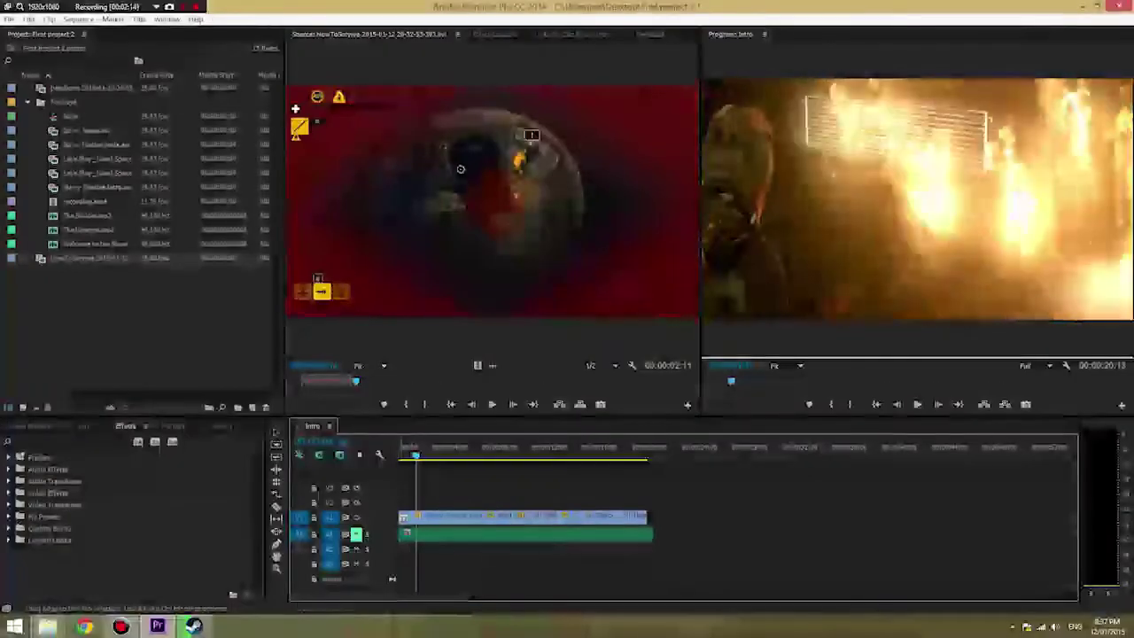
key("space")
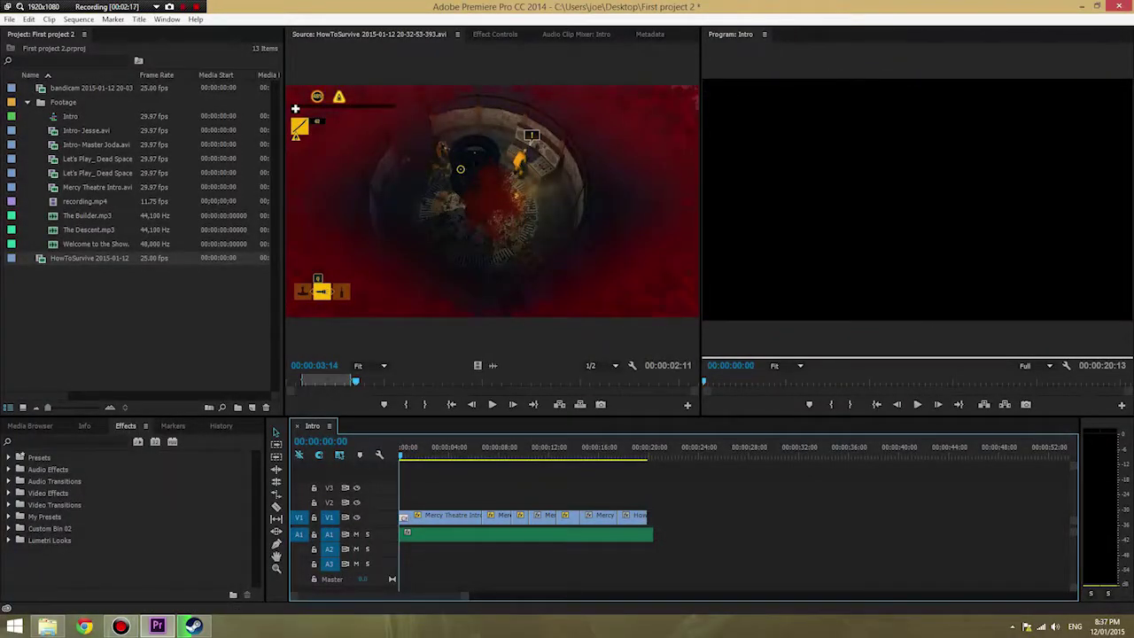
key("space")
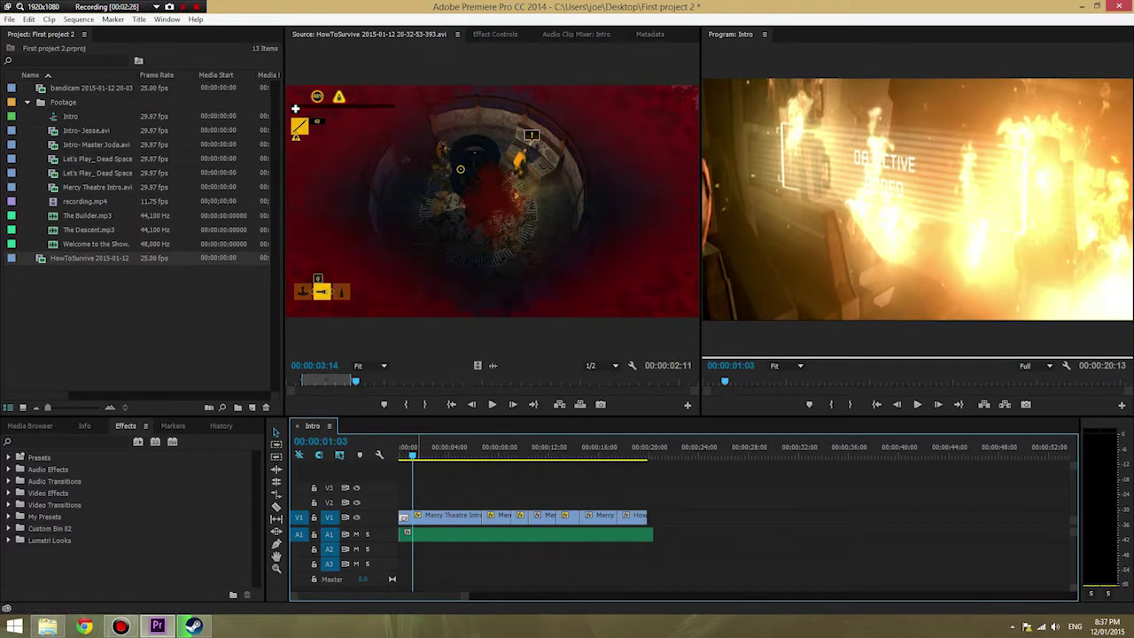
key("Home")
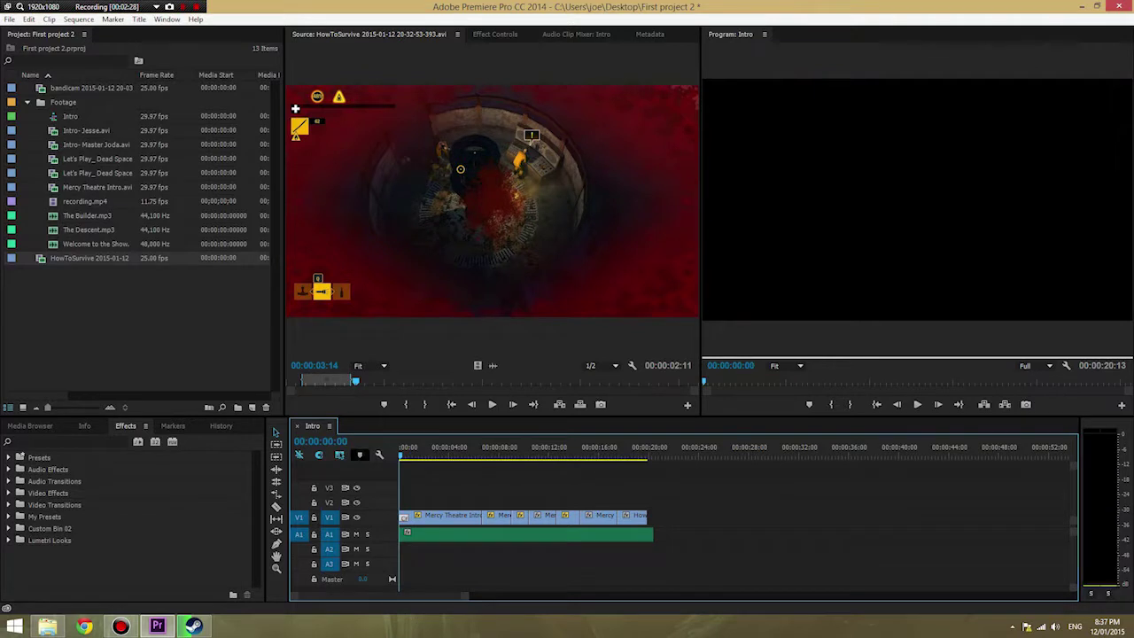
key("space")
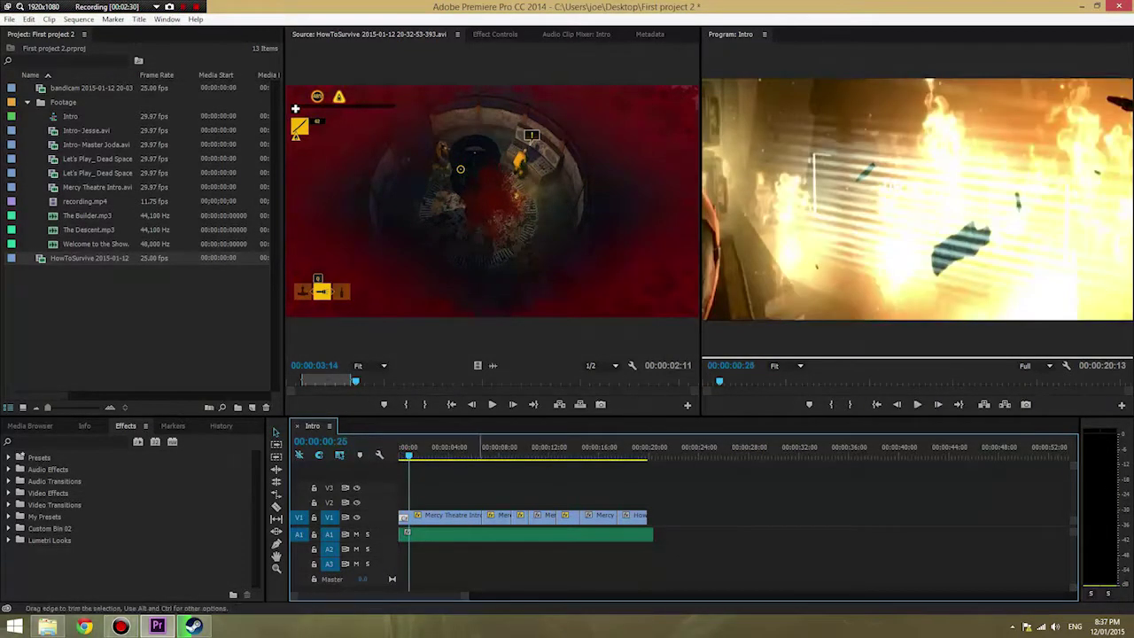
key("Down")
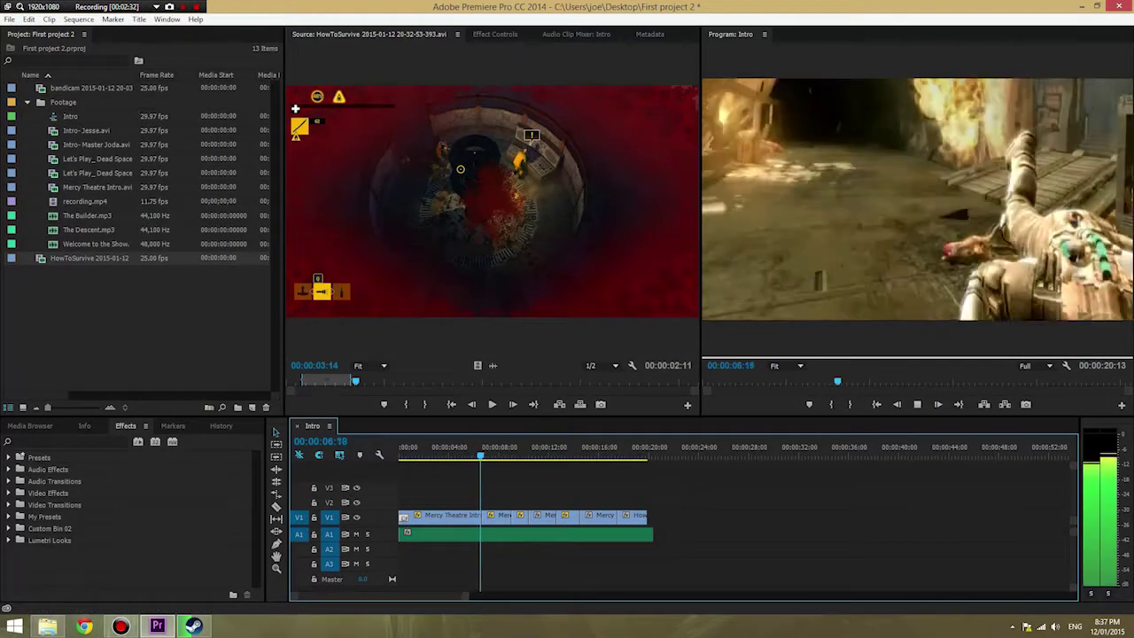
Apply the default transition to the cut between the second and third clips on track V1 and play across it
key("space")
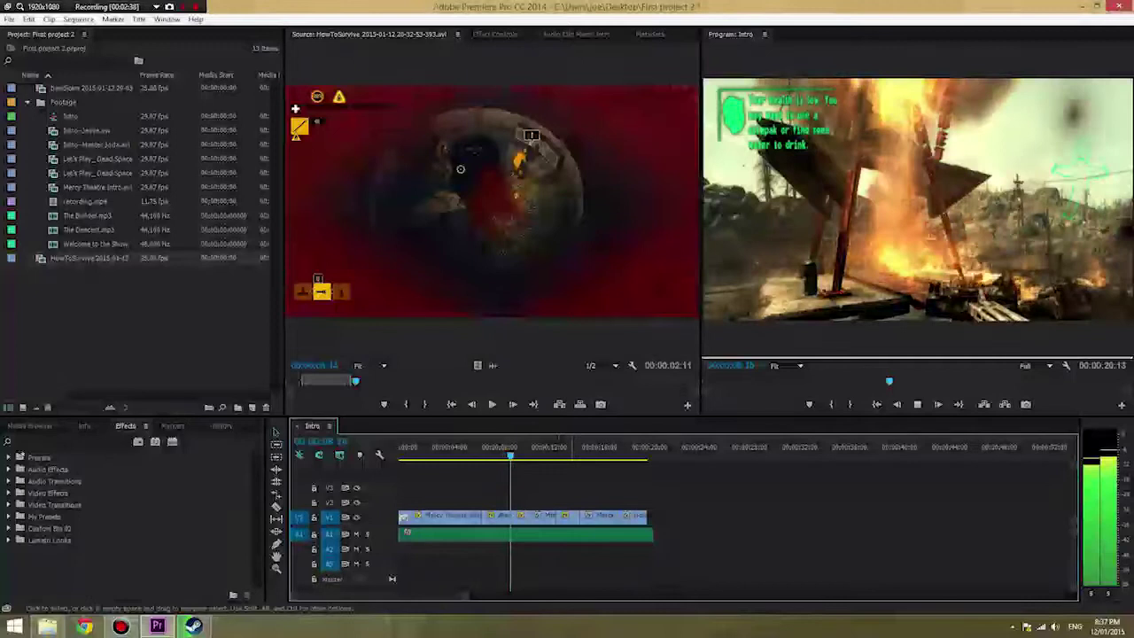
key("space")
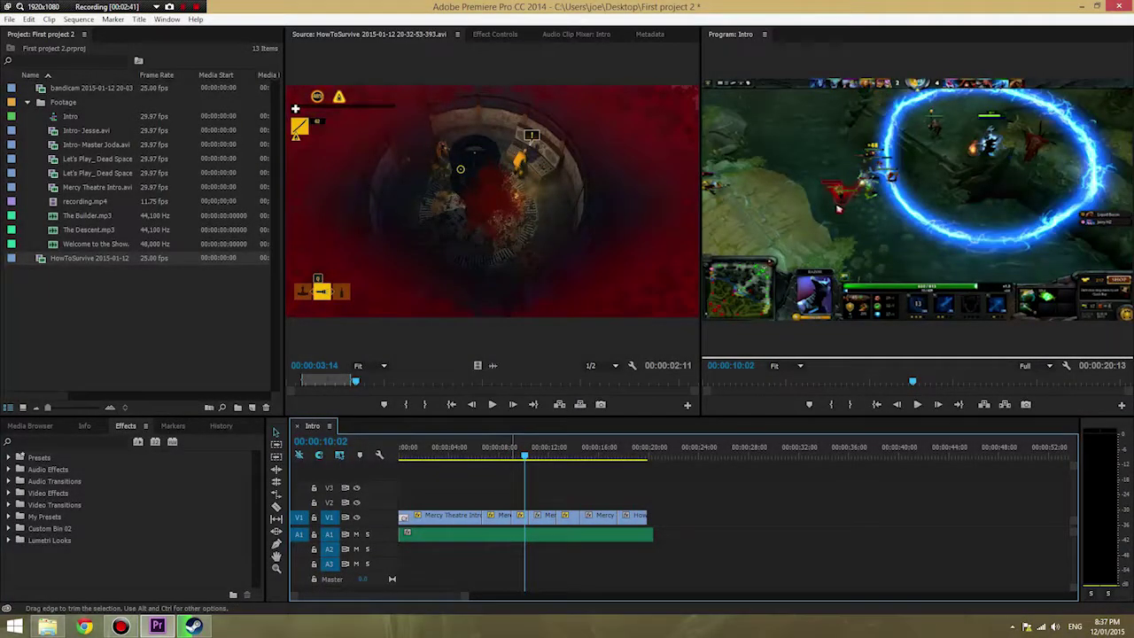
right_click(511, 516)
left_click(540, 573)
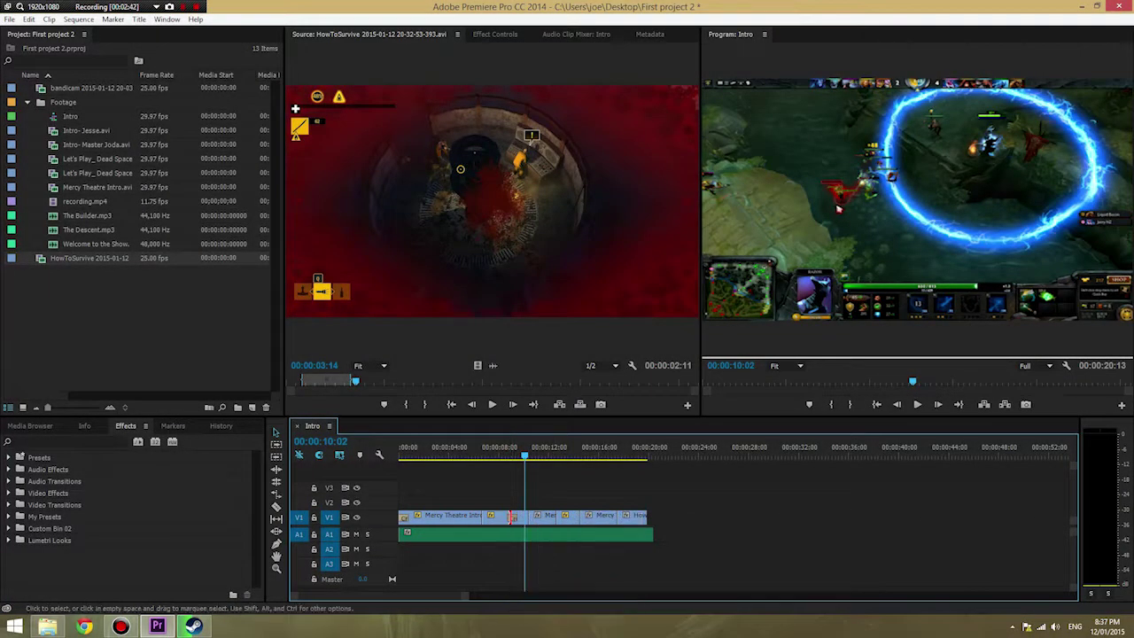
left_click_drag(525, 454, 505, 453)
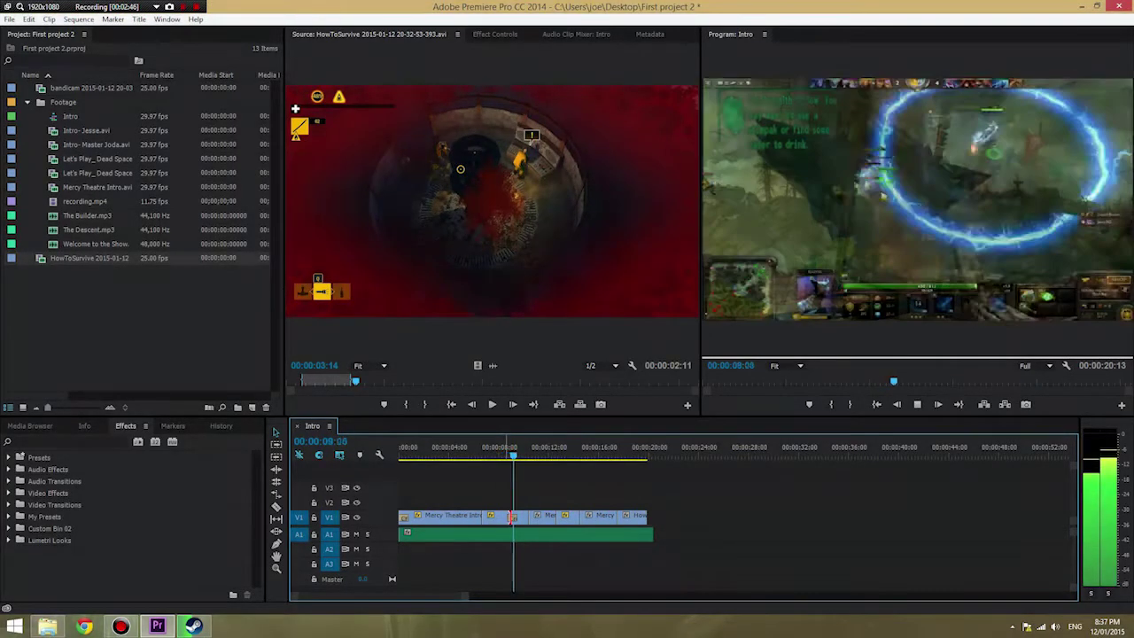
key("space")
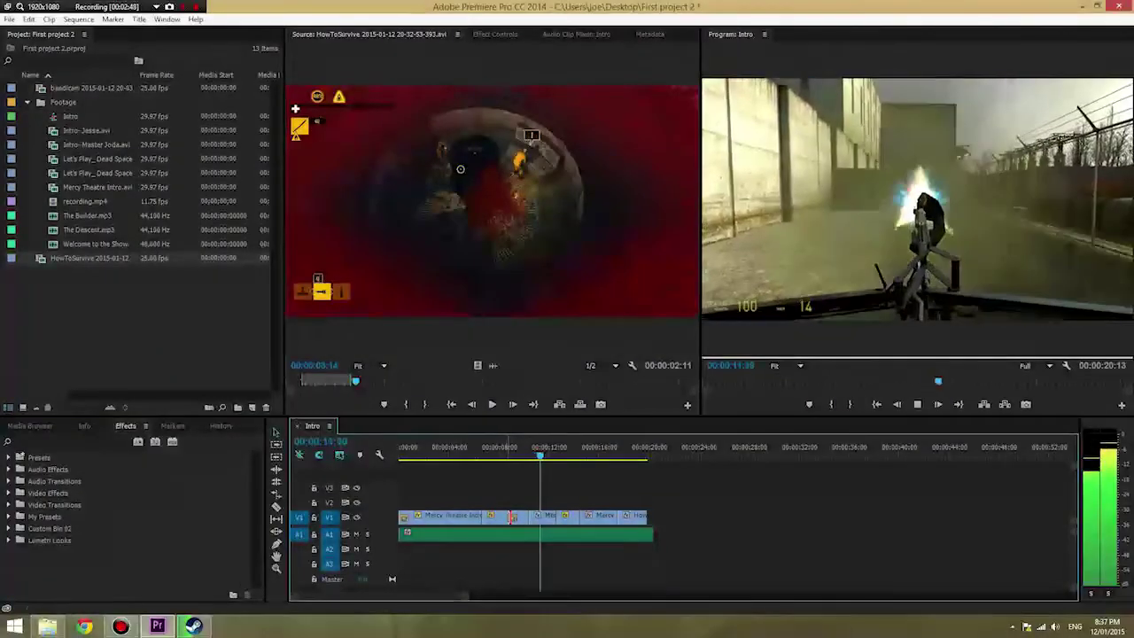
Apply the default transition to the cuts on both sides of the fourth clip on track V1
right_click(528, 512)
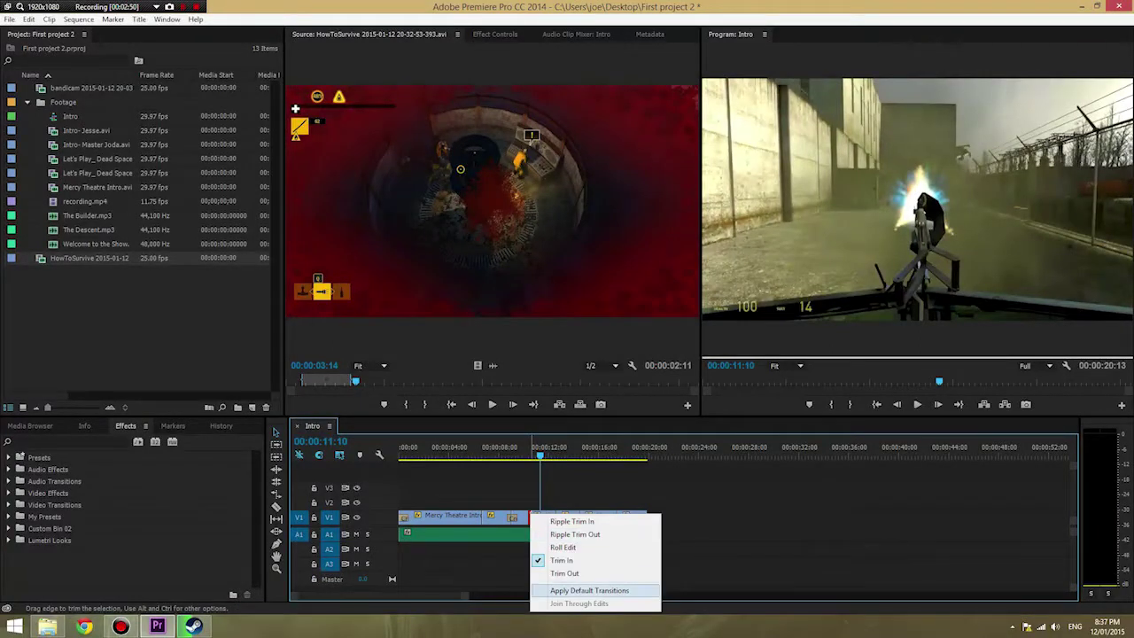
left_click(582, 590)
right_click(555, 513)
left_click(612, 587)
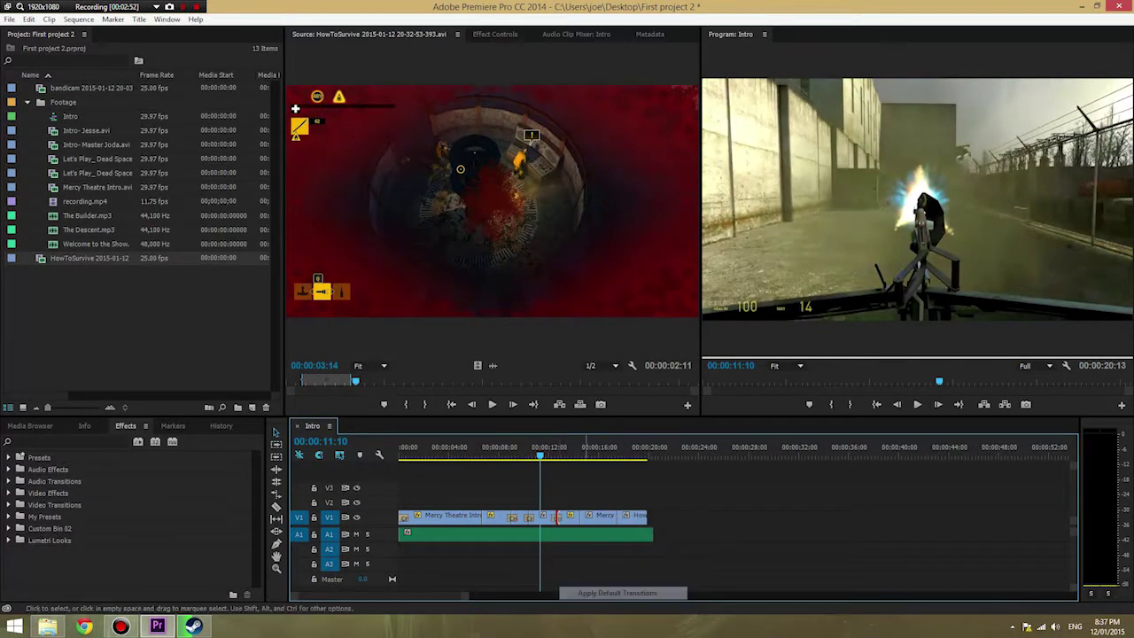
Play the sequence to its end with track A1 muted, and extend the end of the music clip by 3 frames
left_click(516, 448)
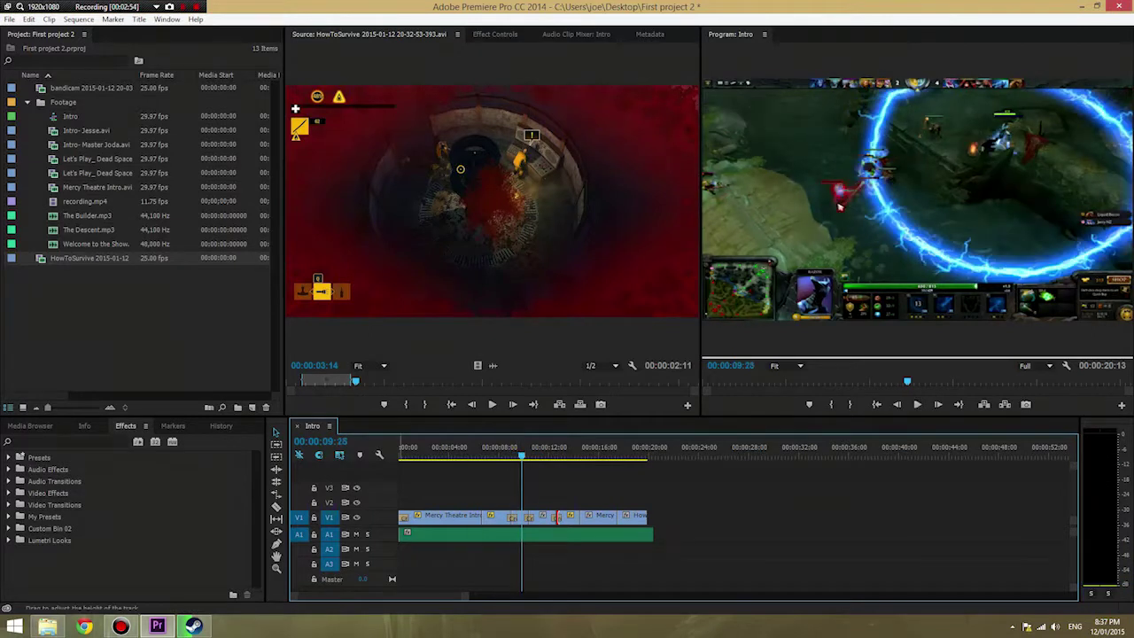
key("space")
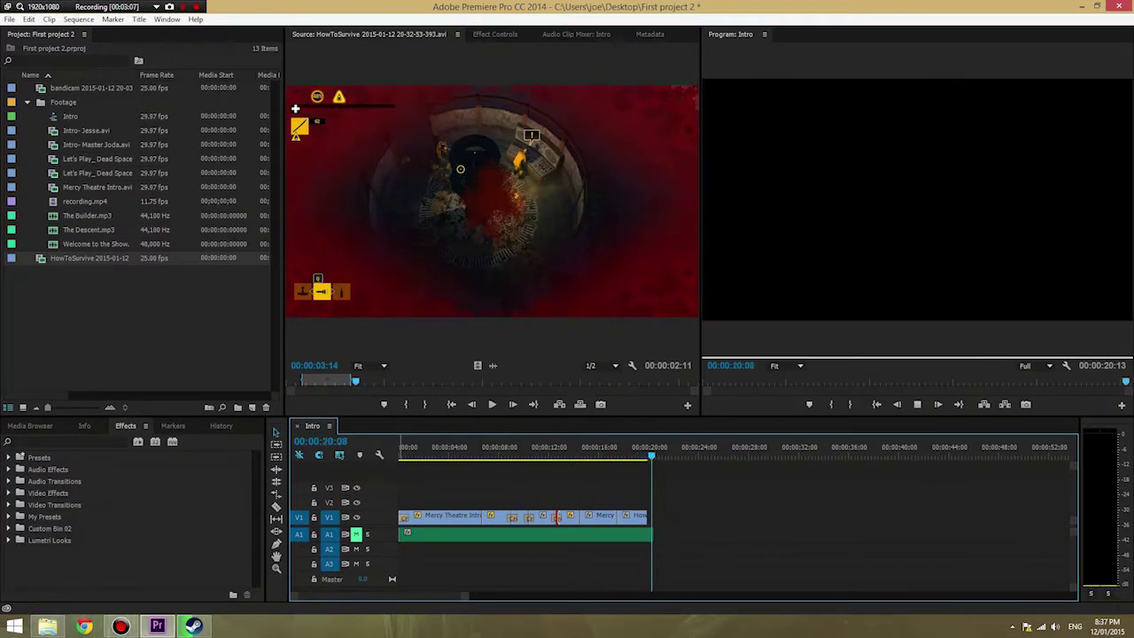
key("space")
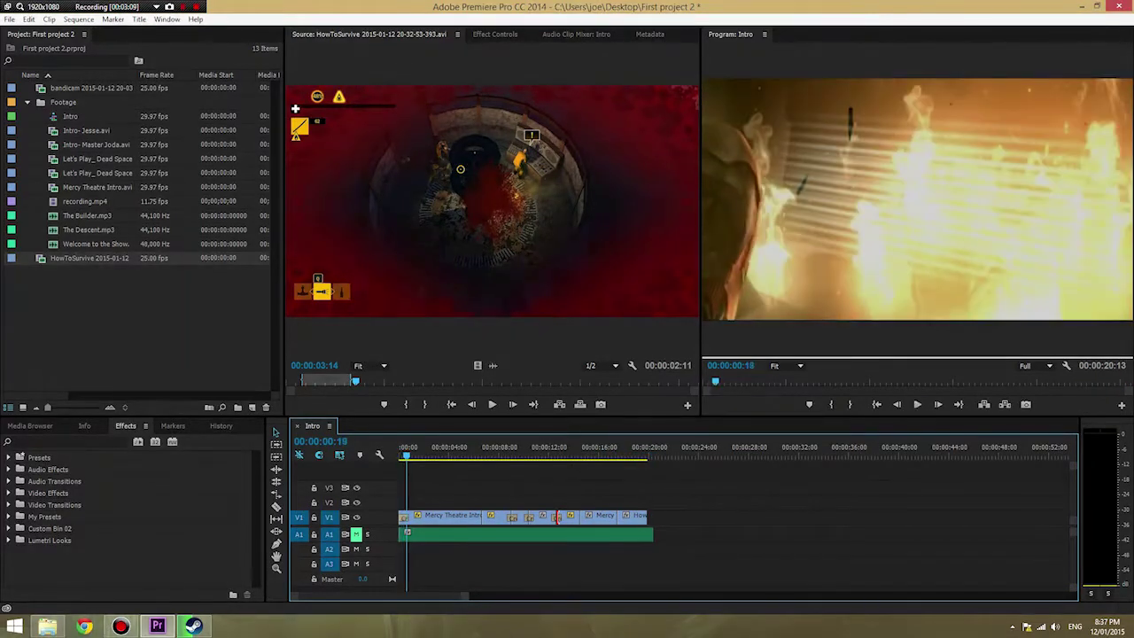
left_click_drag(653, 534, 653, 535)
Create a new 1280 x 720 title named Introducing
key("alt+t")
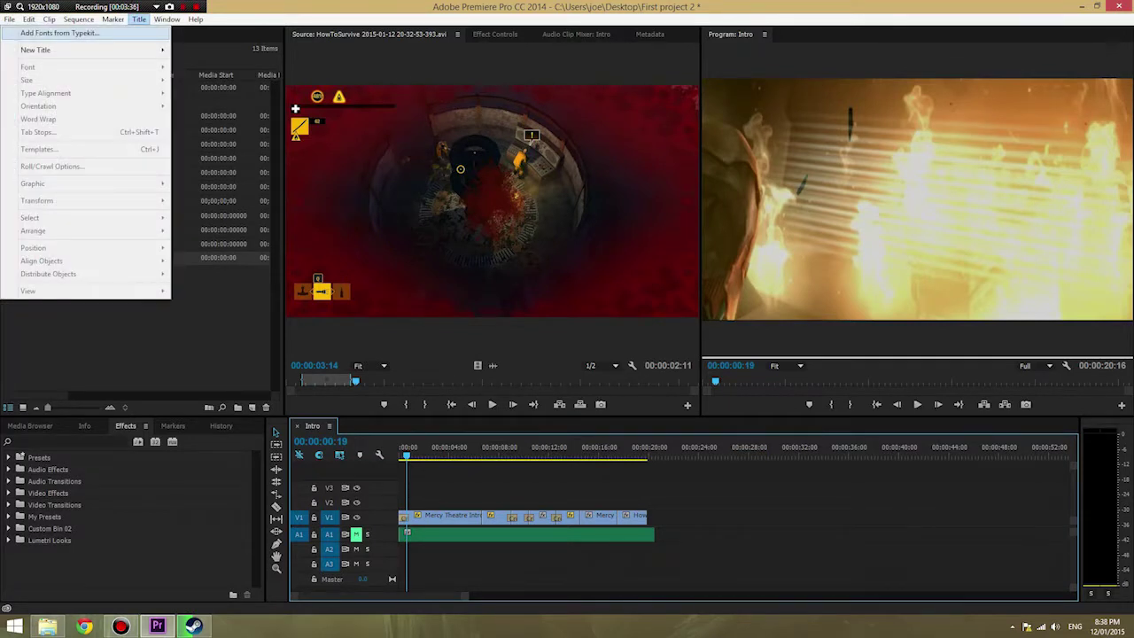
key("Down")
key("Right")
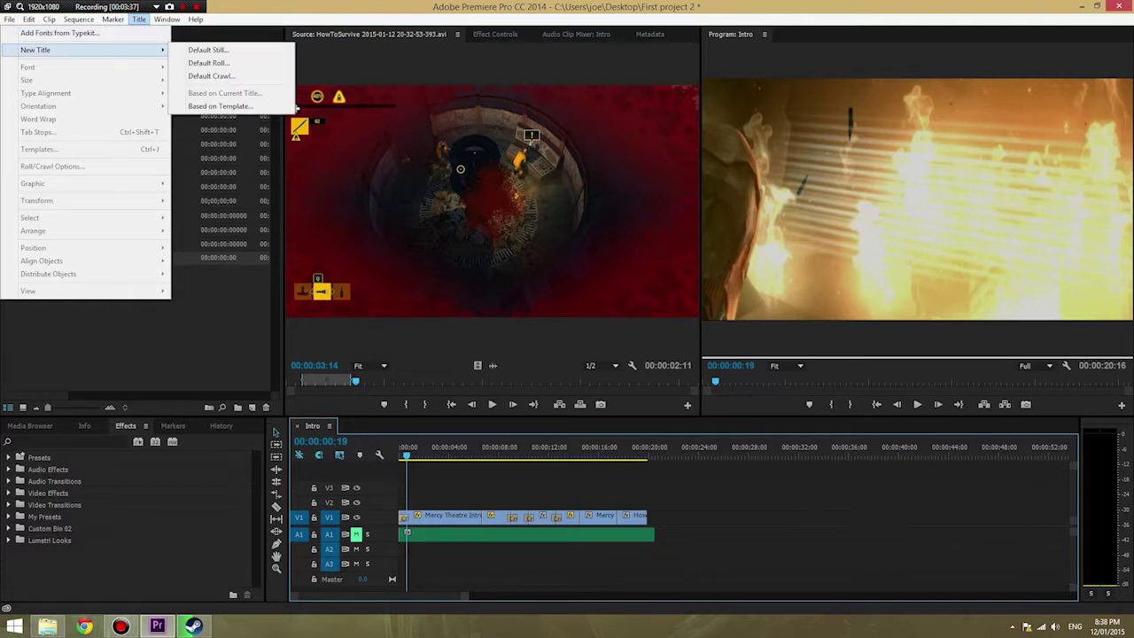
key("Left")
key("Right")
key("Down")
key("Return")
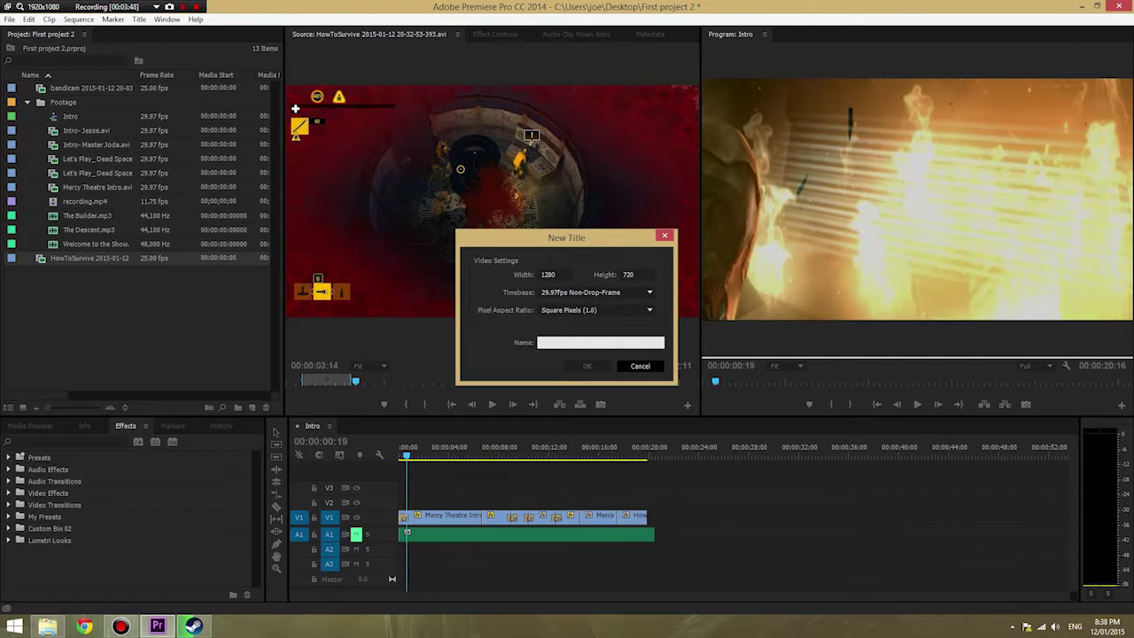
type("Introducti")
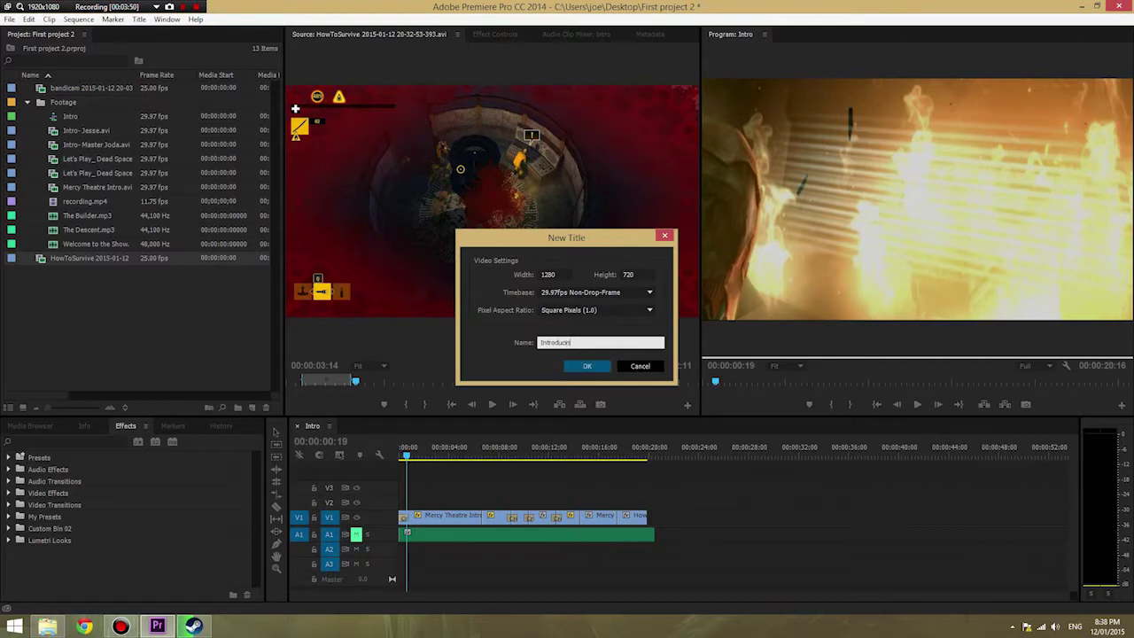
key("Return")
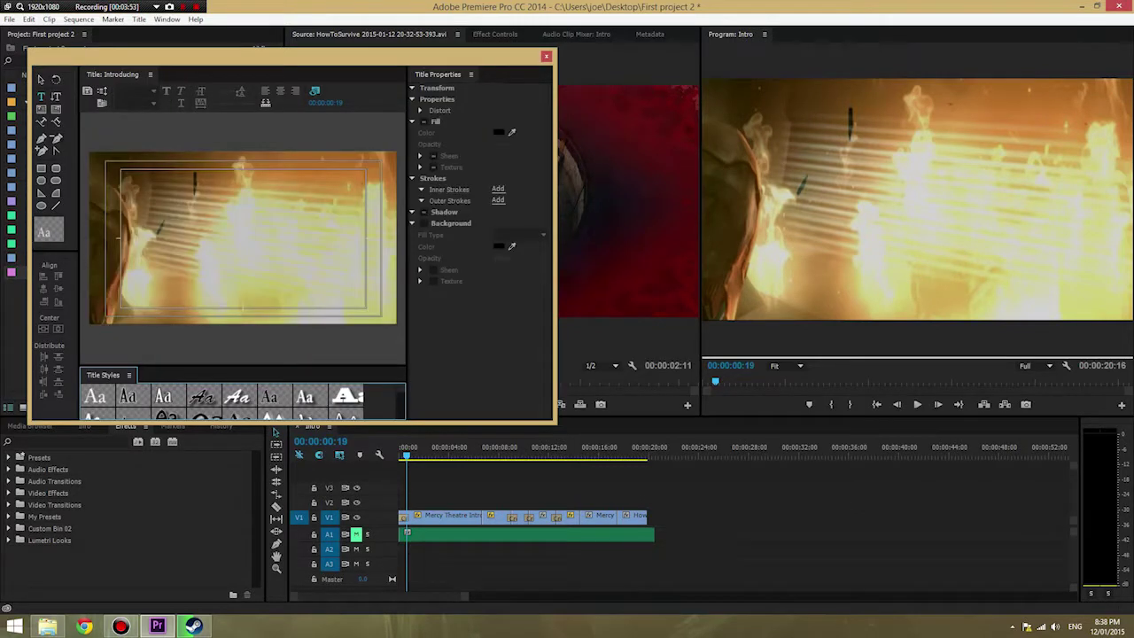
Start a text line in the title with the Hobo Std style, and insert the Introducing title on track V1 at 00:00:00:19
left_click(222, 244)
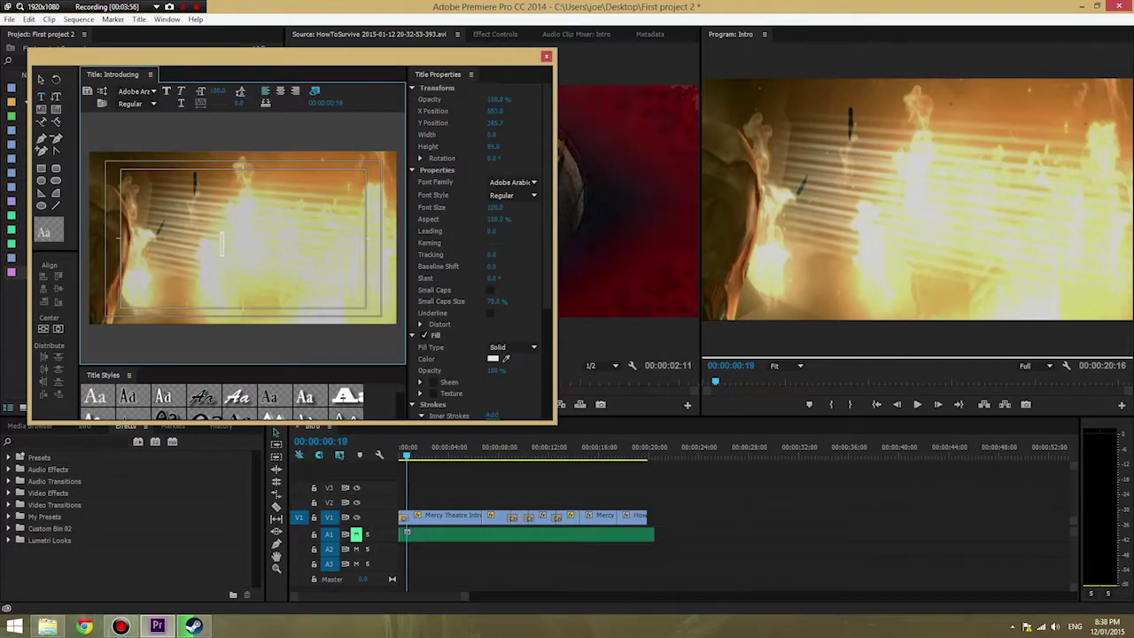
left_click(168, 396)
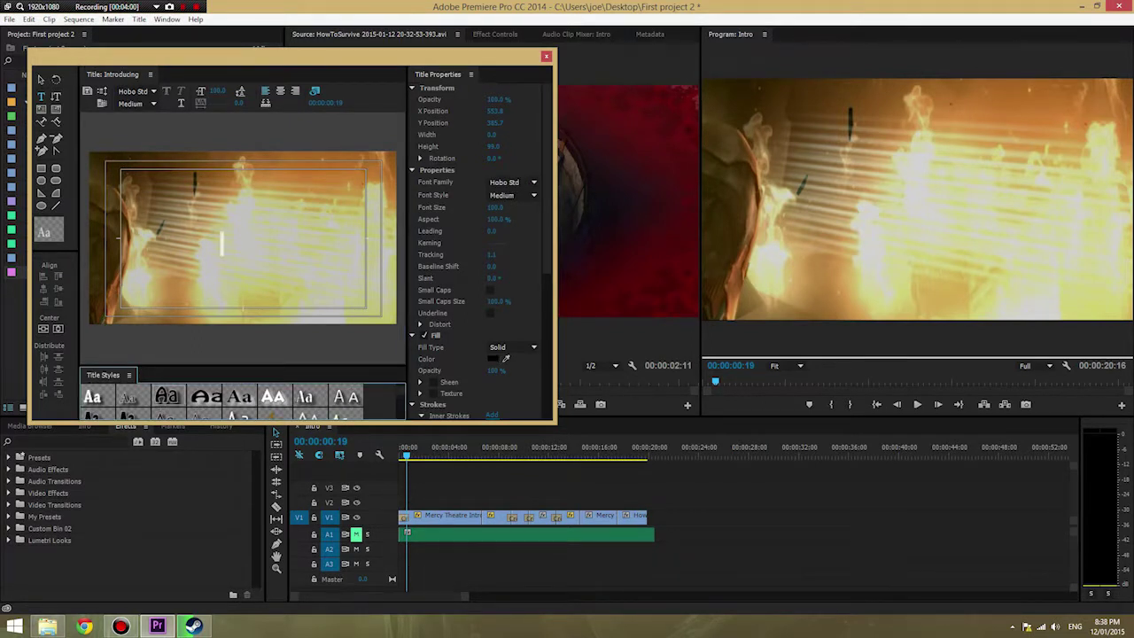
key("d")
key("comma")
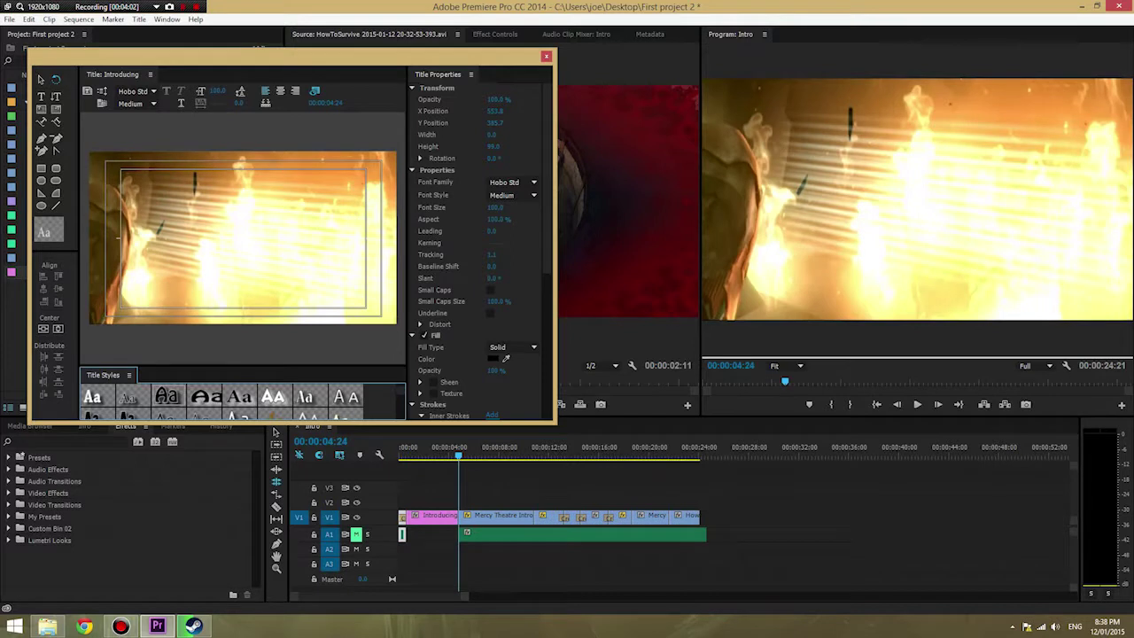
Write the text Introducing in the lower part of the title frame and apply the black Hobo Std Medium title style
left_click(179, 214)
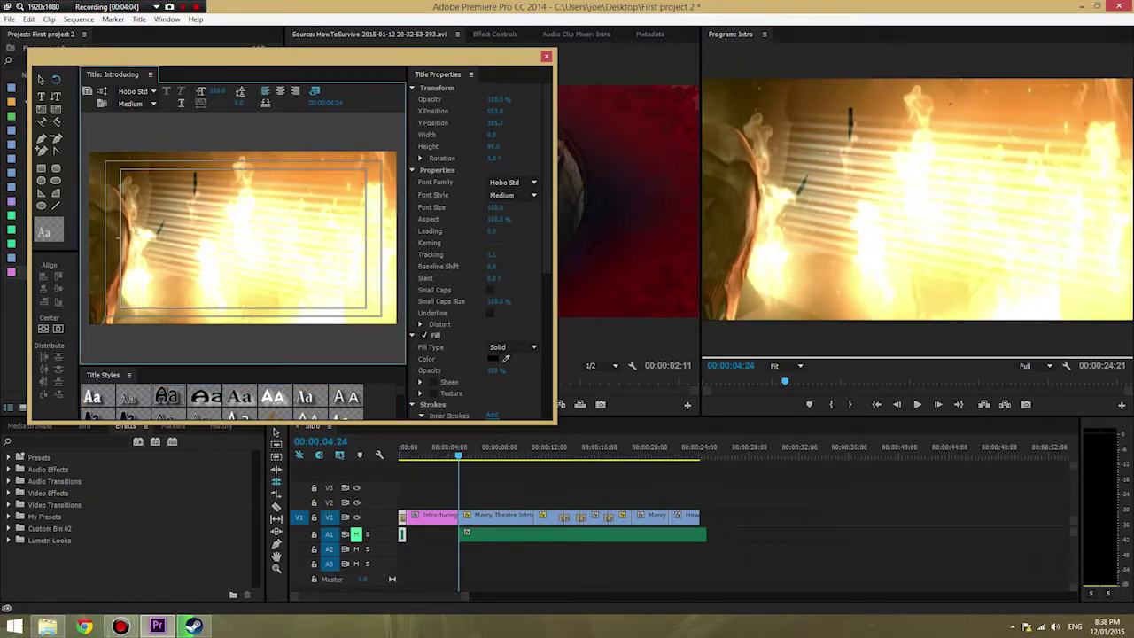
left_click(40, 97)
left_click(180, 238)
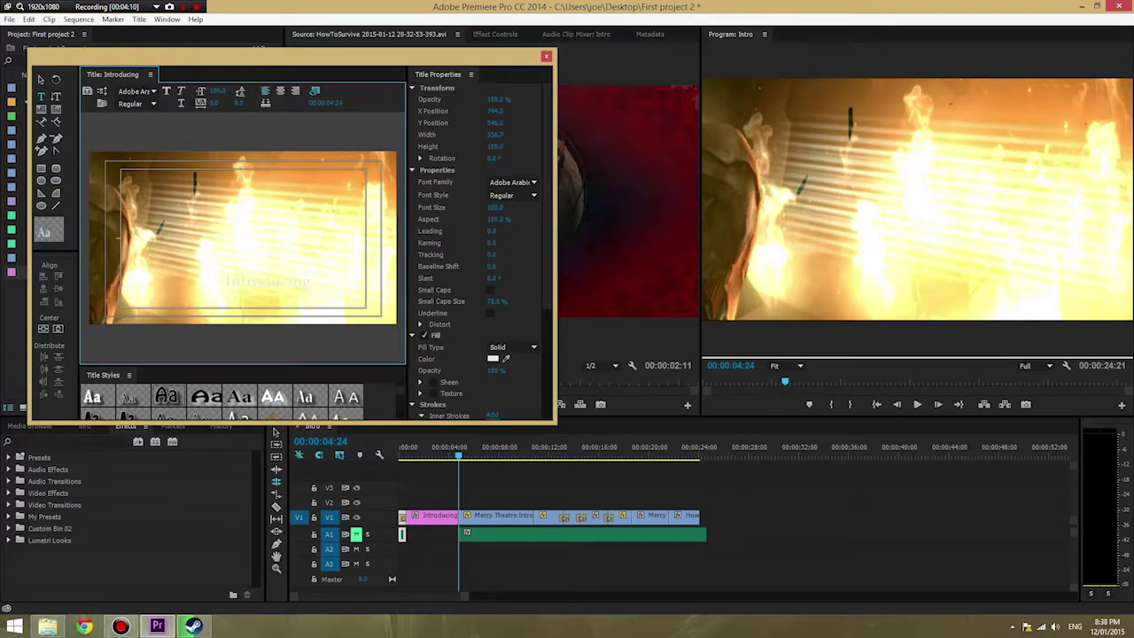
left_click(239, 397)
left_click(168, 397)
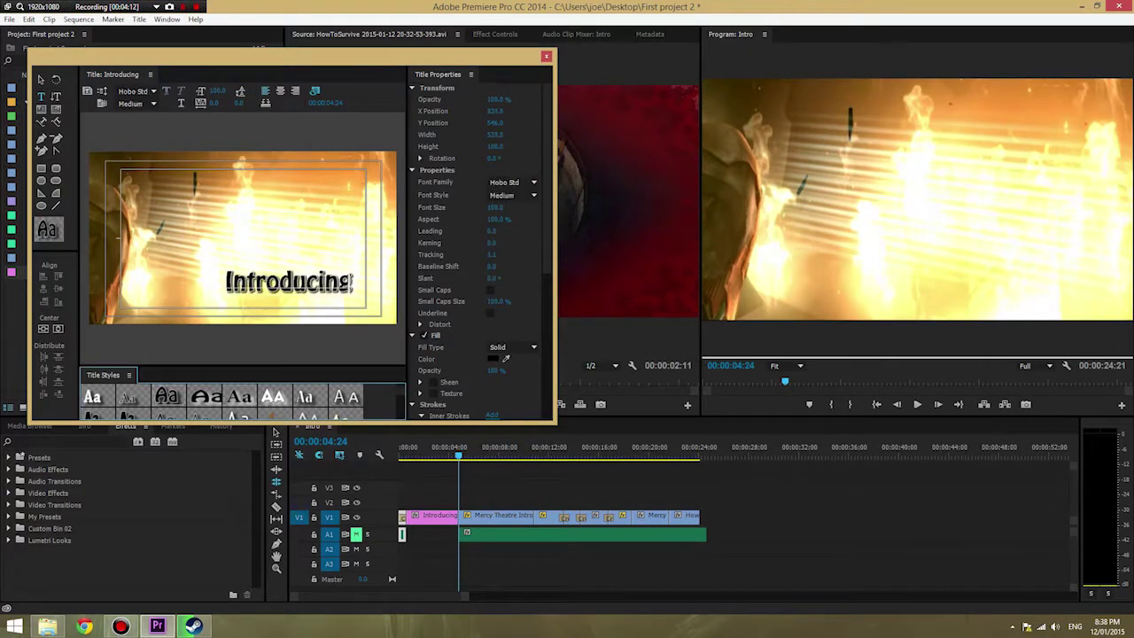
Move the Introducing text toward the lower-right corner of the title frame and set its fill color to bright blue
left_click(305, 284)
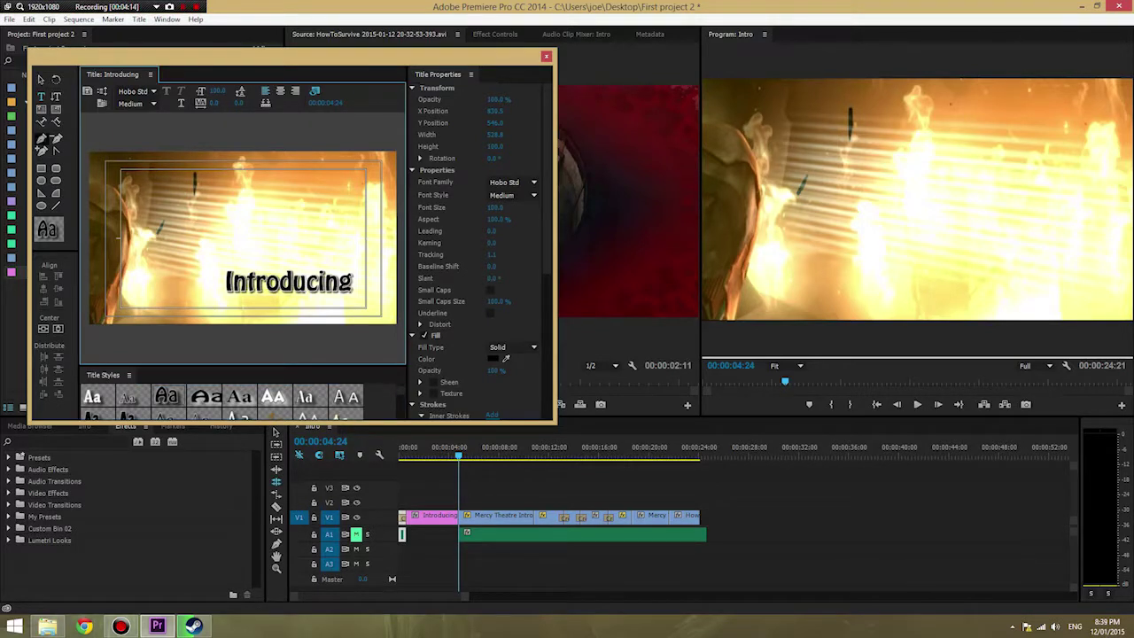
left_click(41, 78)
left_click_drag(305, 284, 327, 300)
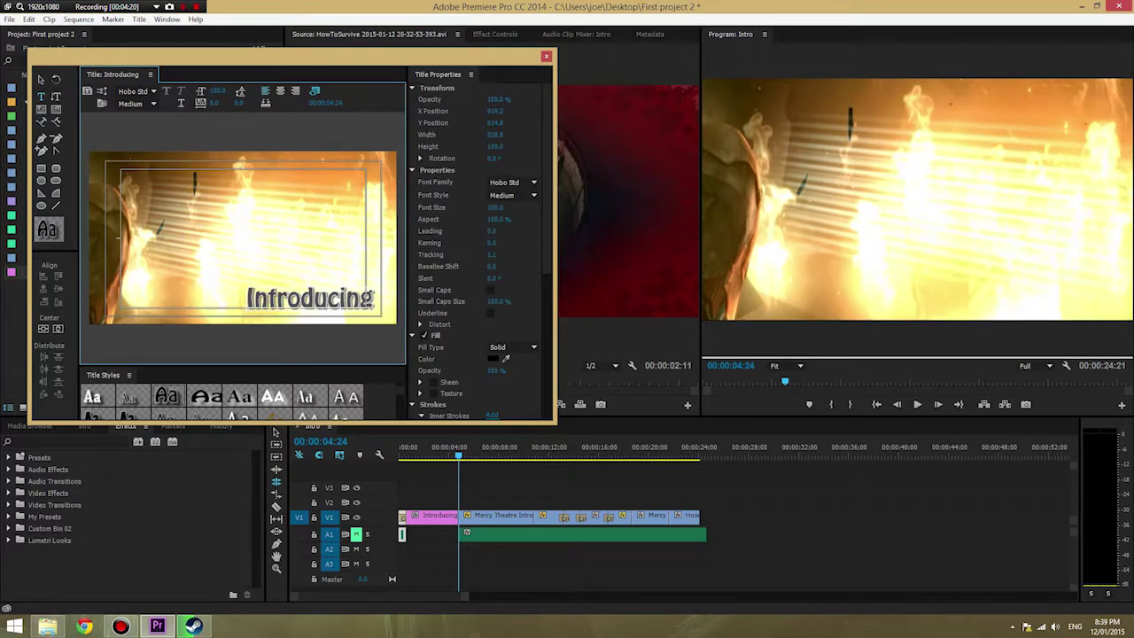
left_click(494, 358)
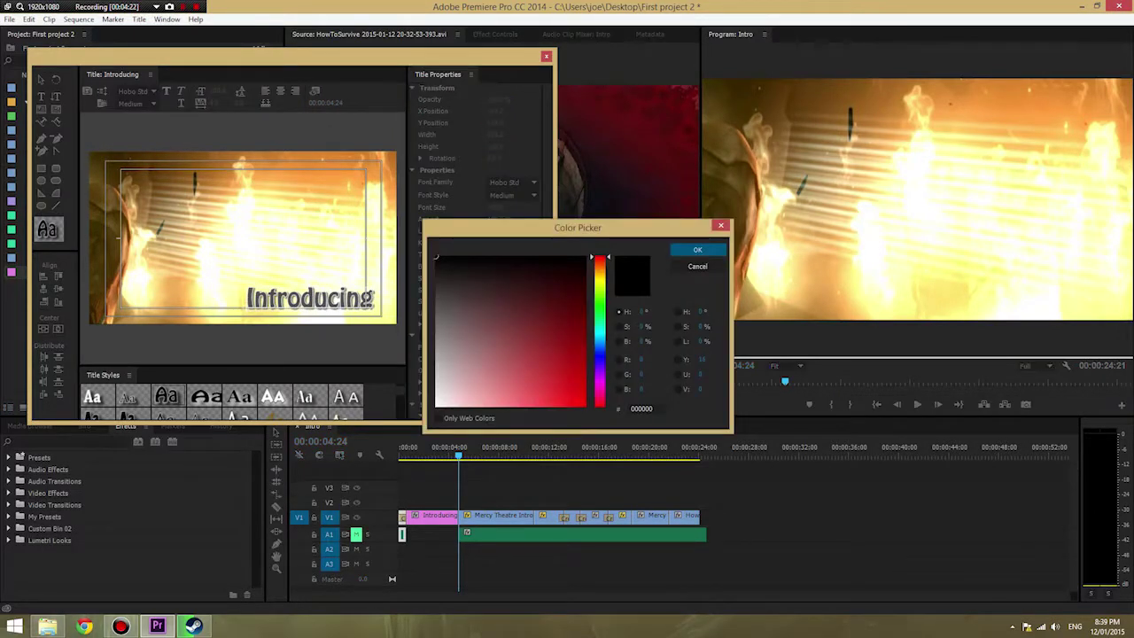
left_click(600, 342)
left_click(584, 405)
left_click(697, 249)
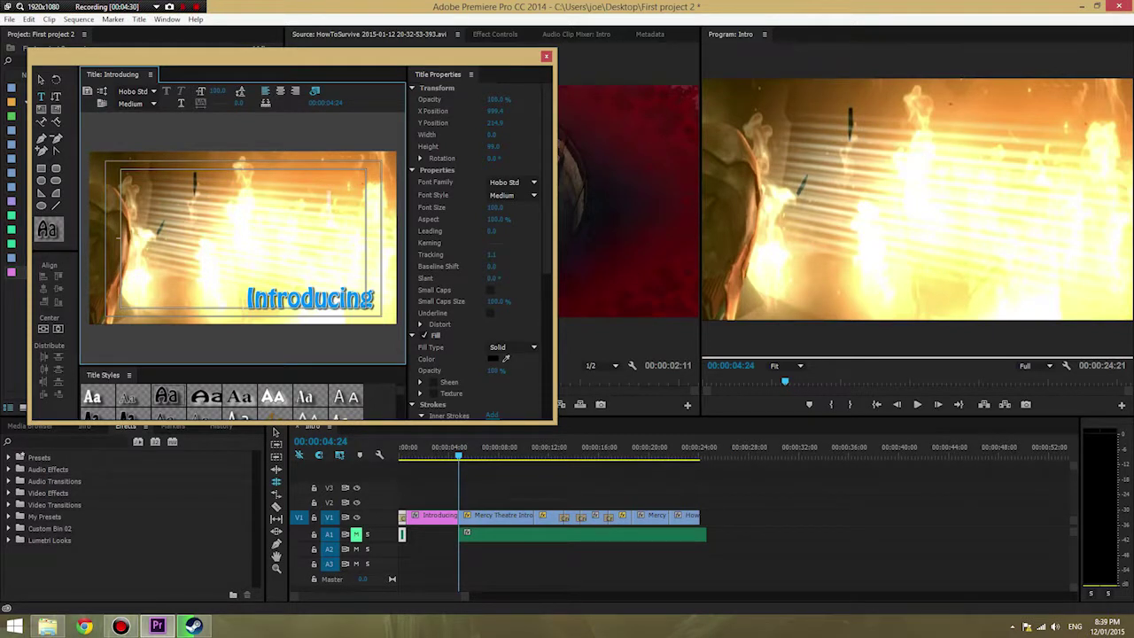
Close the title editor, move the Introducing clip from track V1 up to V2, and remove the gap left on V1
key("ctrl+w")
left_click(276, 481)
left_click_drag(429, 515, 432, 487)
key("Delete")
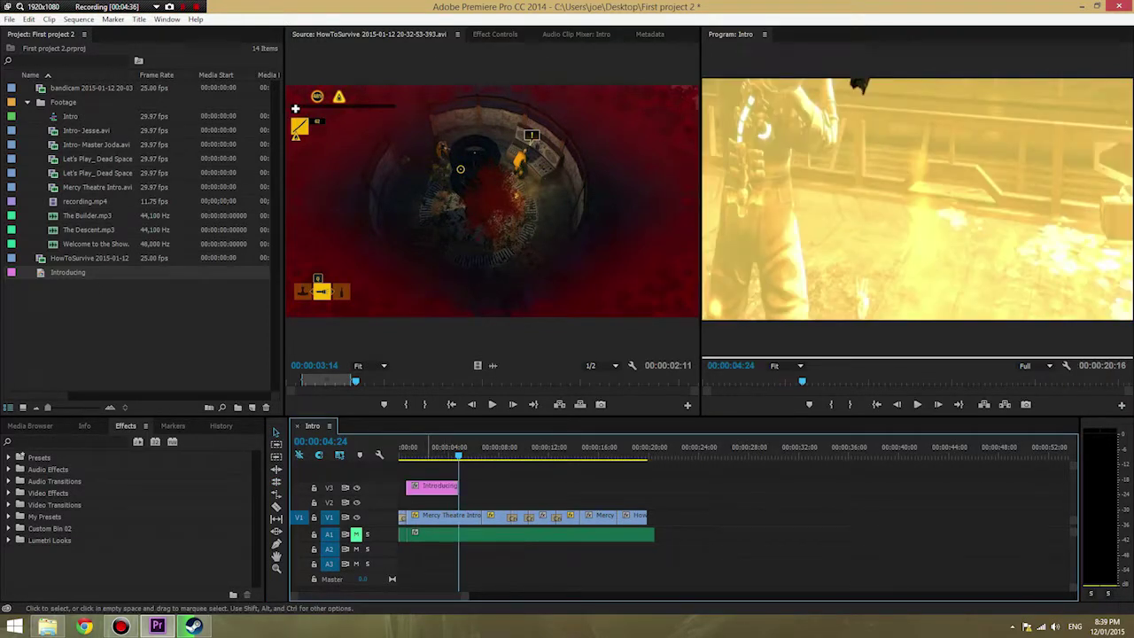
left_click_drag(432, 486, 434, 501)
Play the sequence from the start to about 00:00:05:03 to check the title overlay
key("Home")
key("space")
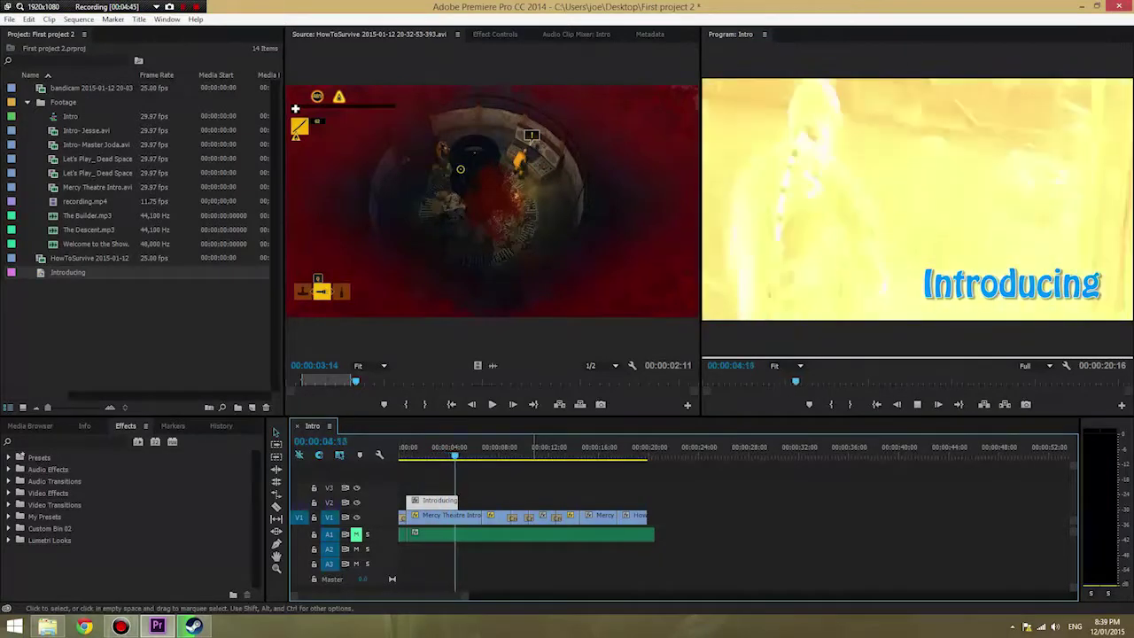
key("space")
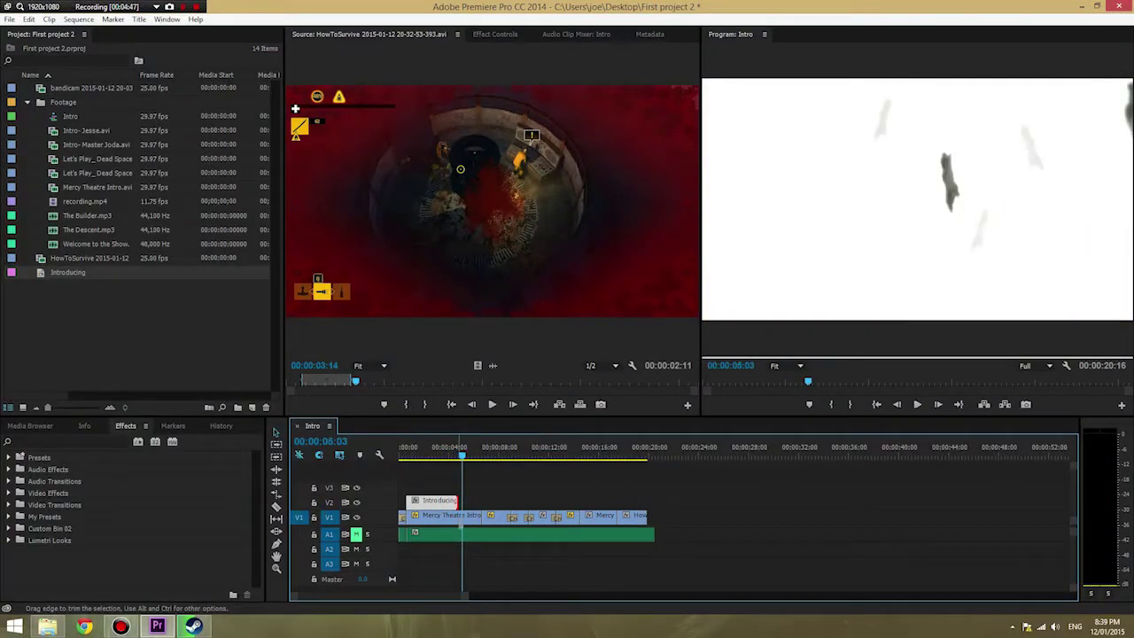
Trim both ends of the Introducing clip on track V2 shorter and apply the default transition to its start and end
right_click(411, 496)
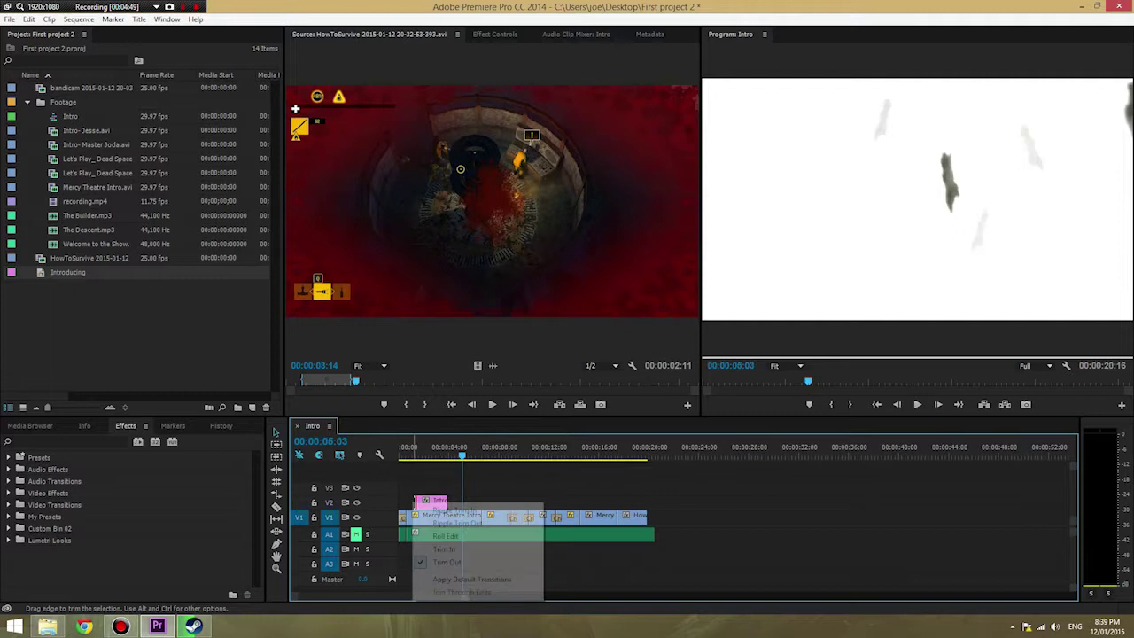
left_click(450, 505)
right_click(450, 505)
left_click(483, 564)
Preview the title's fades from the start of the sequence and scrub on to about 00:00:10:22
key("Home")
key("space")
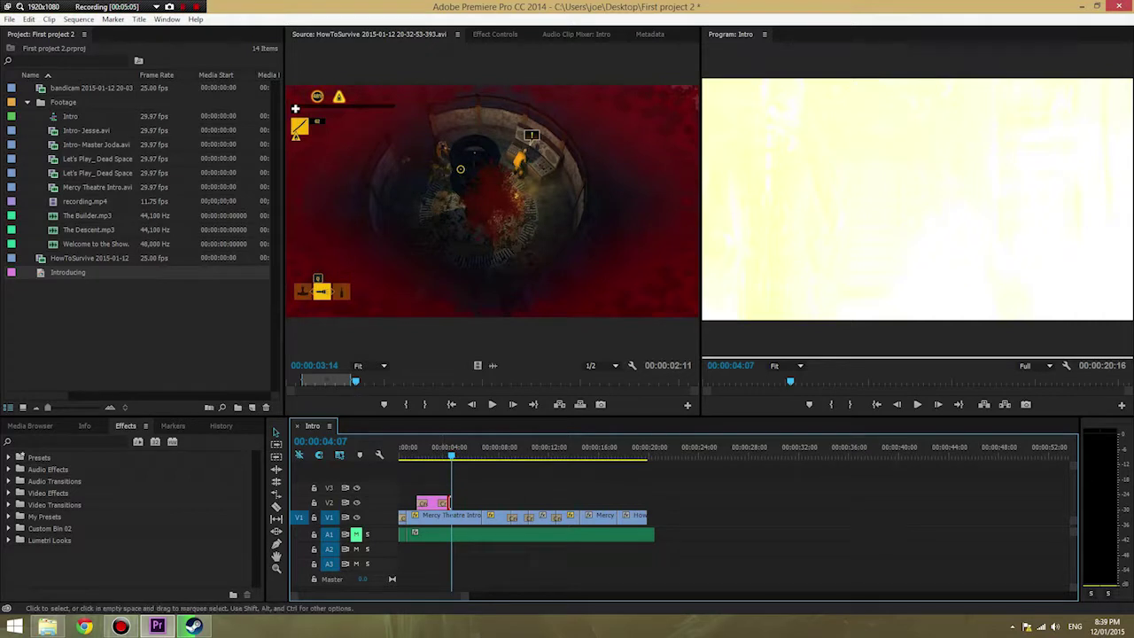
left_click(457, 448)
left_click_drag(457, 448, 532, 448)
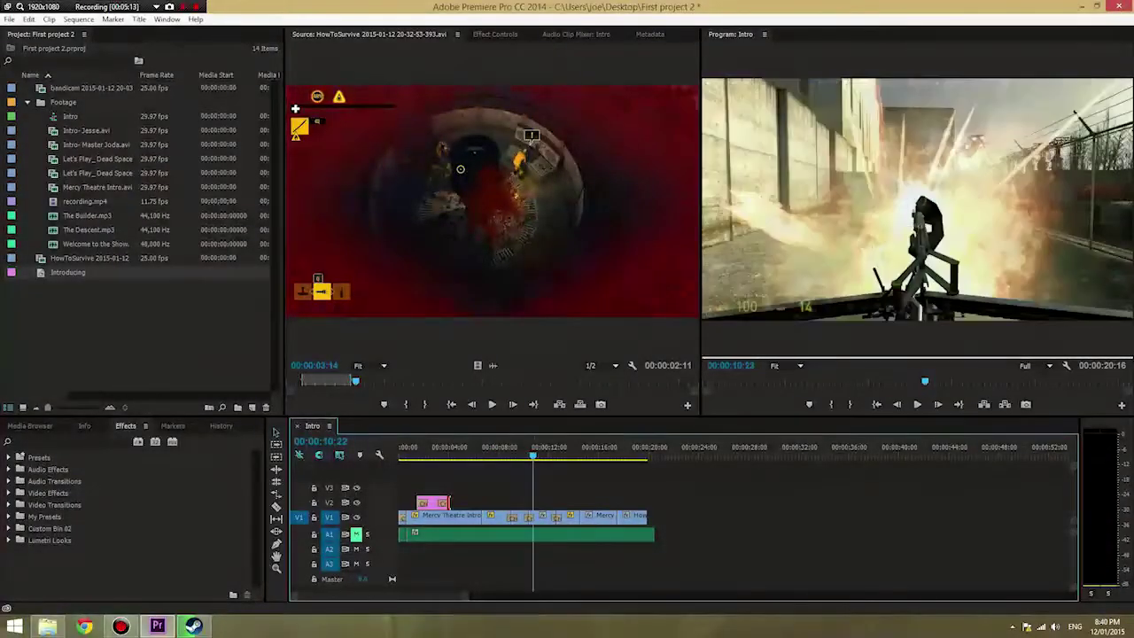
Apply the Dynamics audio effect to The Builder.mp3 clip on track A1
left_click(473, 535)
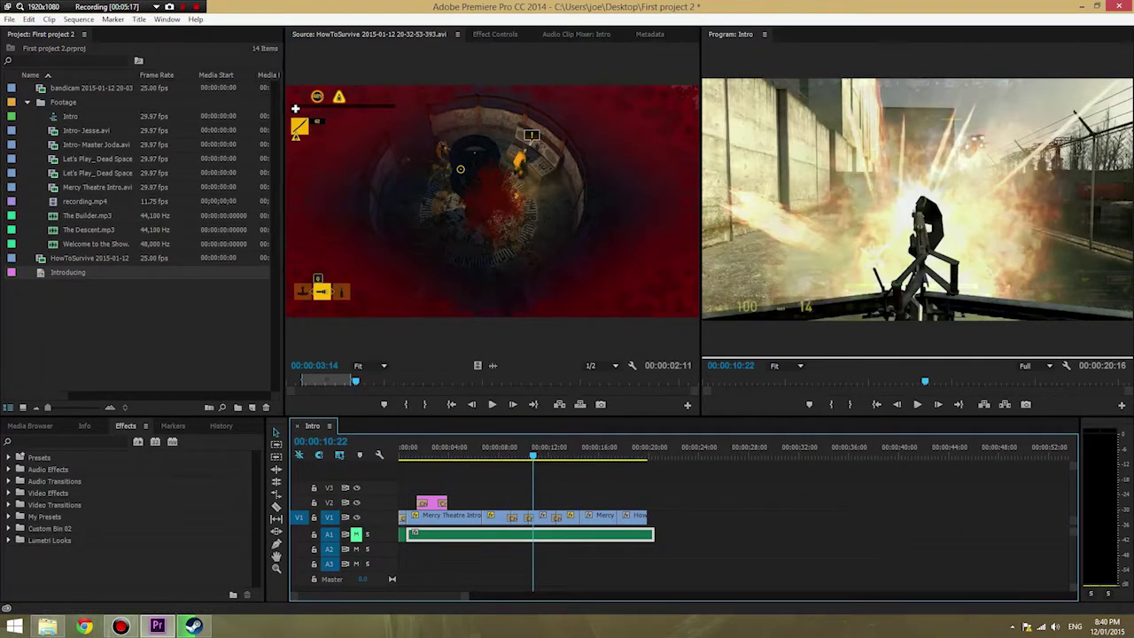
left_click(9, 470)
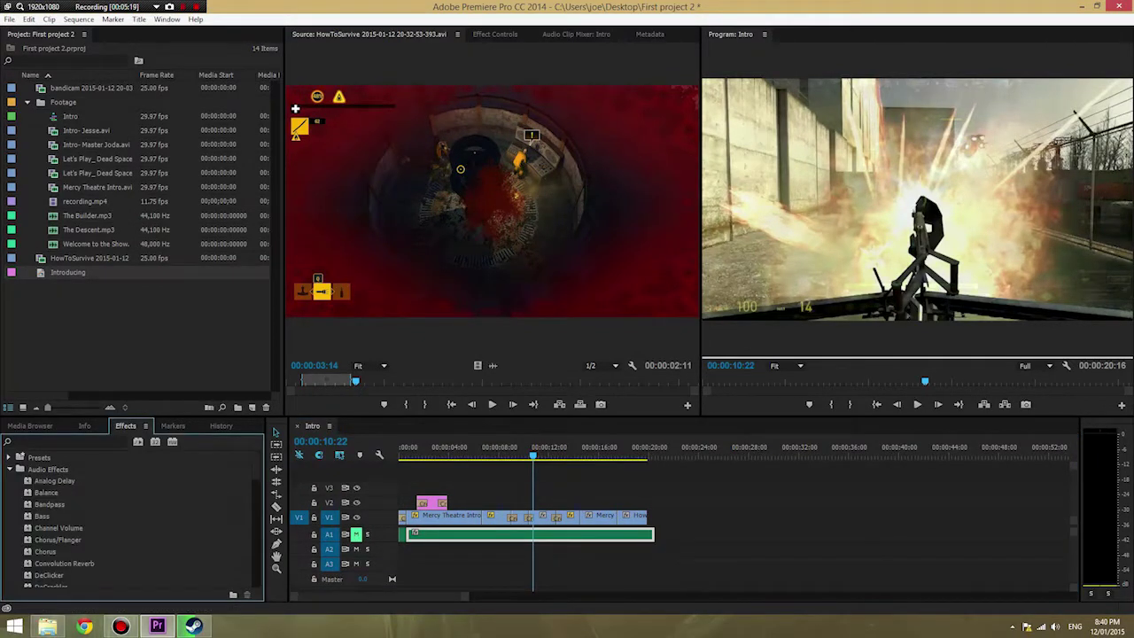
scroll(133, 514, "down", 3)
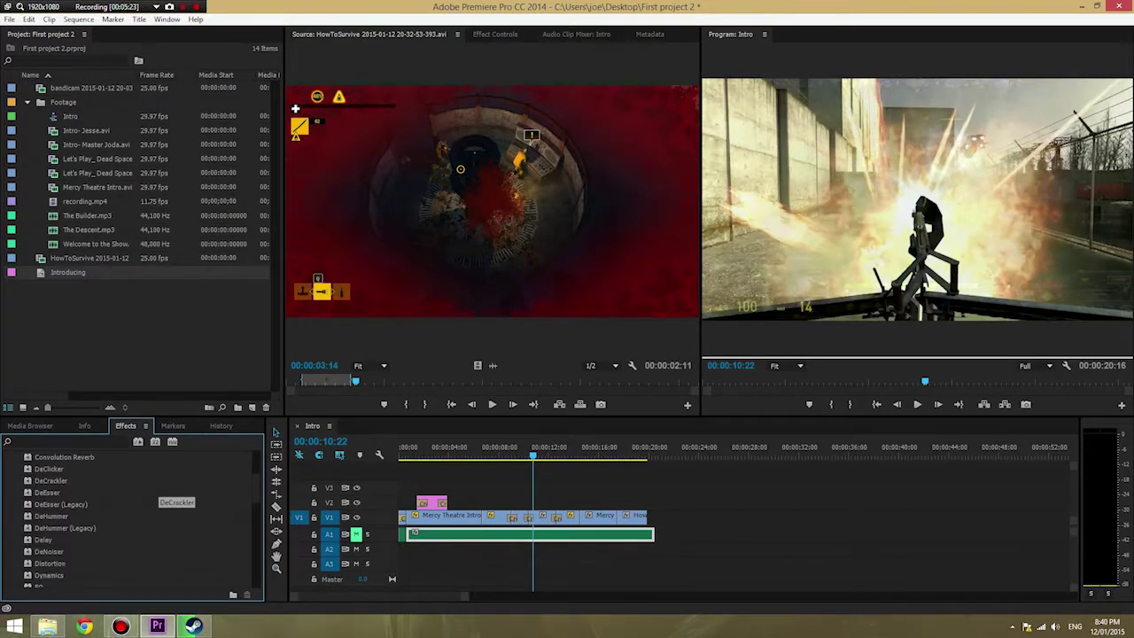
scroll(169, 496, "down", 3)
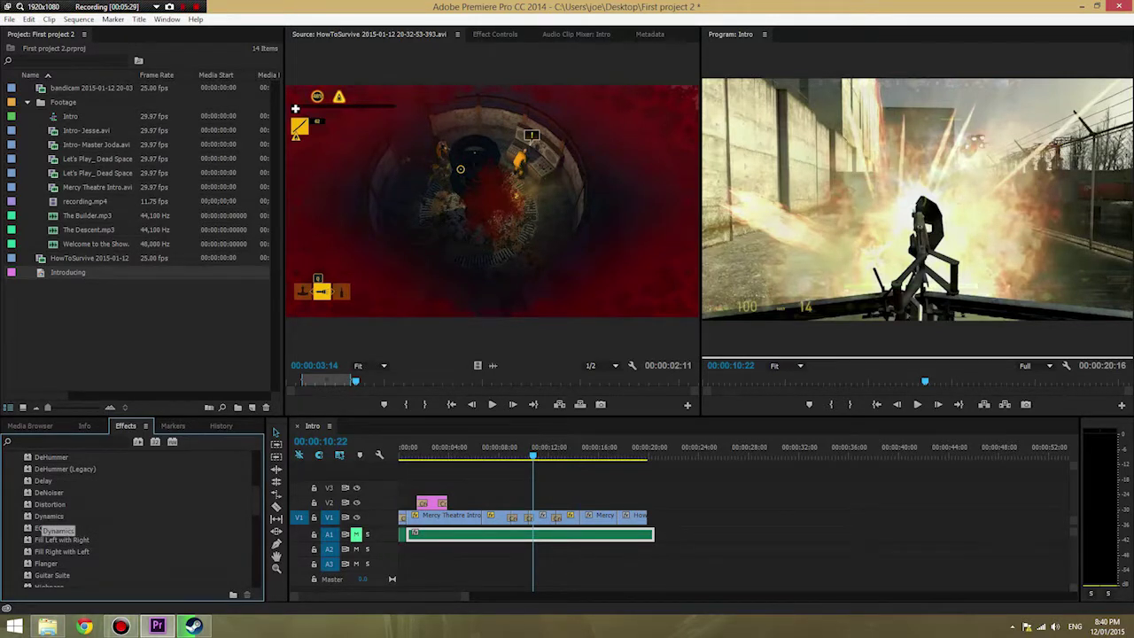
left_click(49, 515)
left_click_drag(49, 515, 451, 535)
Open the custom setup of the clip's Dynamics effect and choose the medium compression preset
left_click(495, 34)
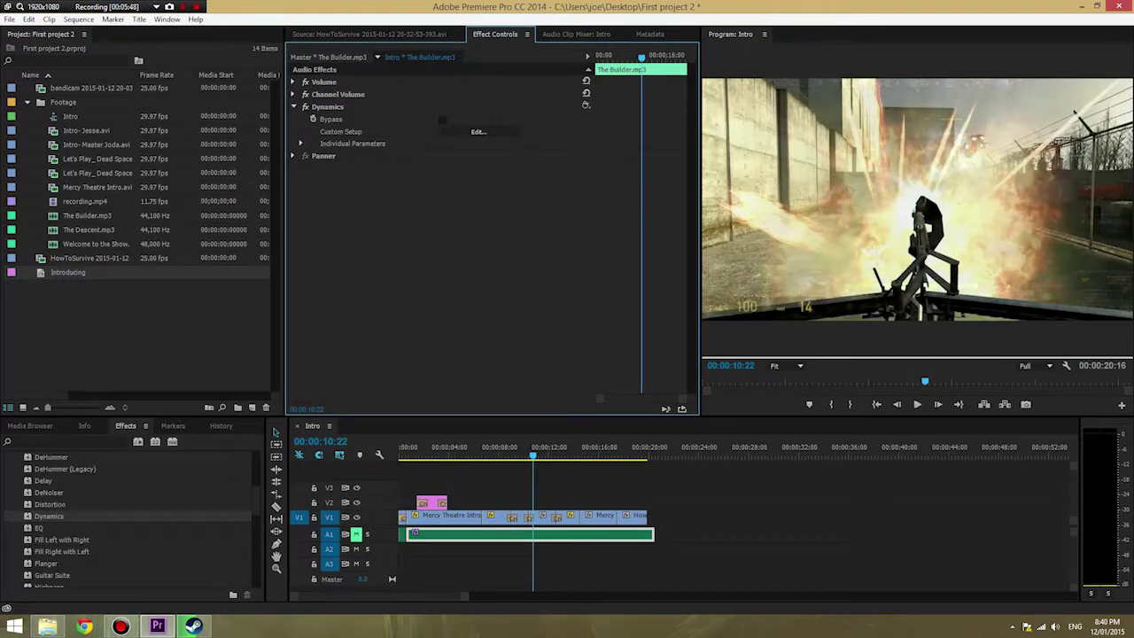
left_click(478, 131)
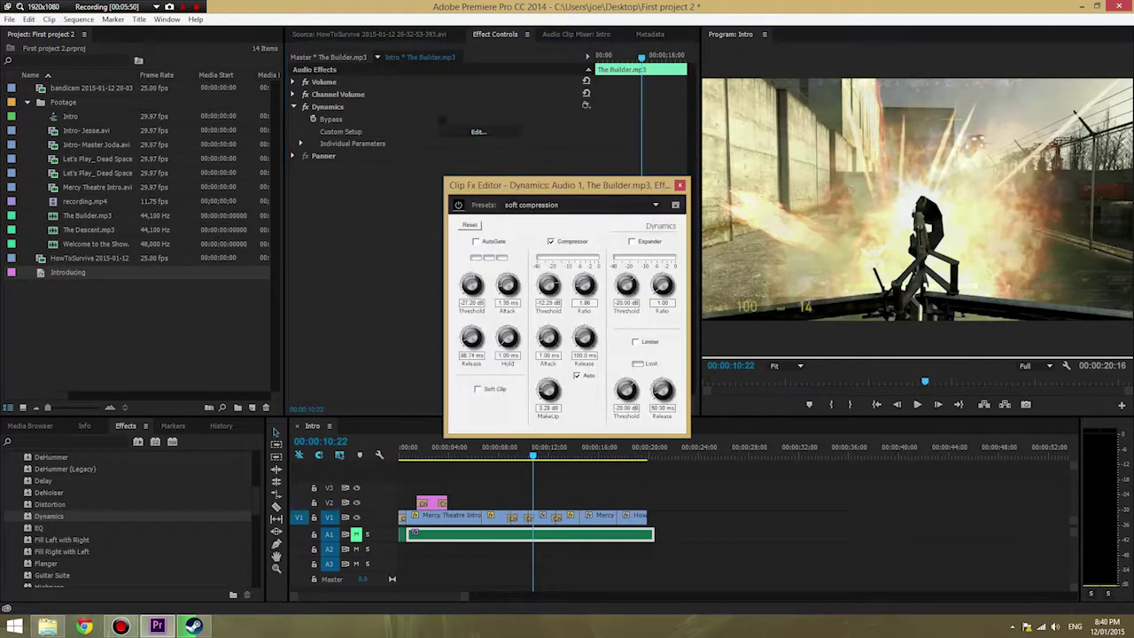
left_click(567, 205)
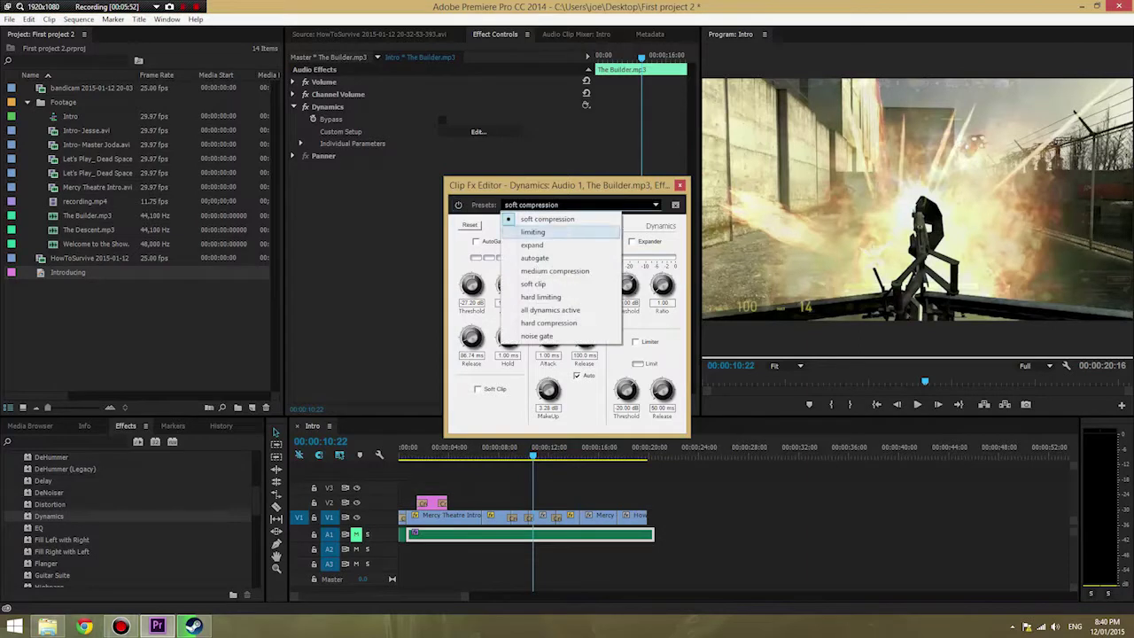
left_click(549, 271)
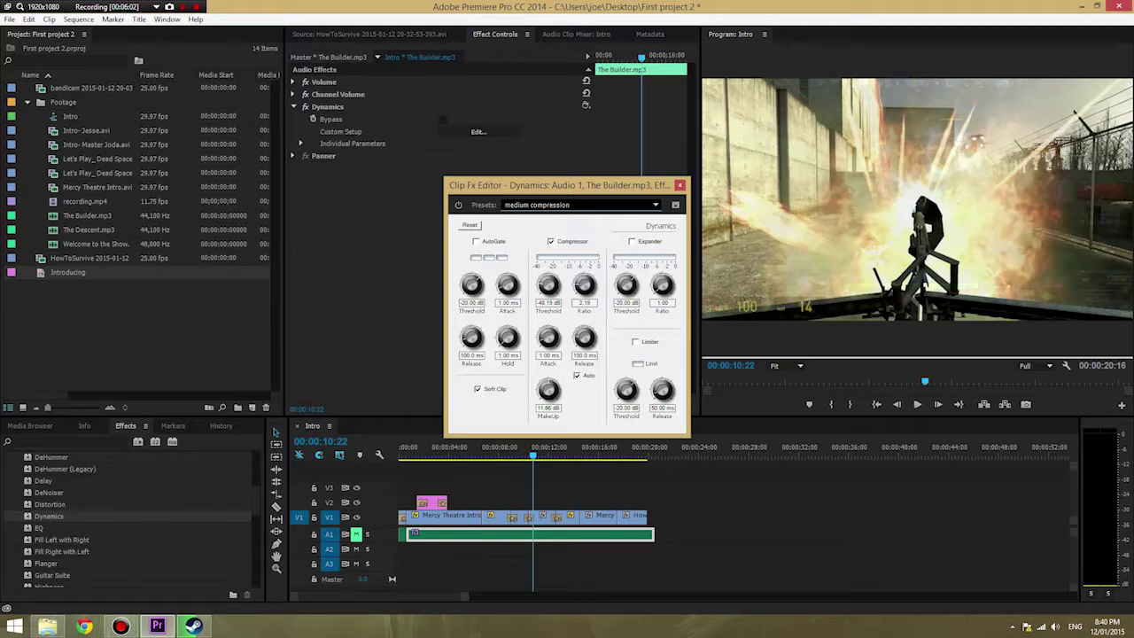
left_click(680, 185)
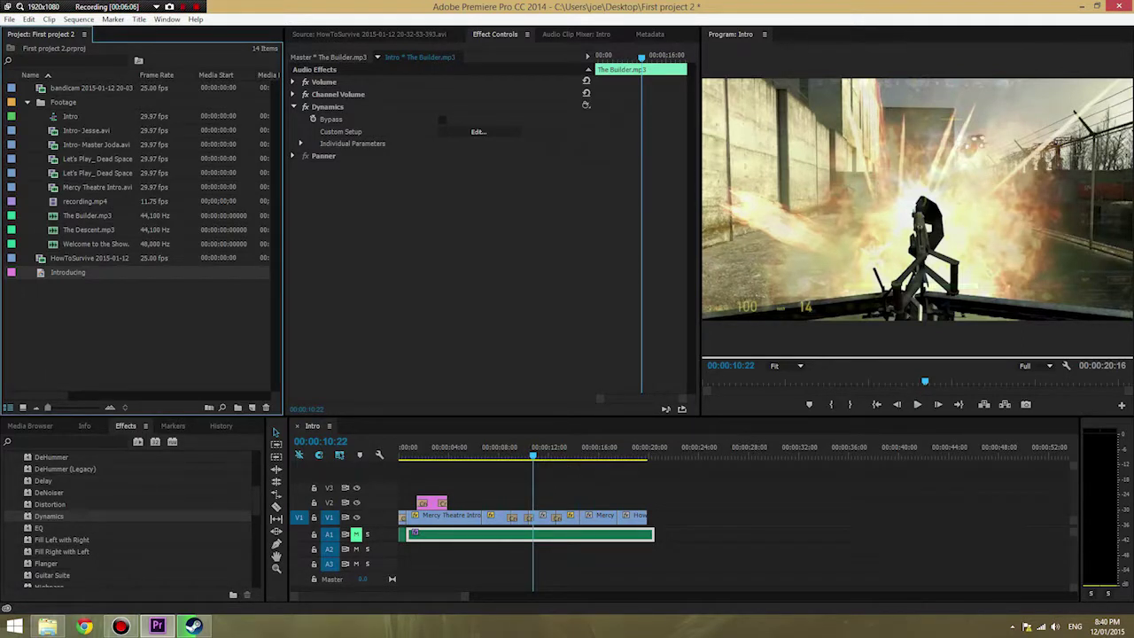
Remove the Dynamics effect from The Builder.mp3 clip on track A1 and deselect the clip
left_click(724, 470)
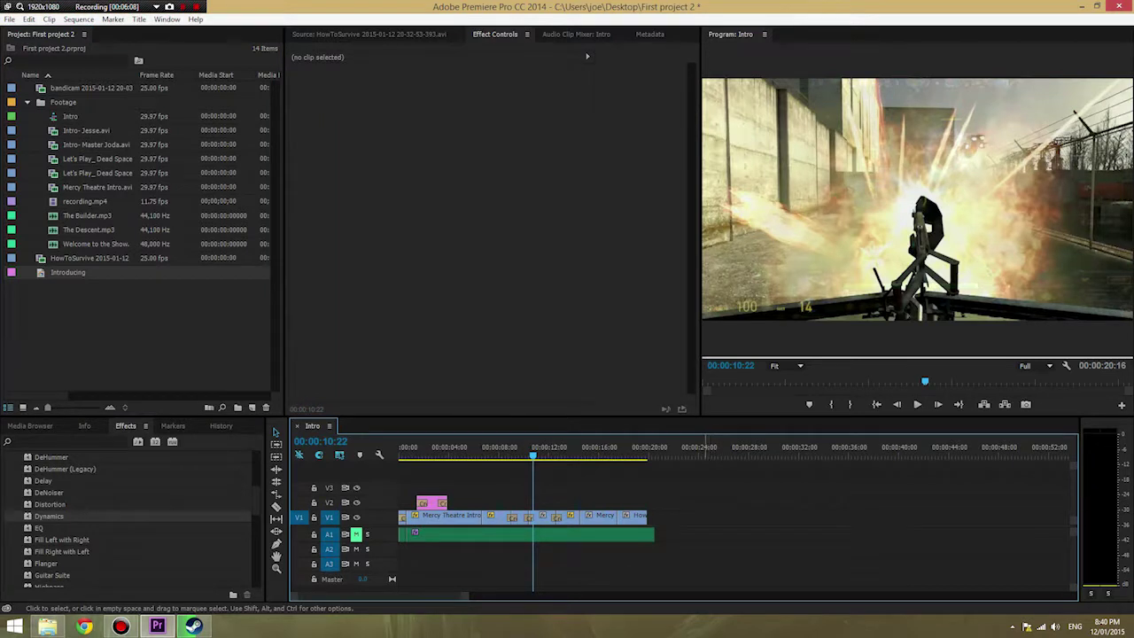
left_click(478, 534)
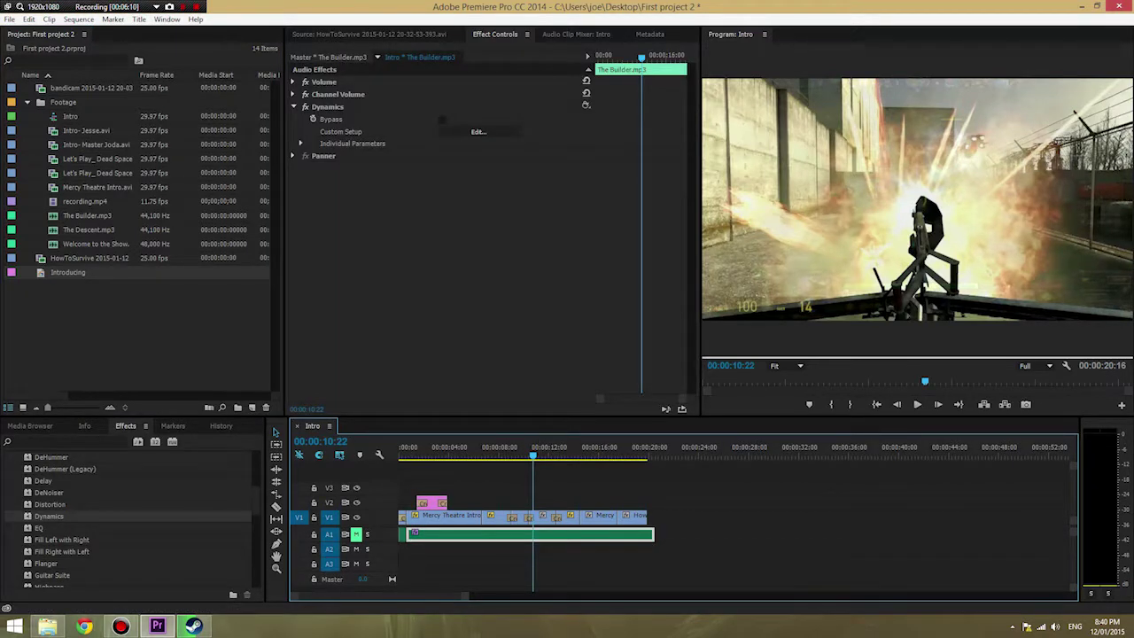
left_click(328, 106)
key("Delete")
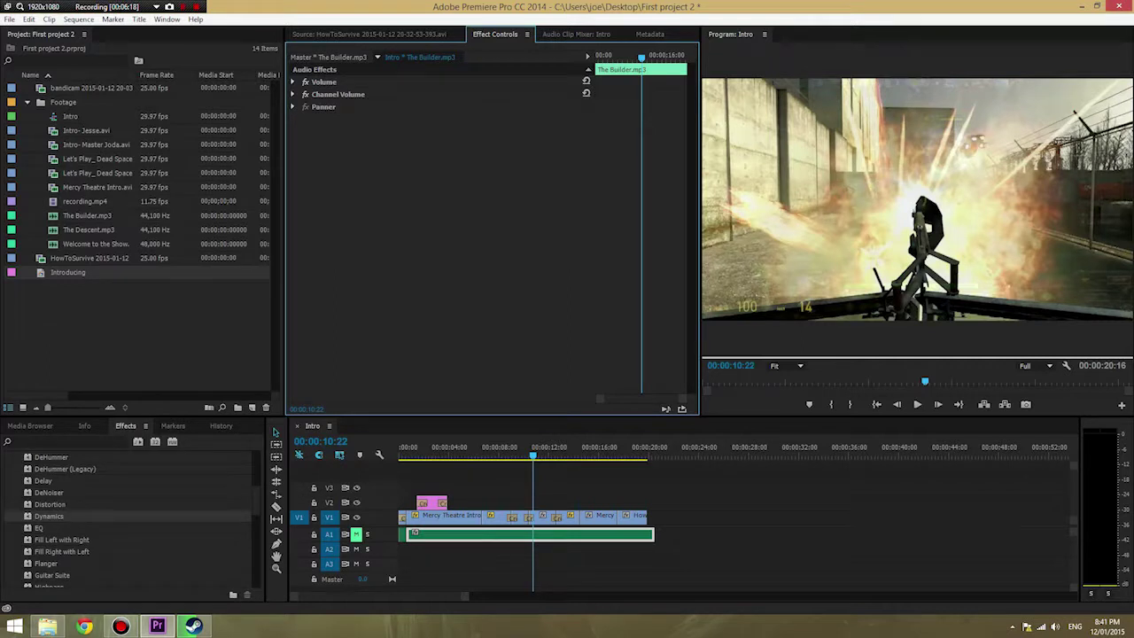
left_click(691, 551)
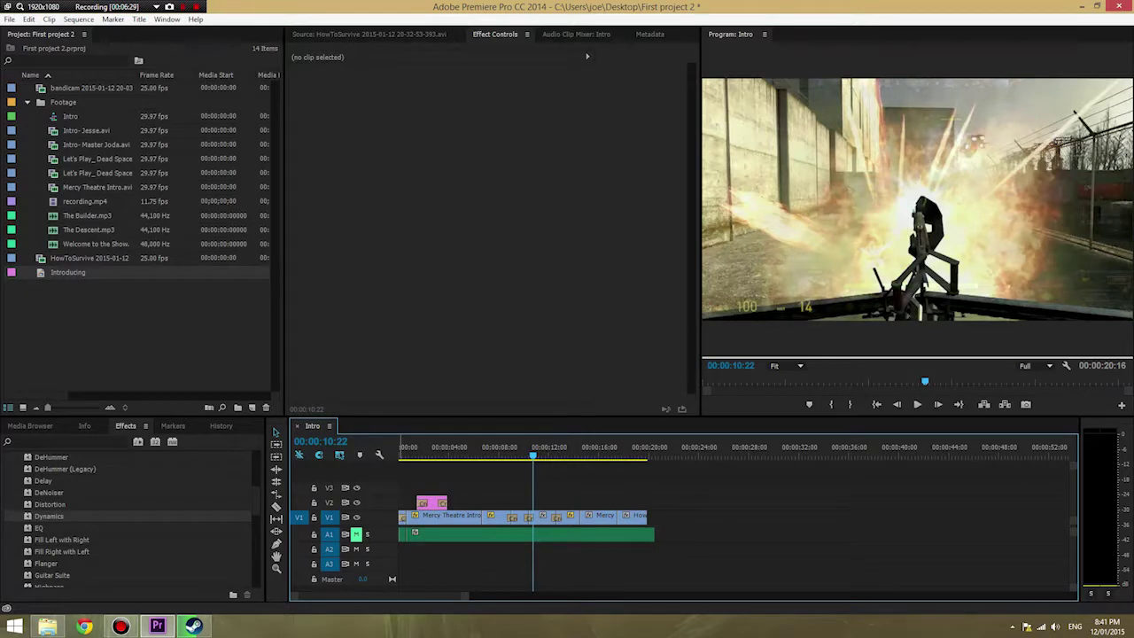
Select all clips in the Intro sequence and open its media export settings with H.264 as the format
left_click_drag(679, 492, 398, 590)
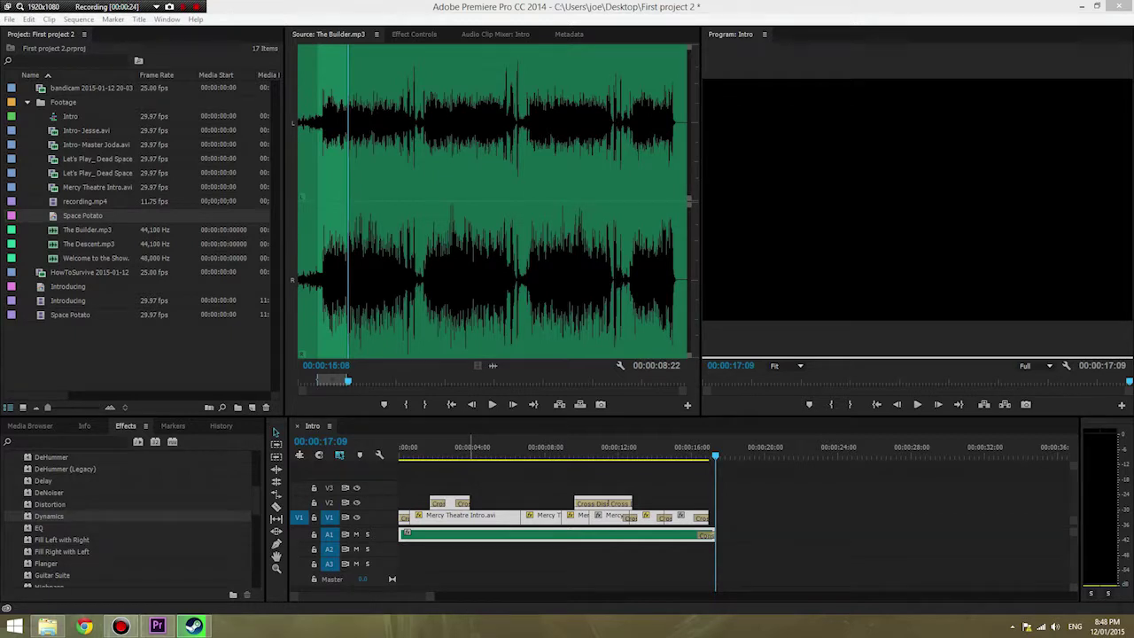
left_click_drag(770, 494, 399, 584)
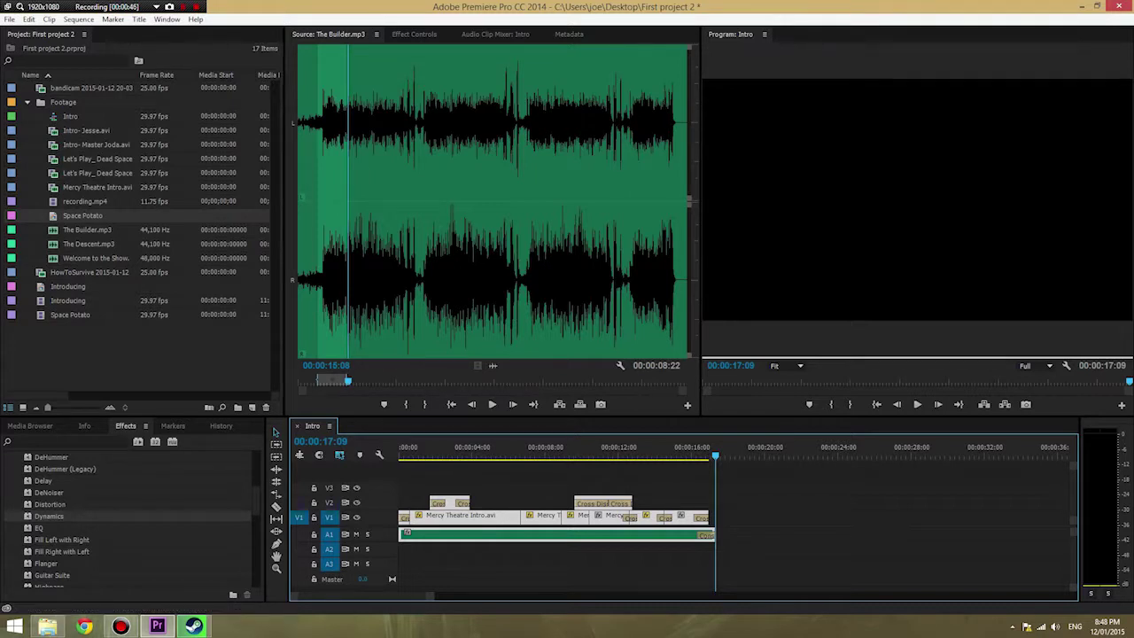
left_click(10, 19)
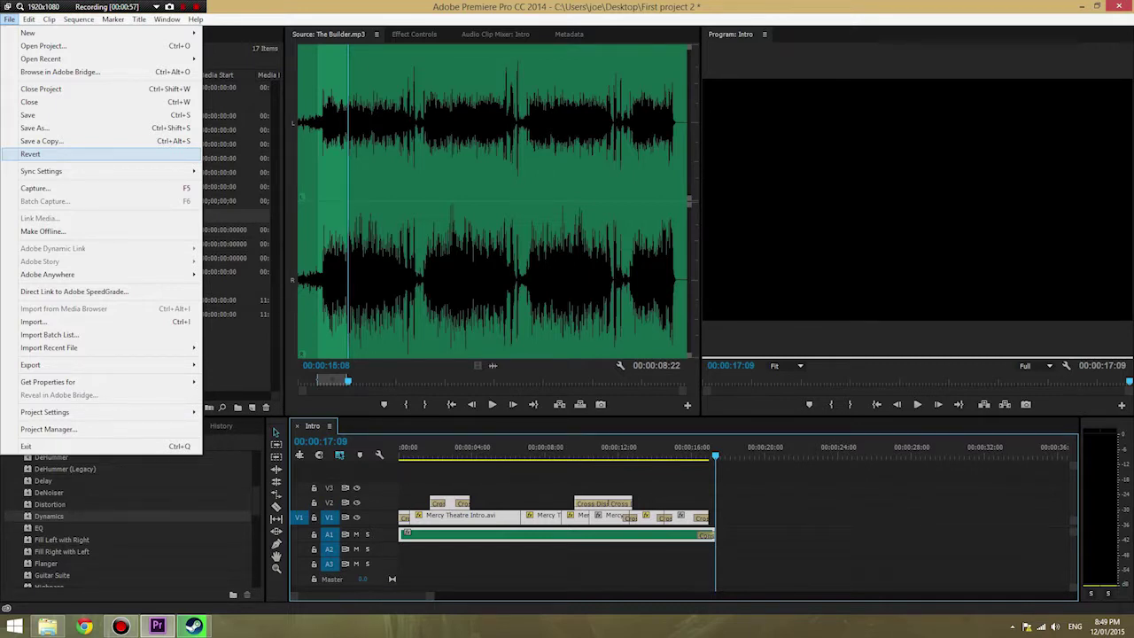
mouse_move(190, 365)
left_click(232, 365)
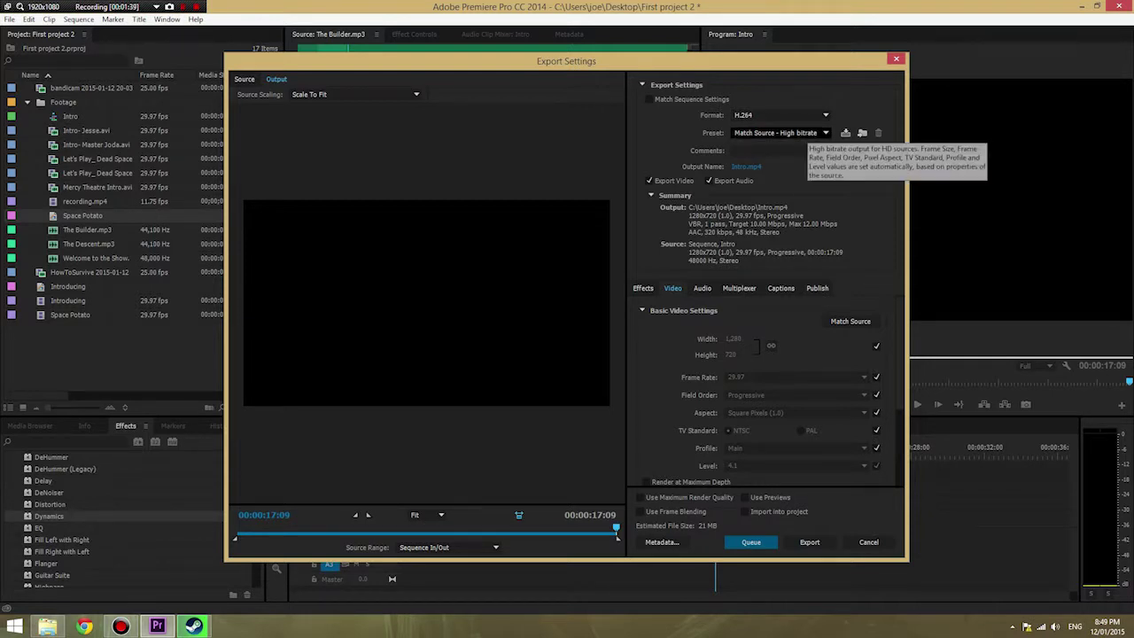
left_click(780, 115)
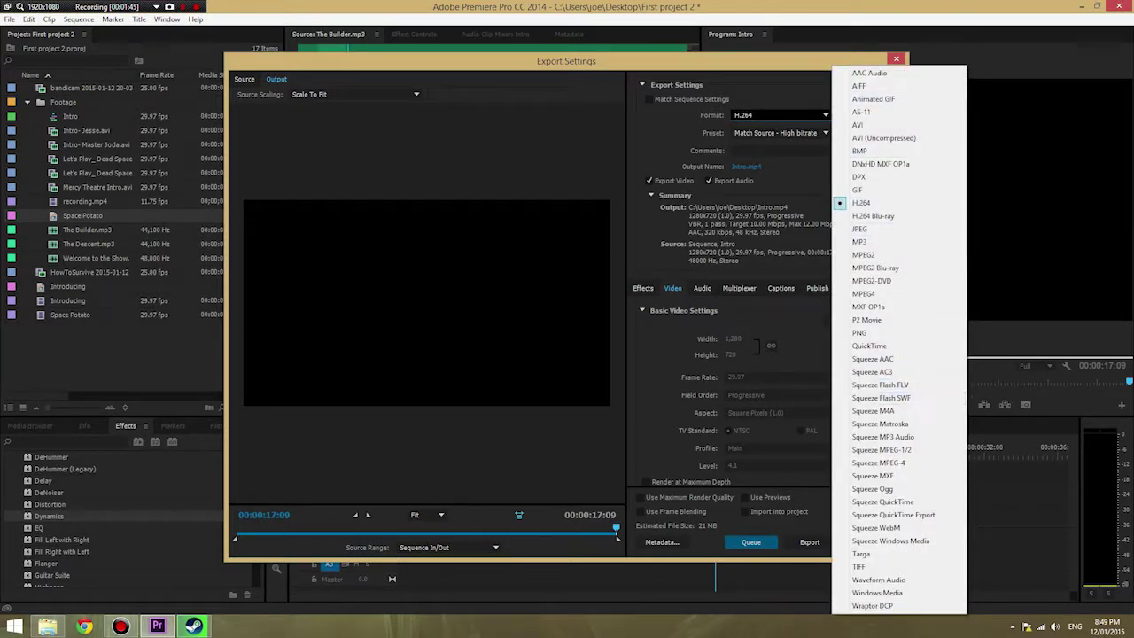
left_click(877, 203)
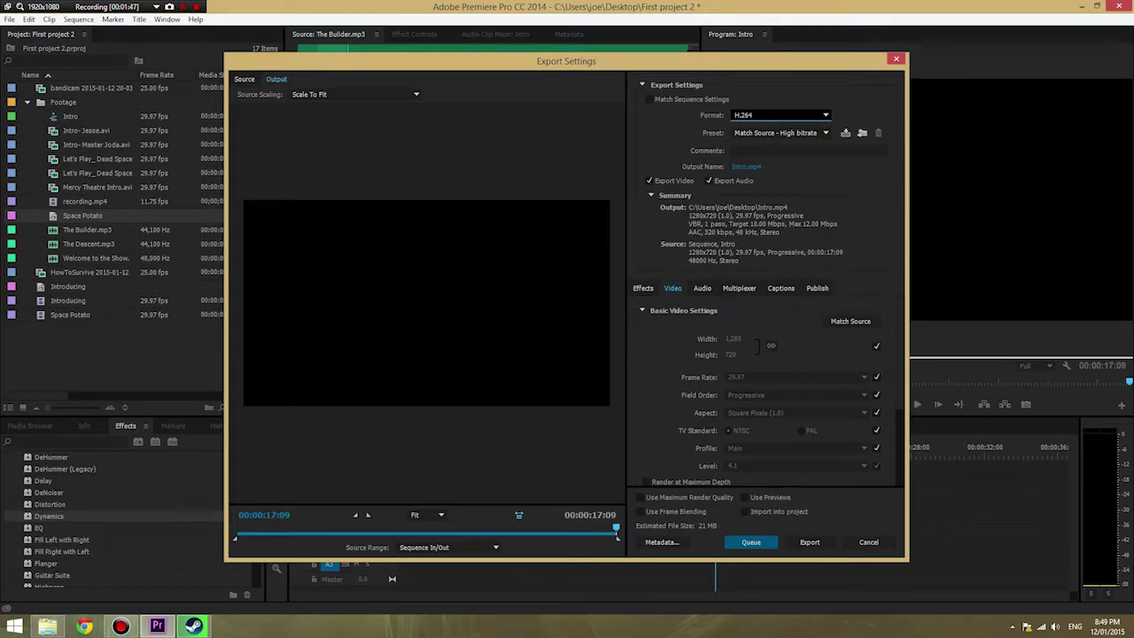
Choose the HD 720p 25 preset for the export
left_click(778, 133)
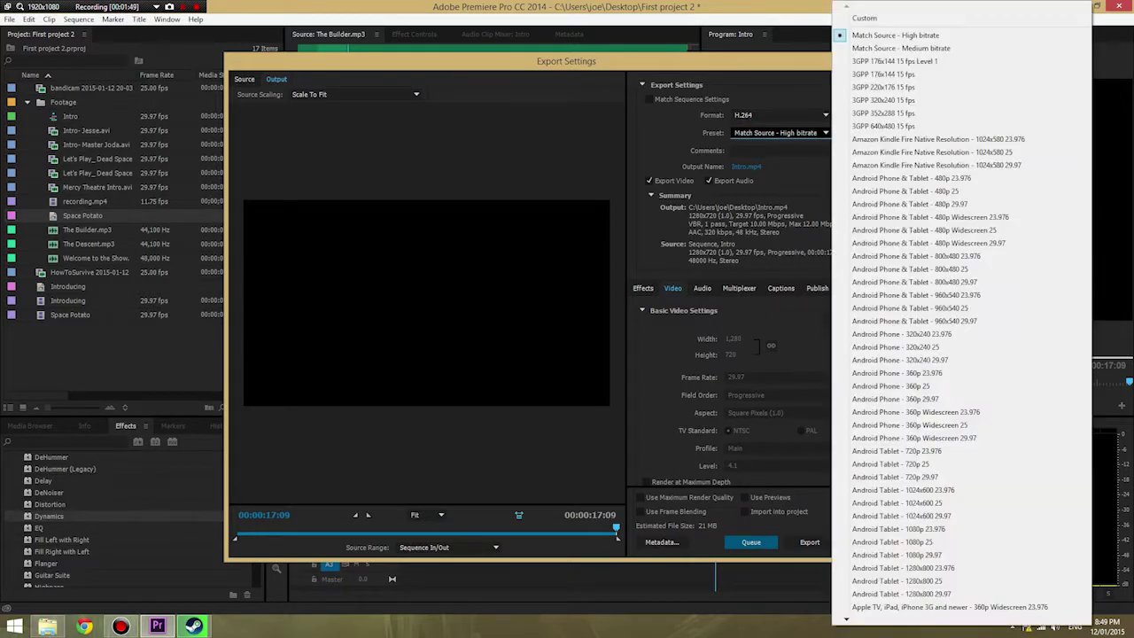
mouse_move(847, 619)
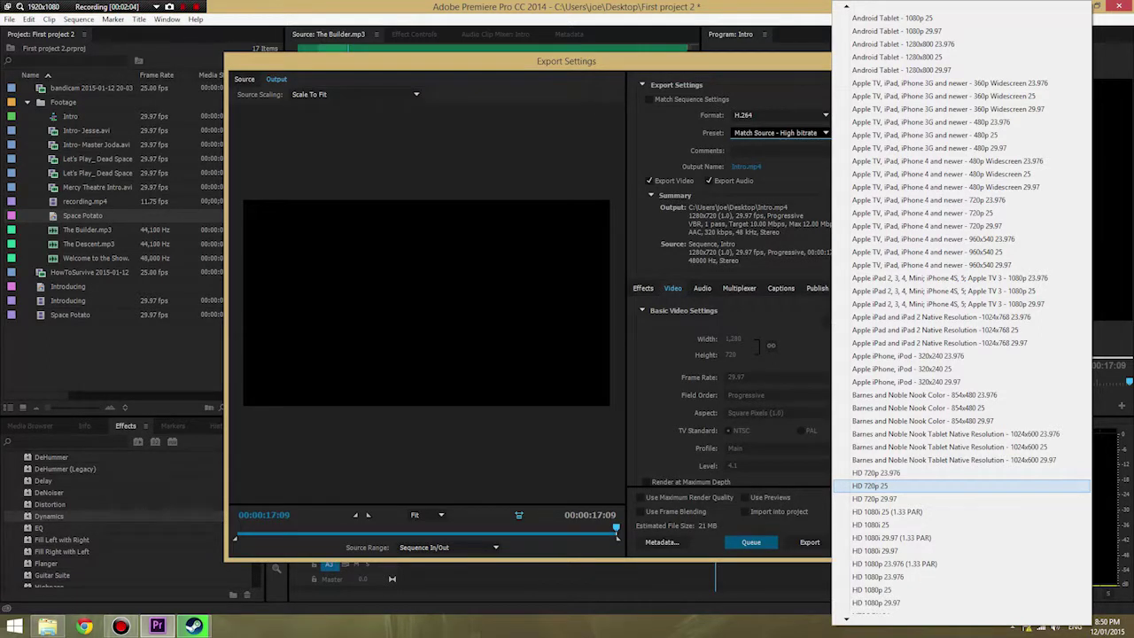
left_click(872, 485)
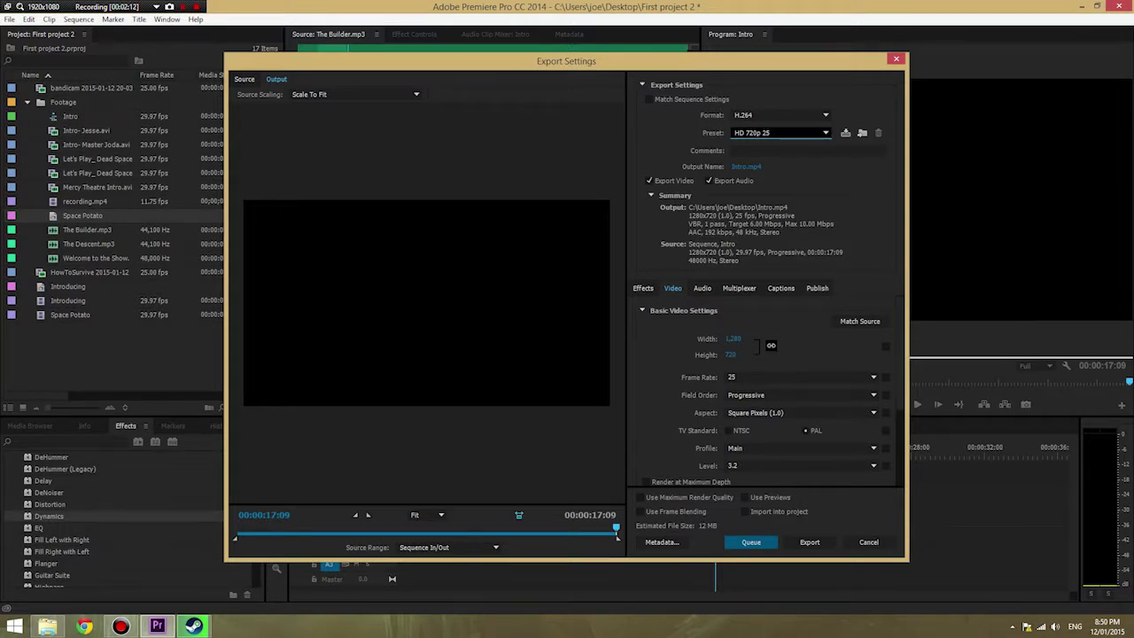
Set the export's frame size to 720 x 576 and its pixel aspect to HD Anamorphic 1080 (1.333)
scroll(800, 466, "down", 3)
scroll(801, 466, "up", 3)
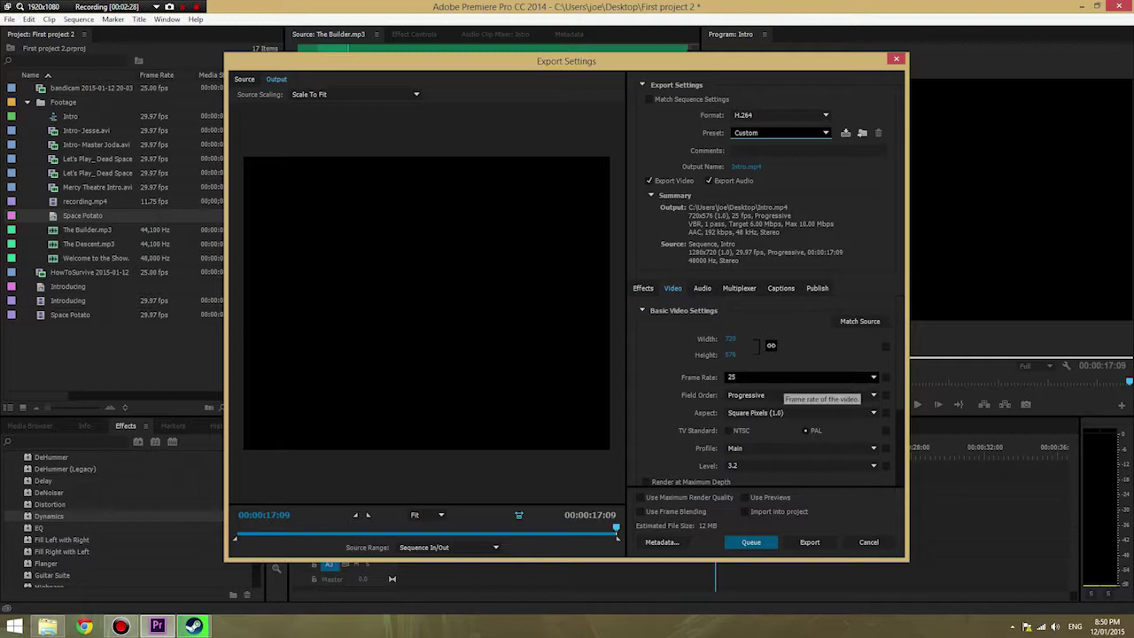
left_click(797, 412)
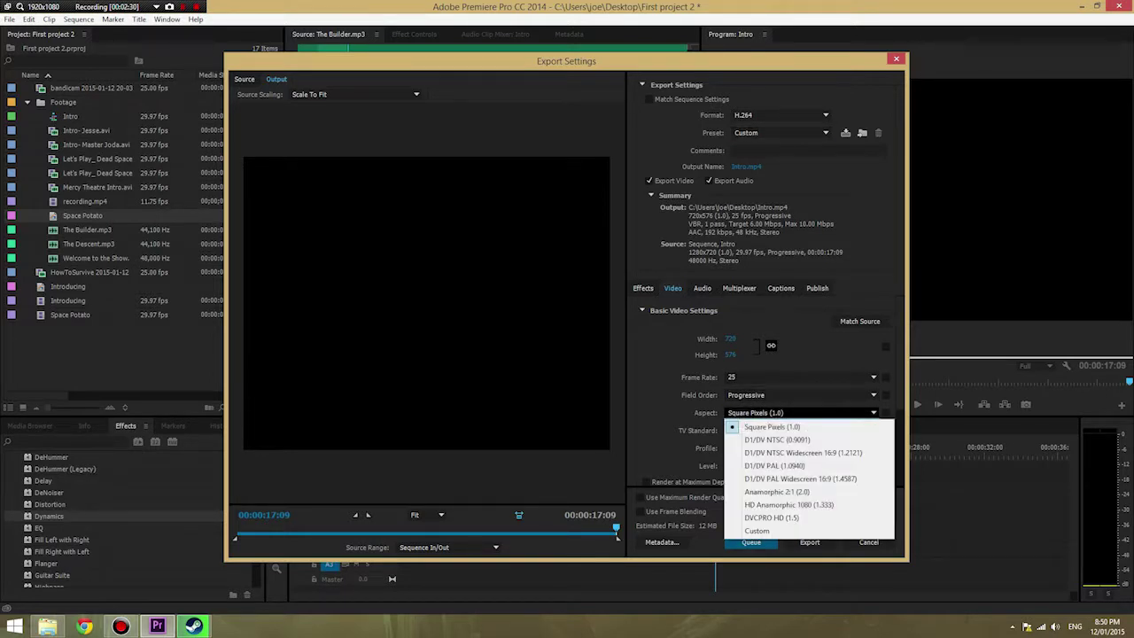
left_click(745, 504)
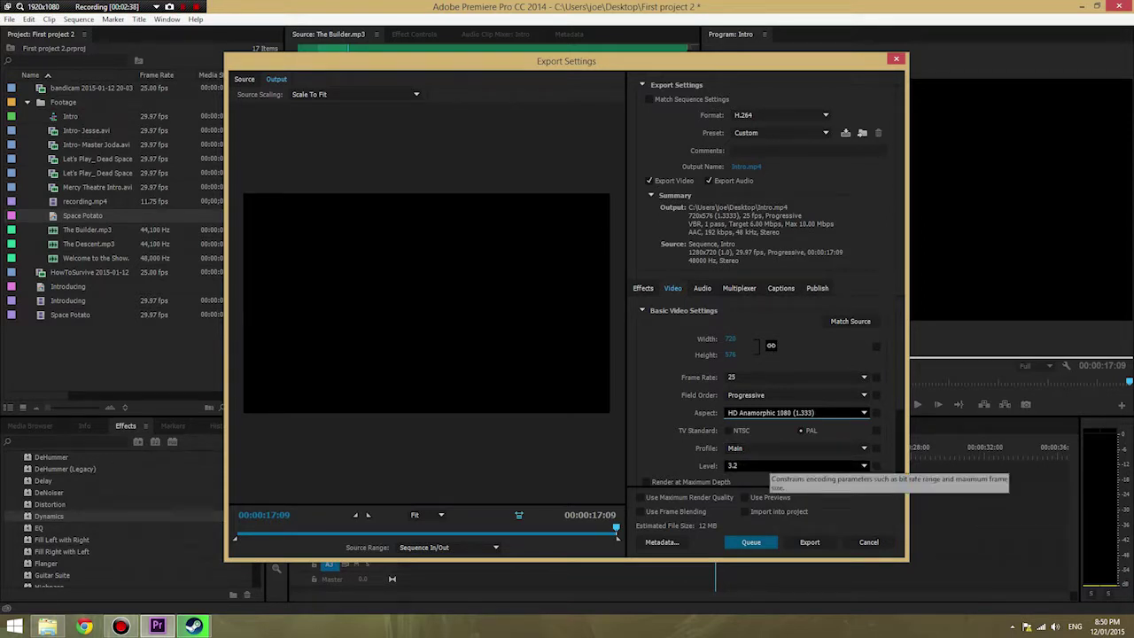
Change the bitrate encoding to CBR, trying a target of 1.52 Mbps and raising it to 10.20 Mbps
scroll(779, 465, "down", 1)
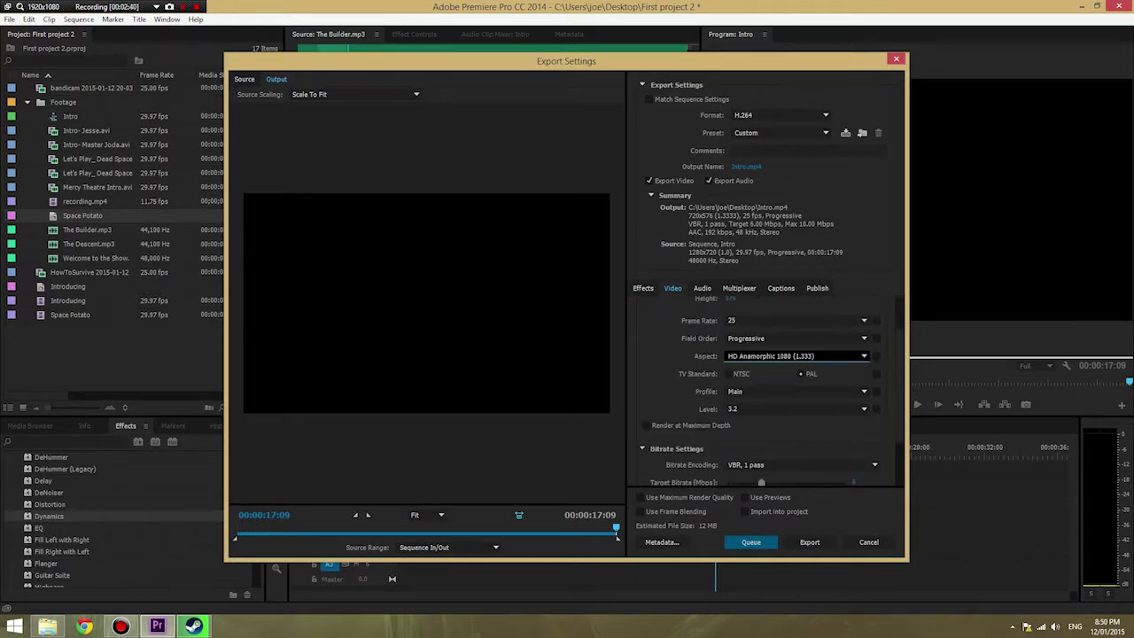
scroll(767, 390, "down", 1)
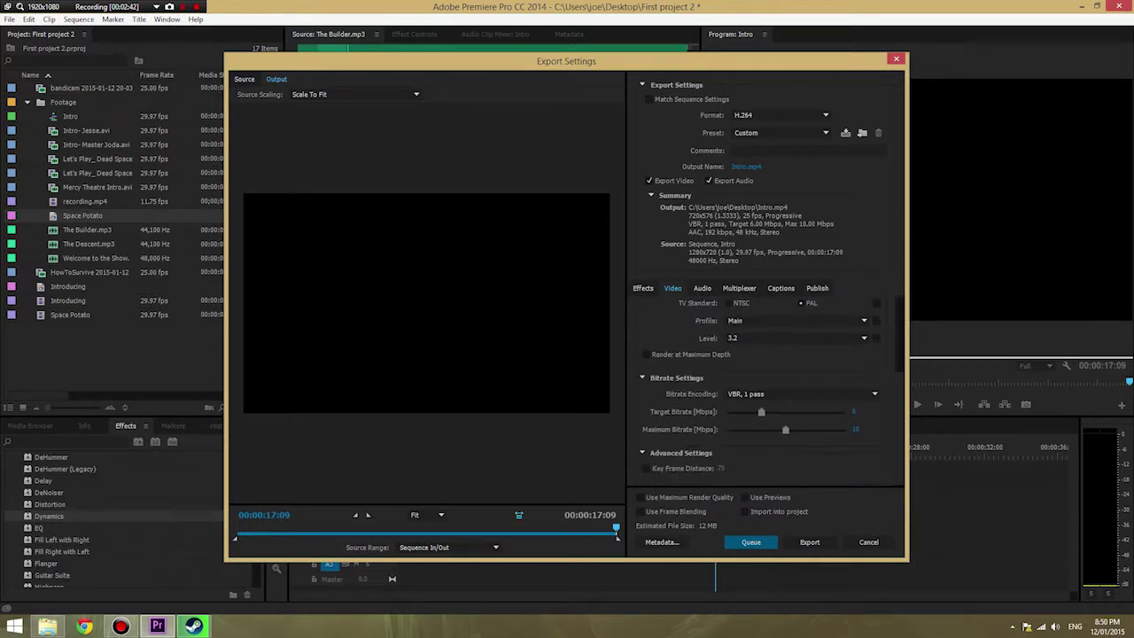
left_click(771, 393)
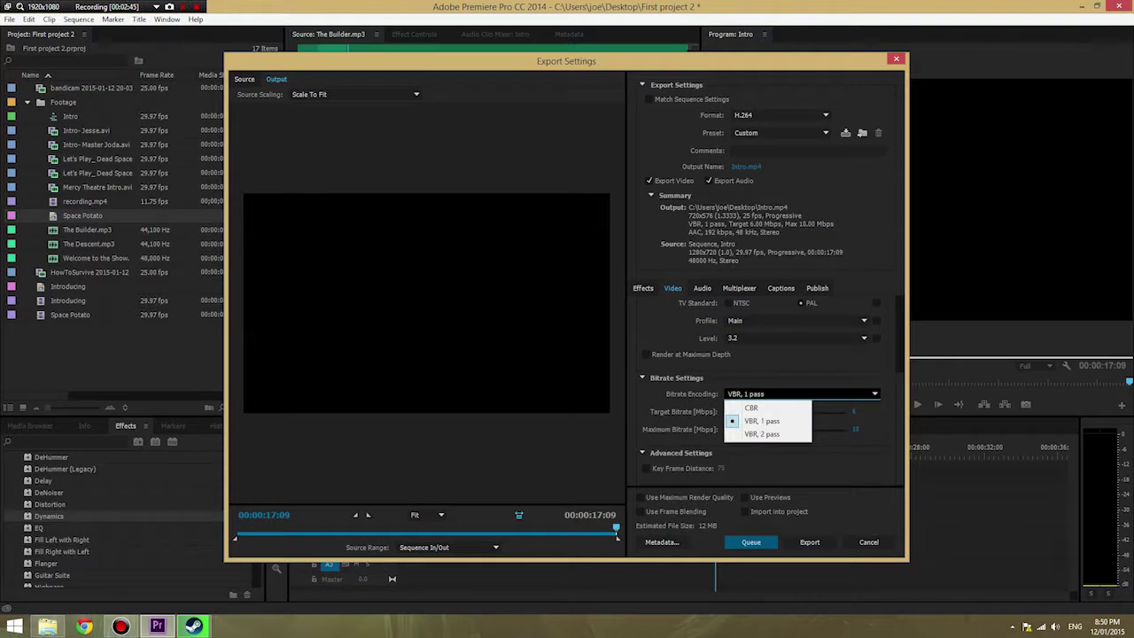
left_click(751, 408)
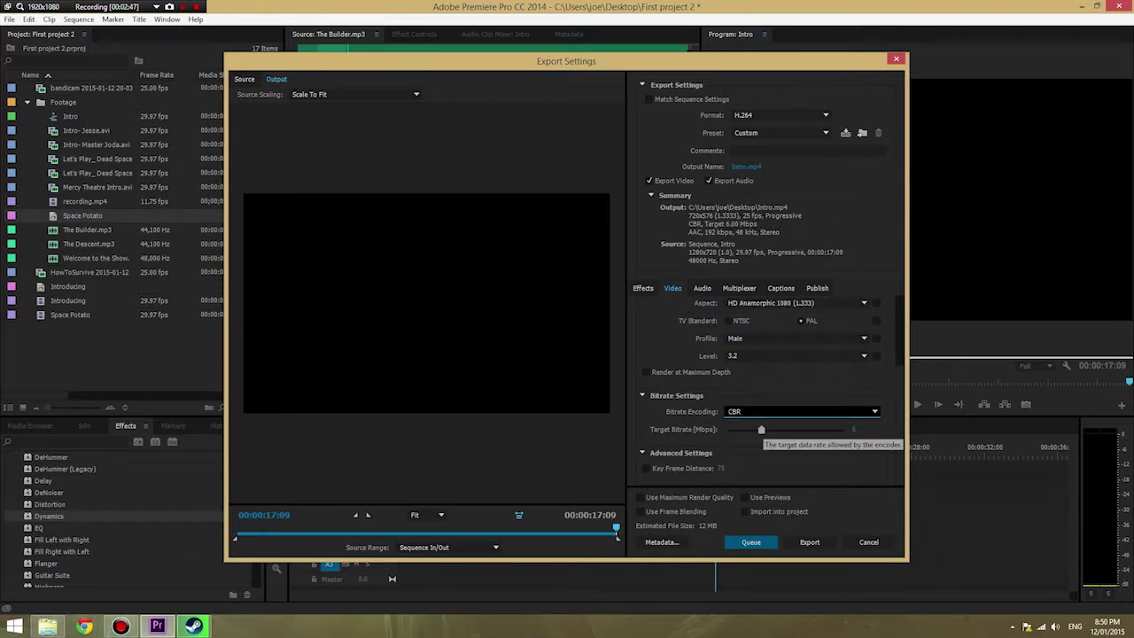
left_click_drag(761, 429, 733, 428)
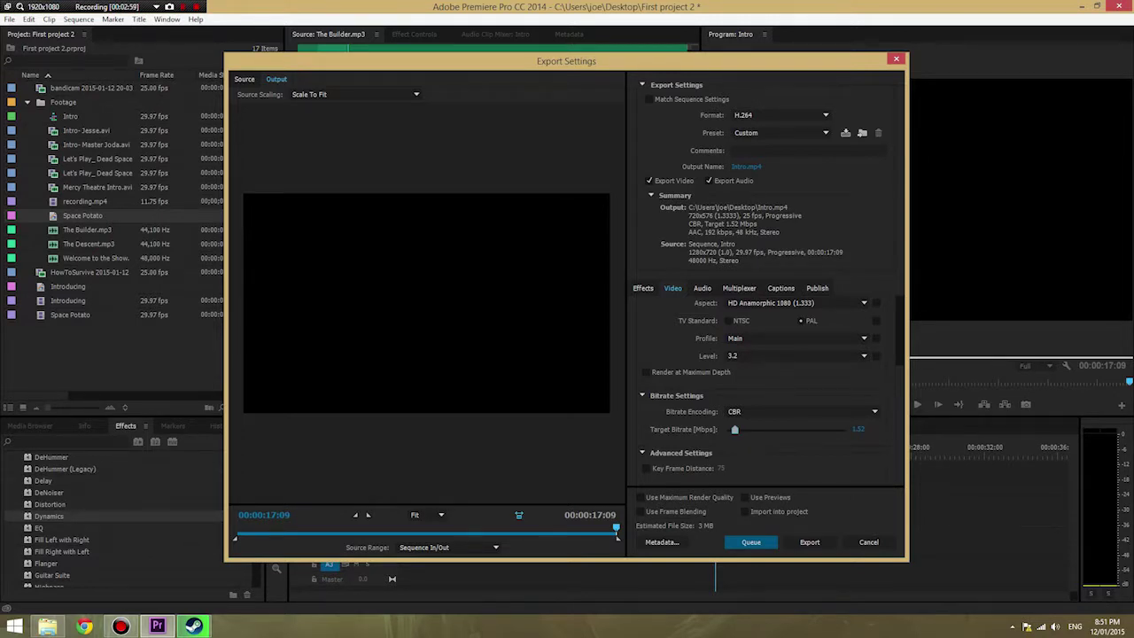
left_click_drag(735, 428, 787, 428)
scroll(762, 390, "up", 3)
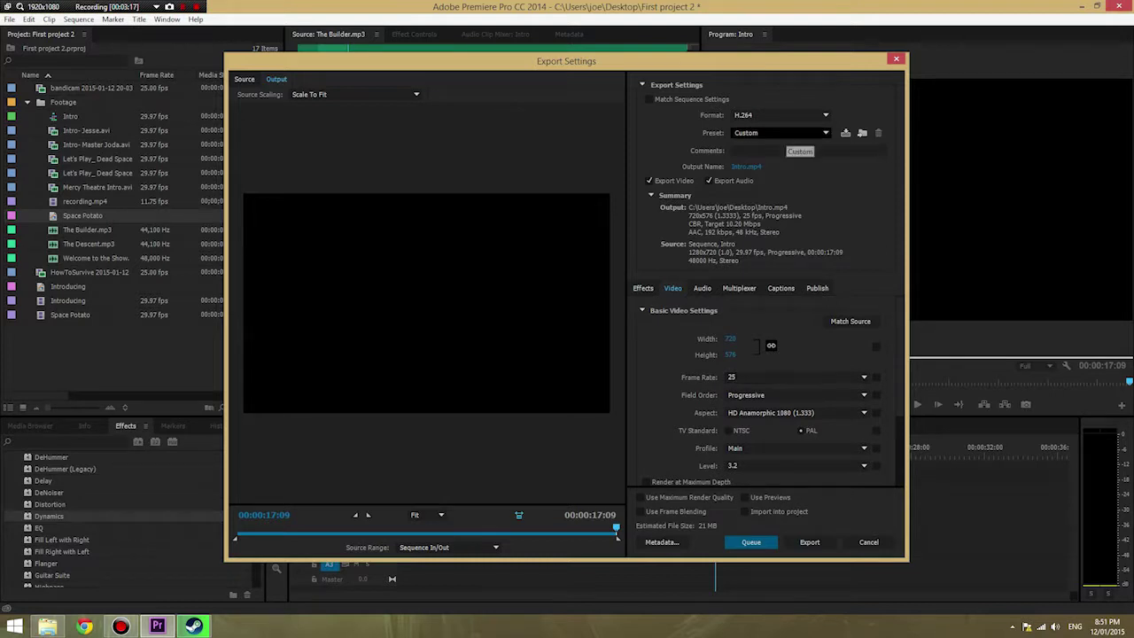
Choose the HD 1080i 25 preset for the export and check its bitrate settings
left_click(780, 132)
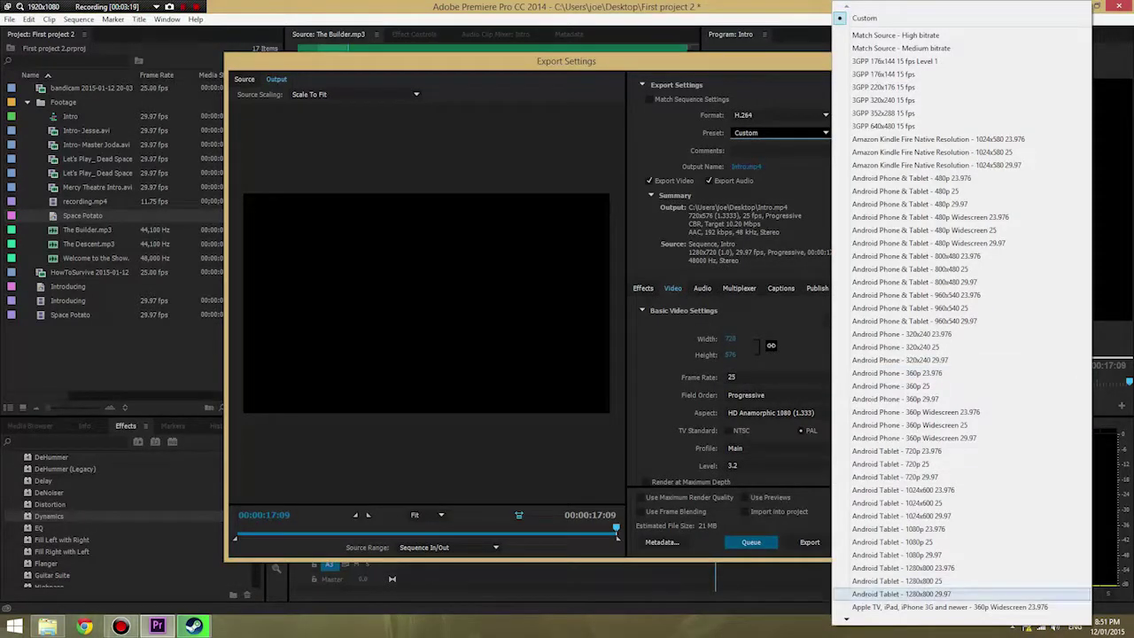
scroll(961, 310, "down", 3)
scroll(948, 310, "down", 6)
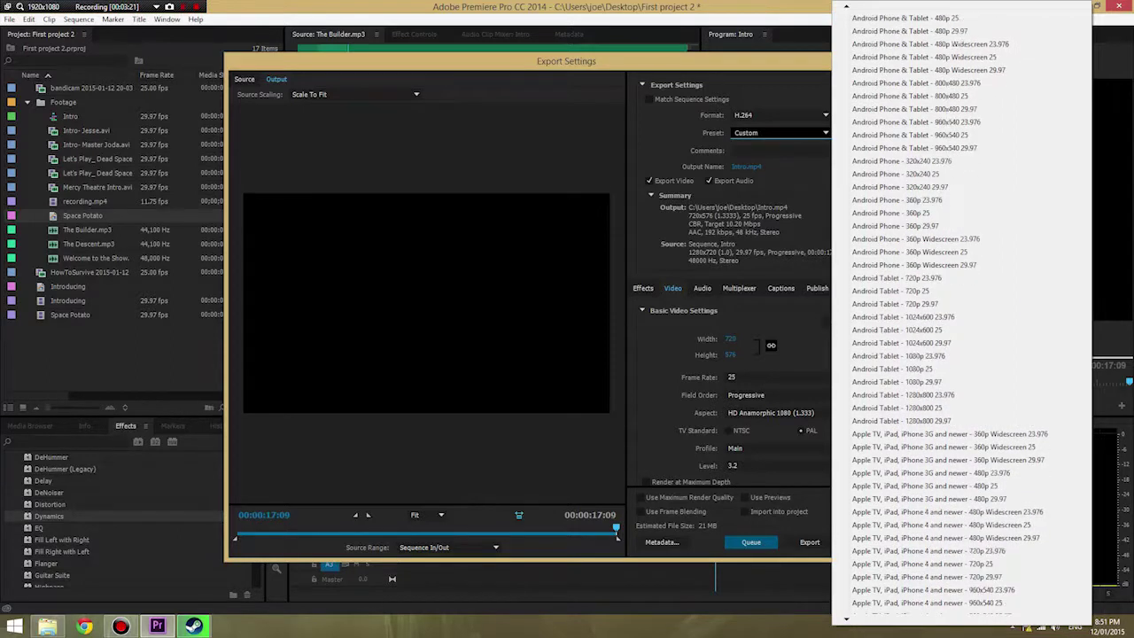
scroll(890, 511, "down", 5)
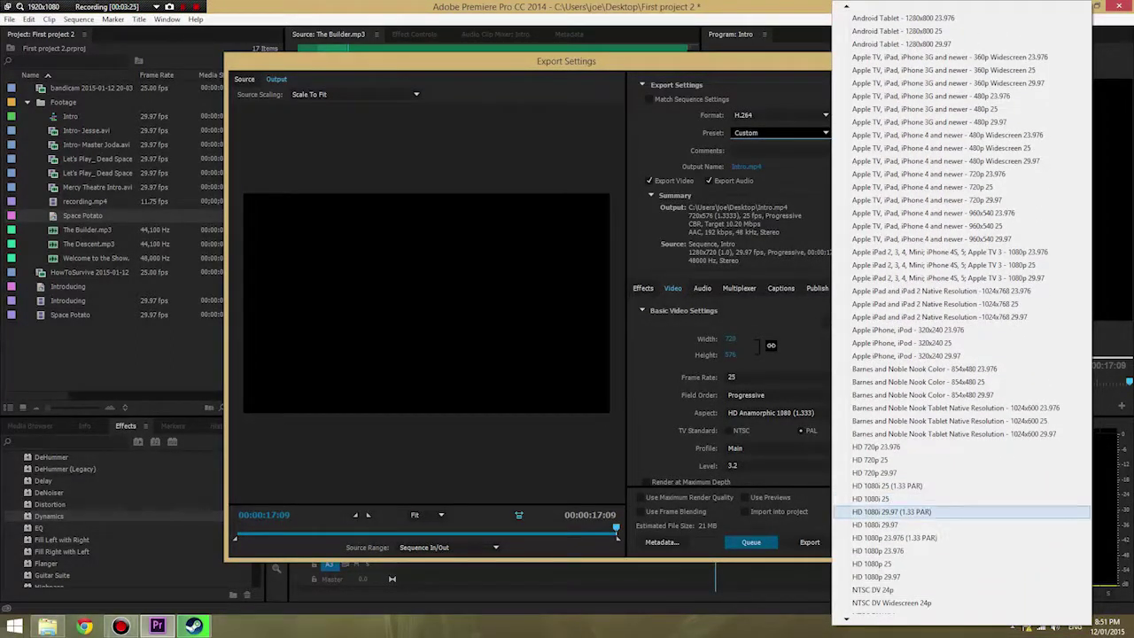
left_click(873, 498)
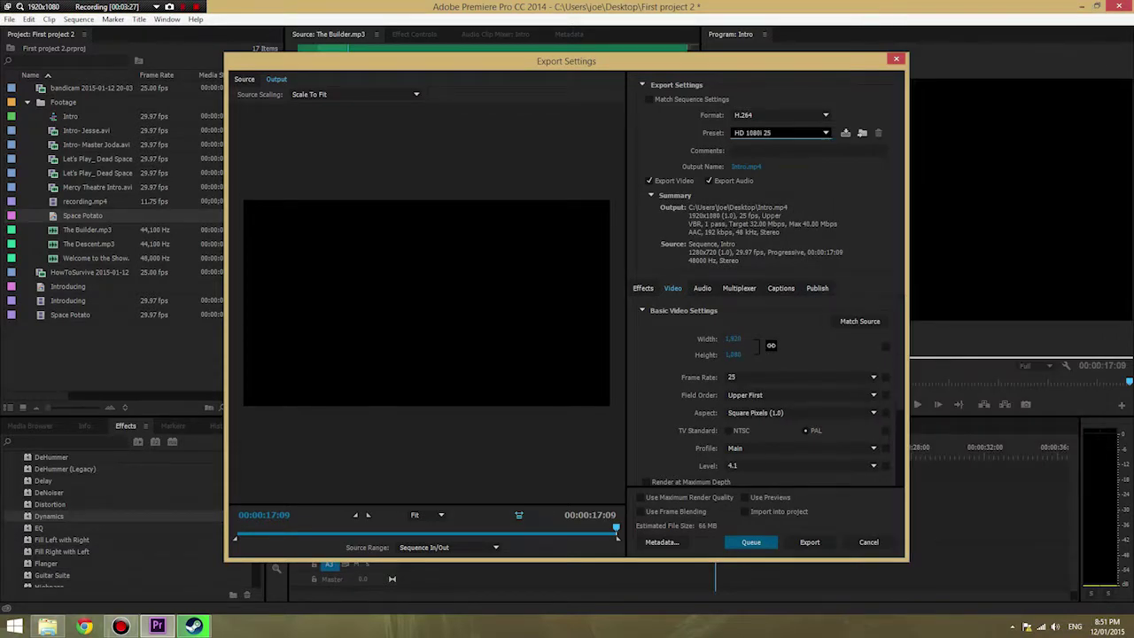
scroll(761, 390, "down", 3)
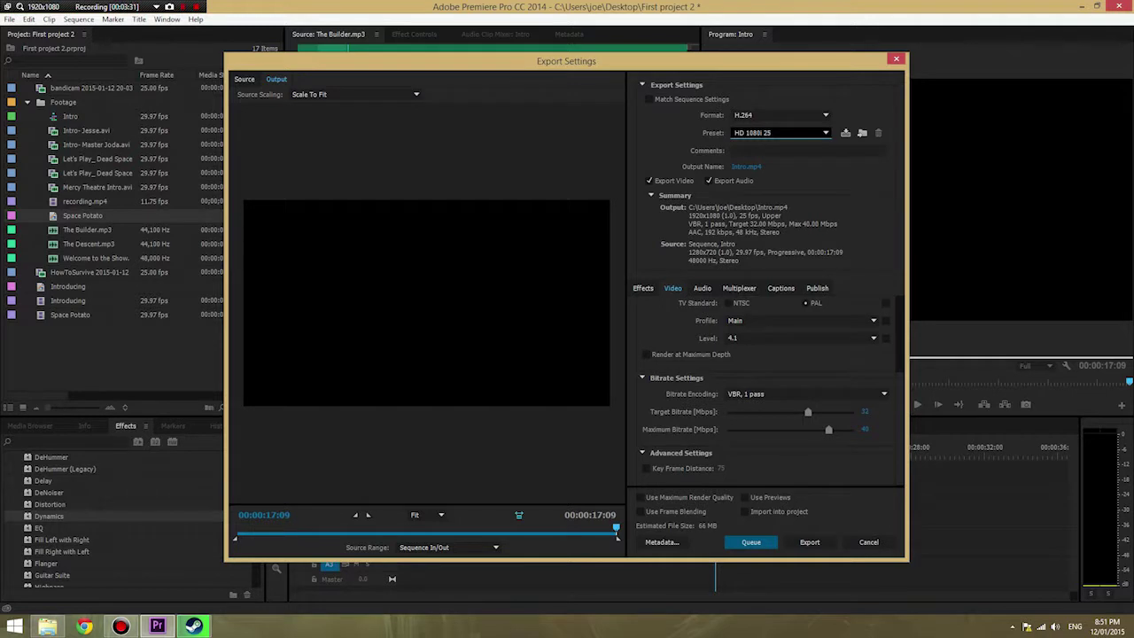
Queue the export, switch to Adobe Media Encoder, and start encoding the queued Intro sequence
left_click(752, 542)
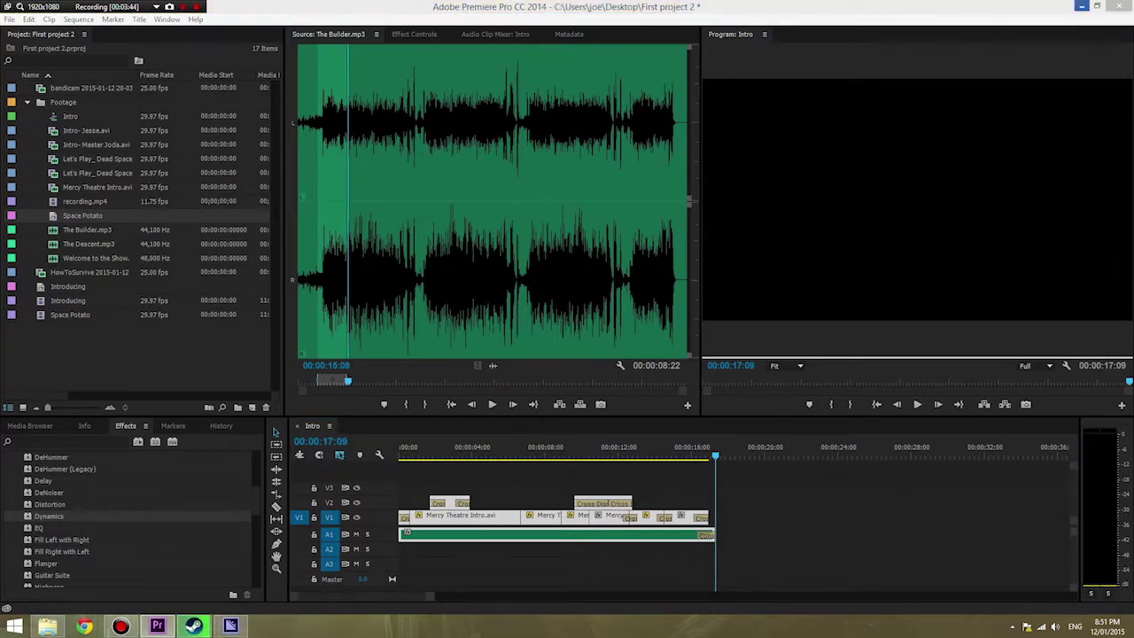
left_click(1082, 6)
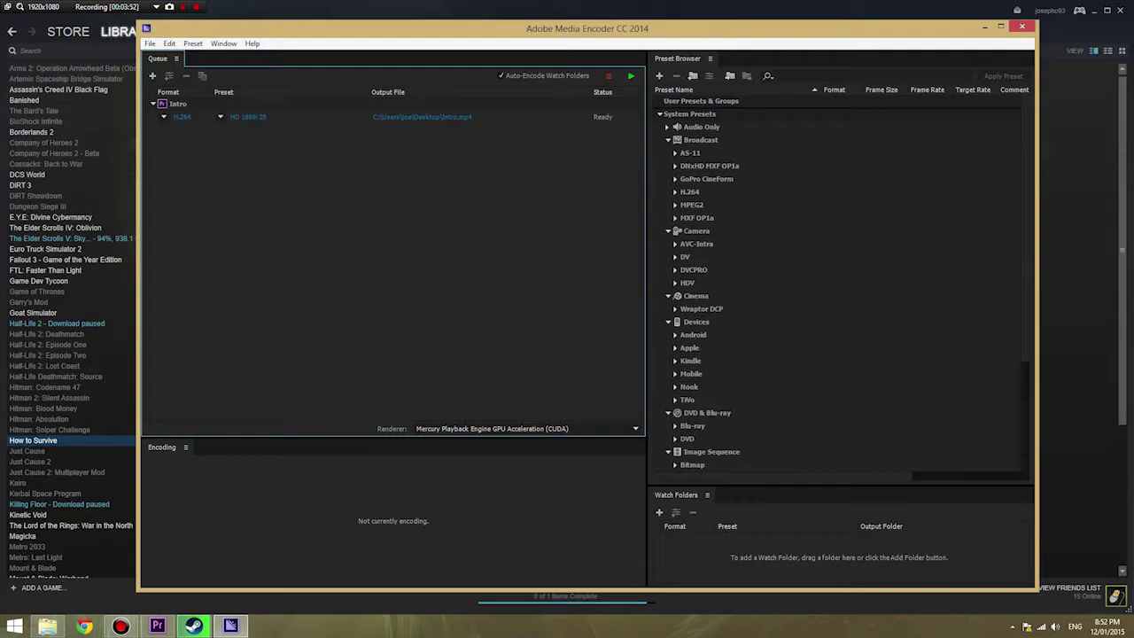
left_click(265, 104)
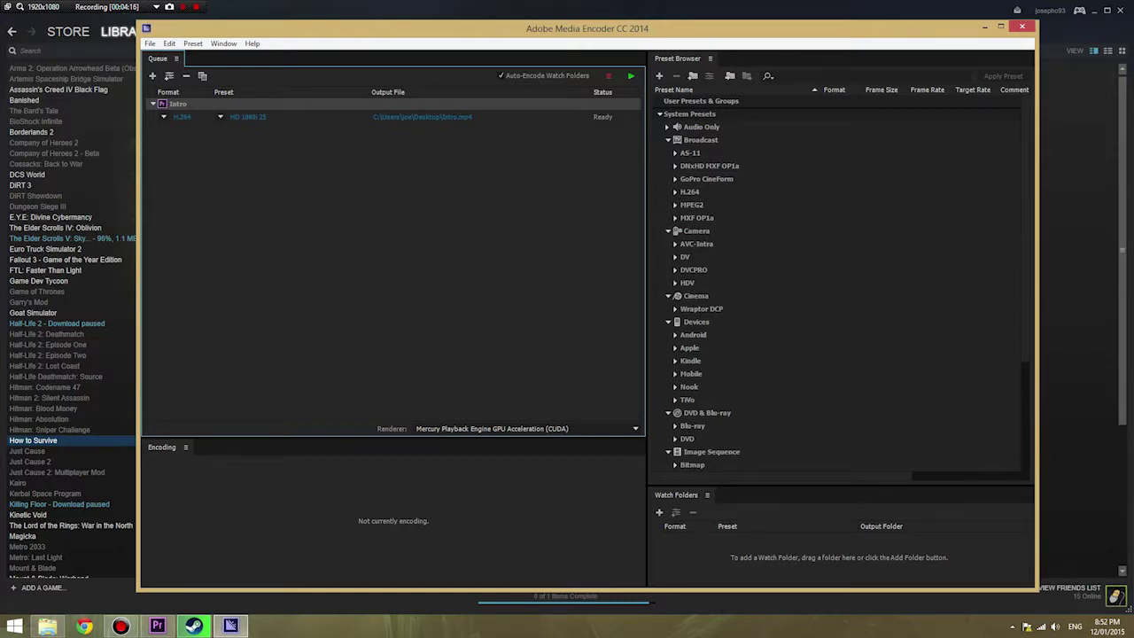
key("Return")
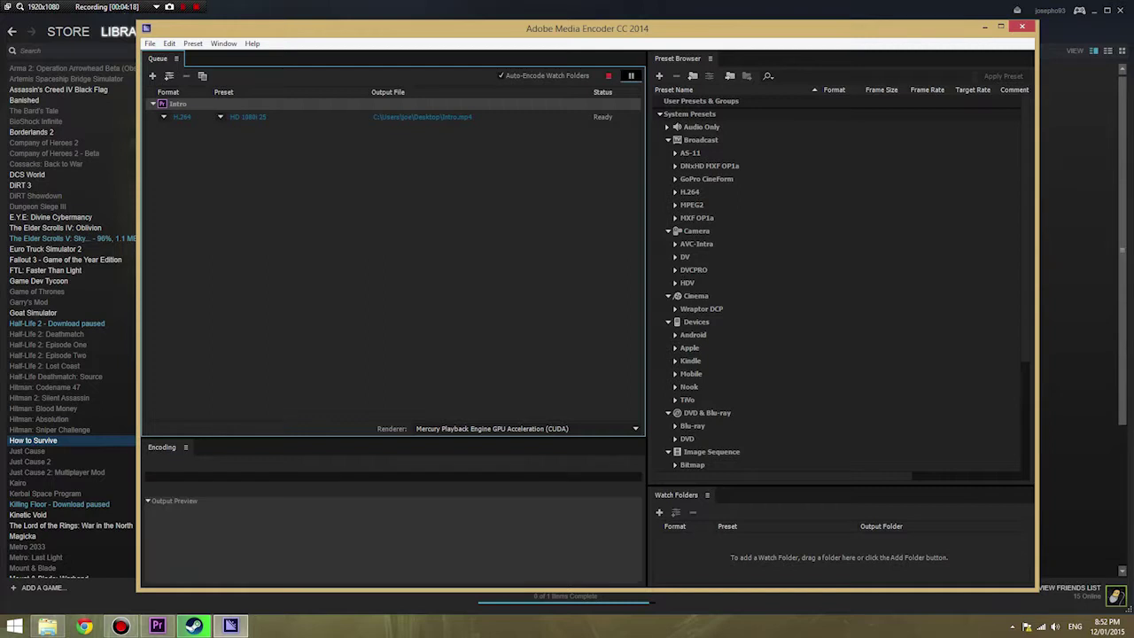